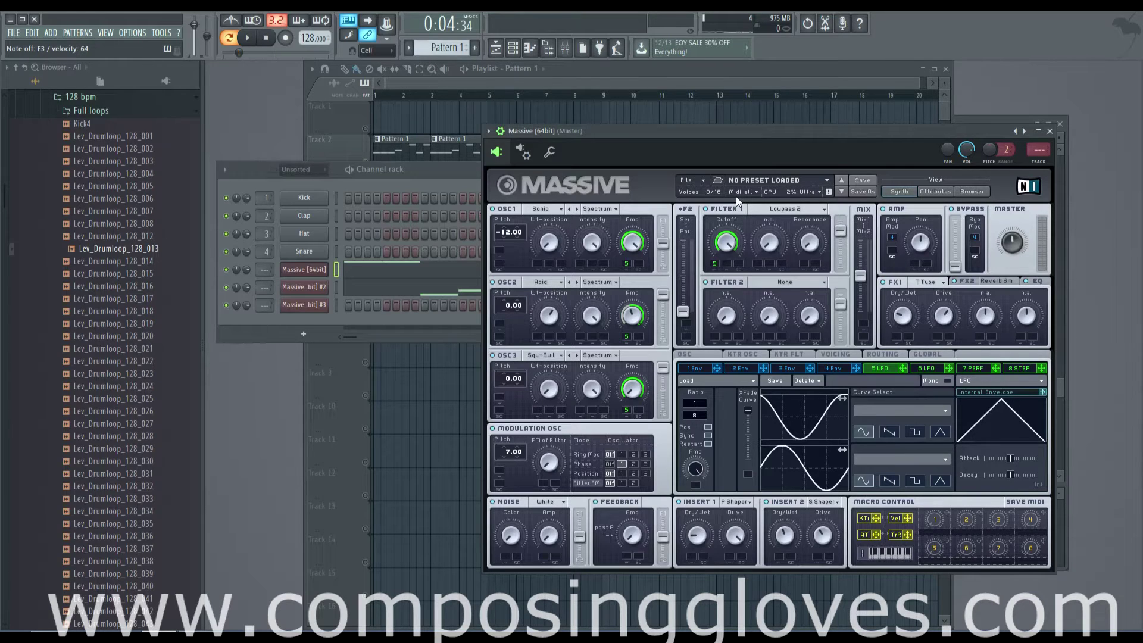
Mute Track 2 in the playlist, then play the song to hear only the drum loops and stop playback
{"action": "left_click", "coordinate": [579, 112]}
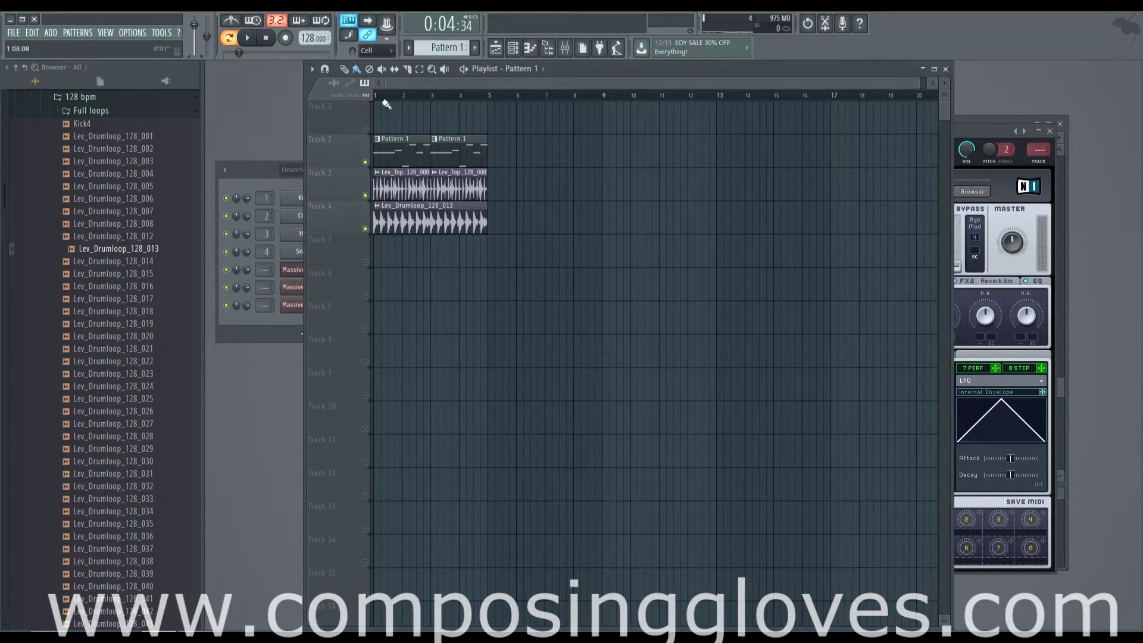
{"action": "left_click", "coordinate": [365, 162]}
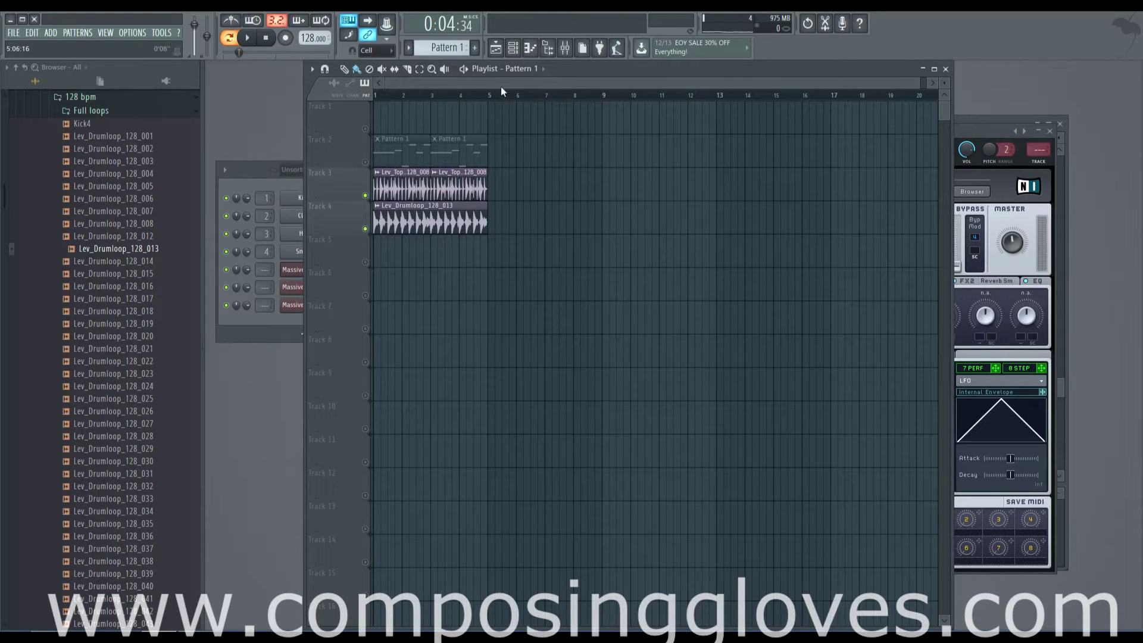
{"action": "key", "text": "space"}
{"action": "key", "text": "space"}
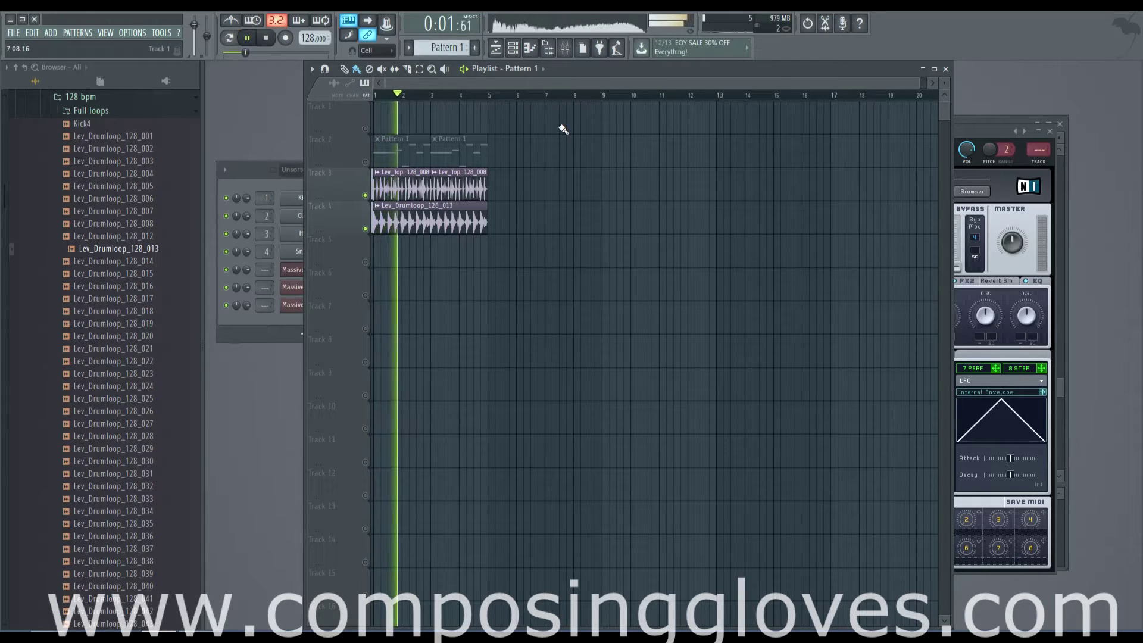
{"action": "key", "text": "space"}
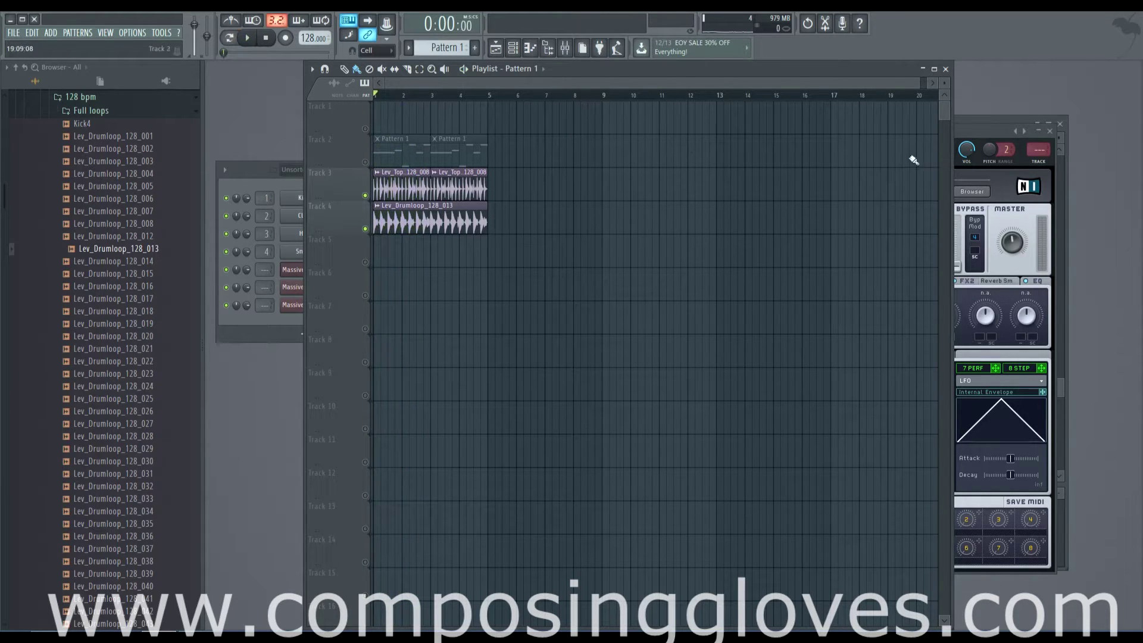
Unmute Track 2 and compare the oscillator, filter and LFO settings of the first and second Massive instruments
{"action": "left_click_drag", "start_coordinate": [995, 129], "coordinate": [833, 98]}
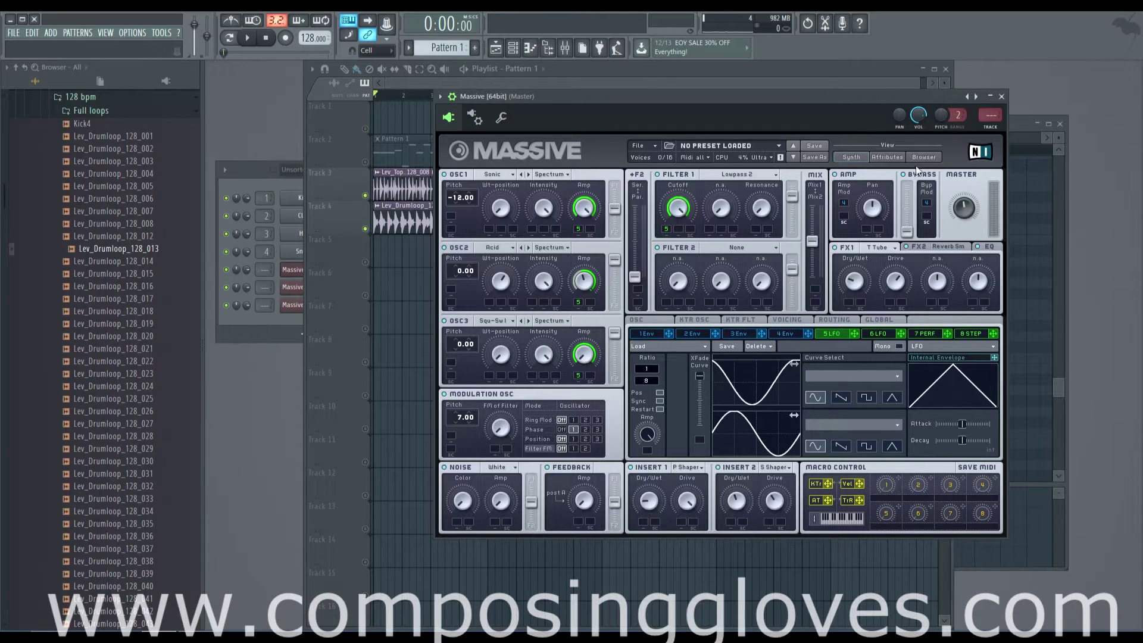
{"action": "left_click_drag", "start_coordinate": [637, 100], "coordinate": [680, 98]}
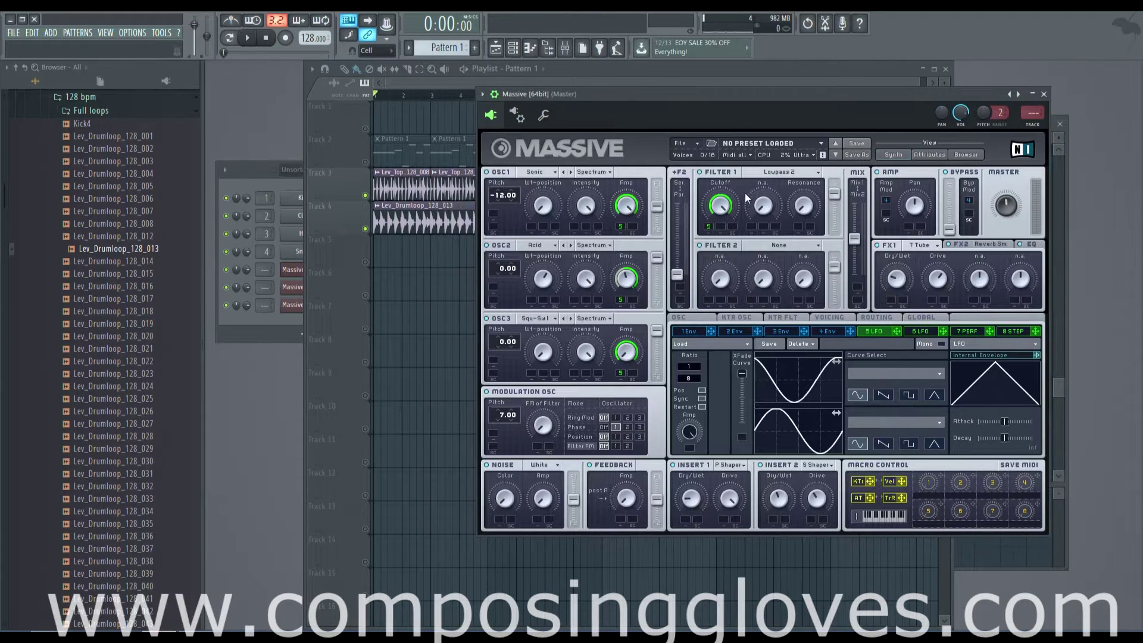
{"action": "left_click", "coordinate": [337, 139]}
{"action": "left_click", "coordinate": [293, 272]}
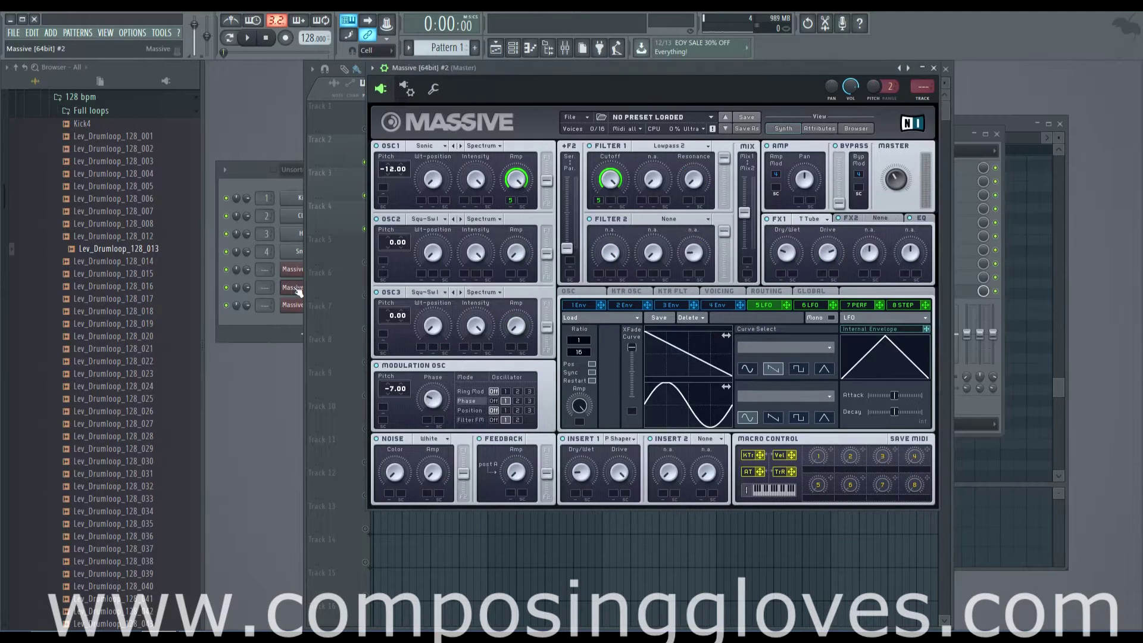
{"action": "left_click", "coordinate": [296, 270]}
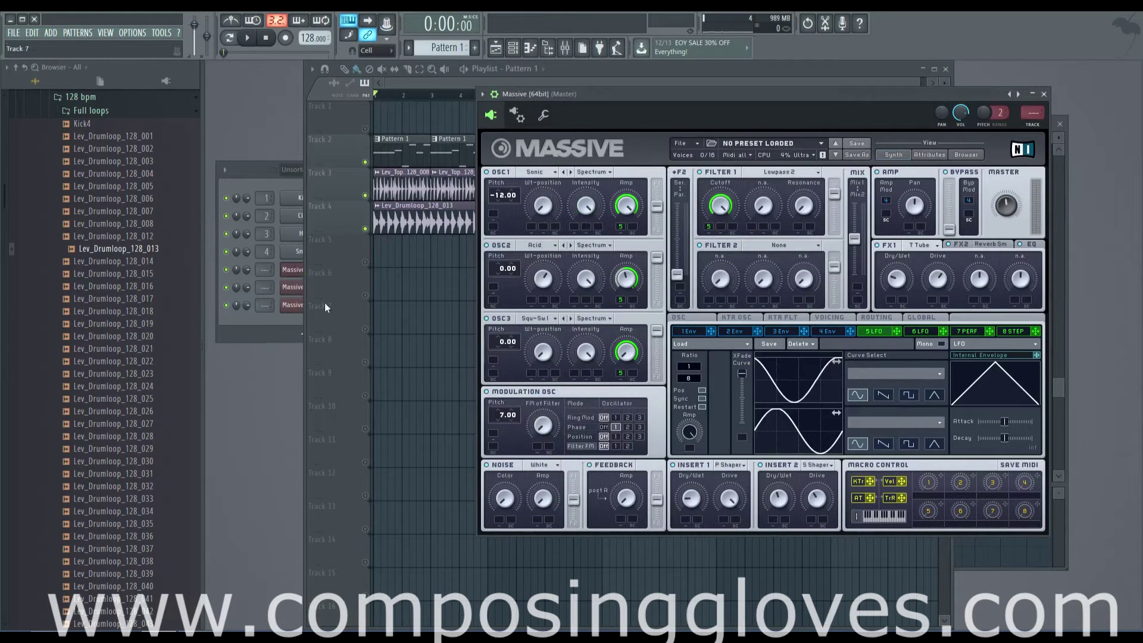
{"action": "left_click", "coordinate": [291, 288]}
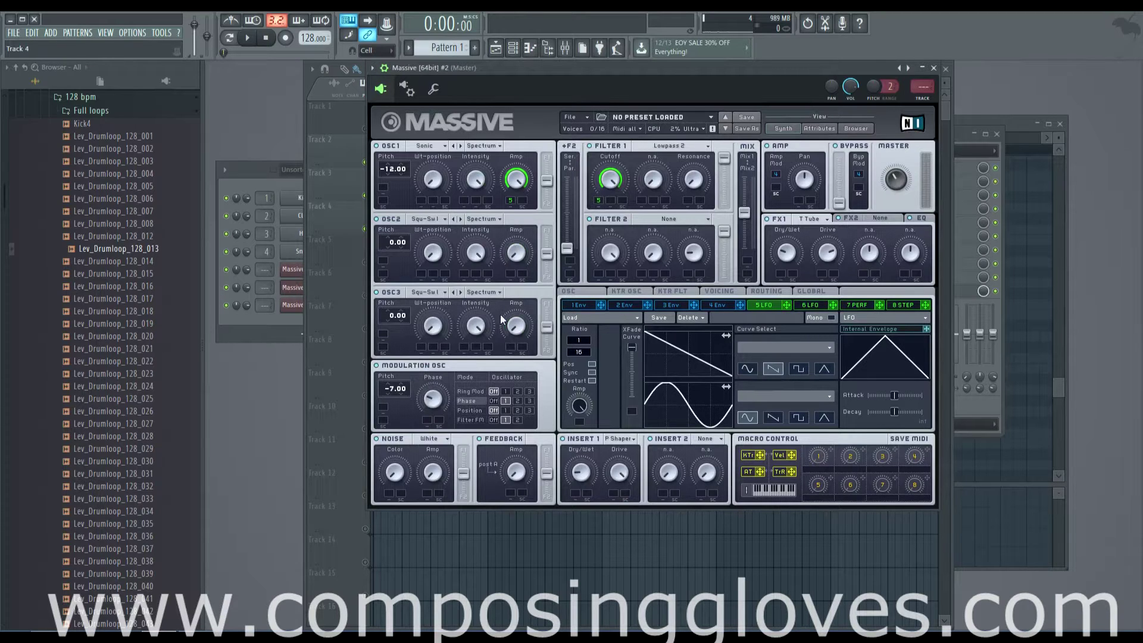
{"action": "left_click", "coordinate": [292, 271]}
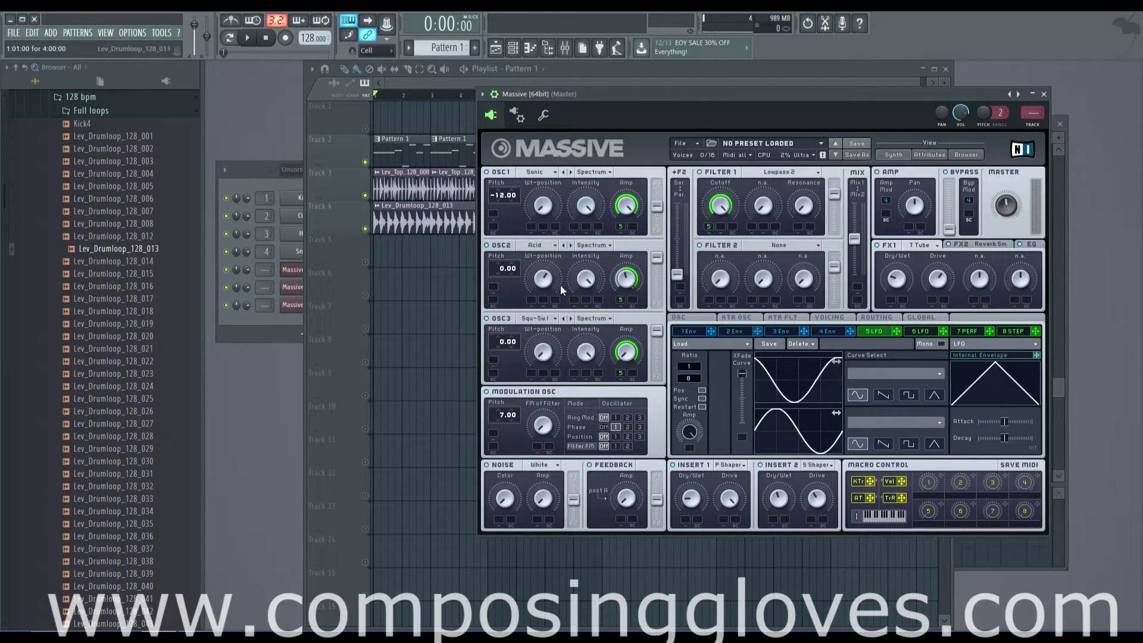
{"action": "left_click", "coordinate": [293, 287]}
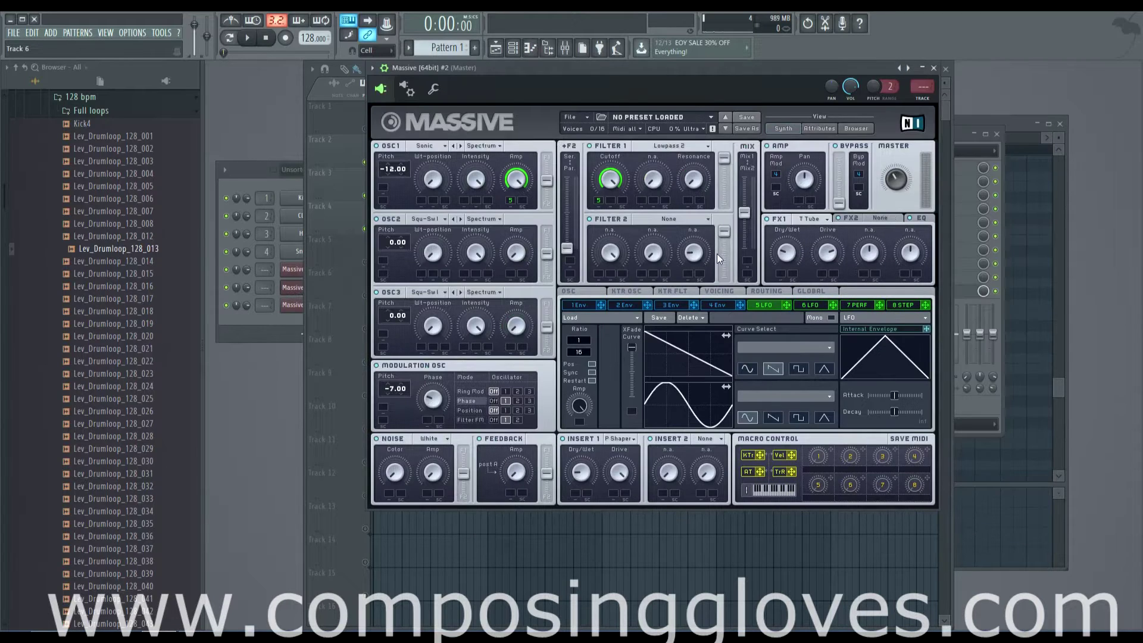
Play the full arrangement with all tracks active, then check the Pattern 1 notes in the channel rack
{"action": "key", "text": "F6"}
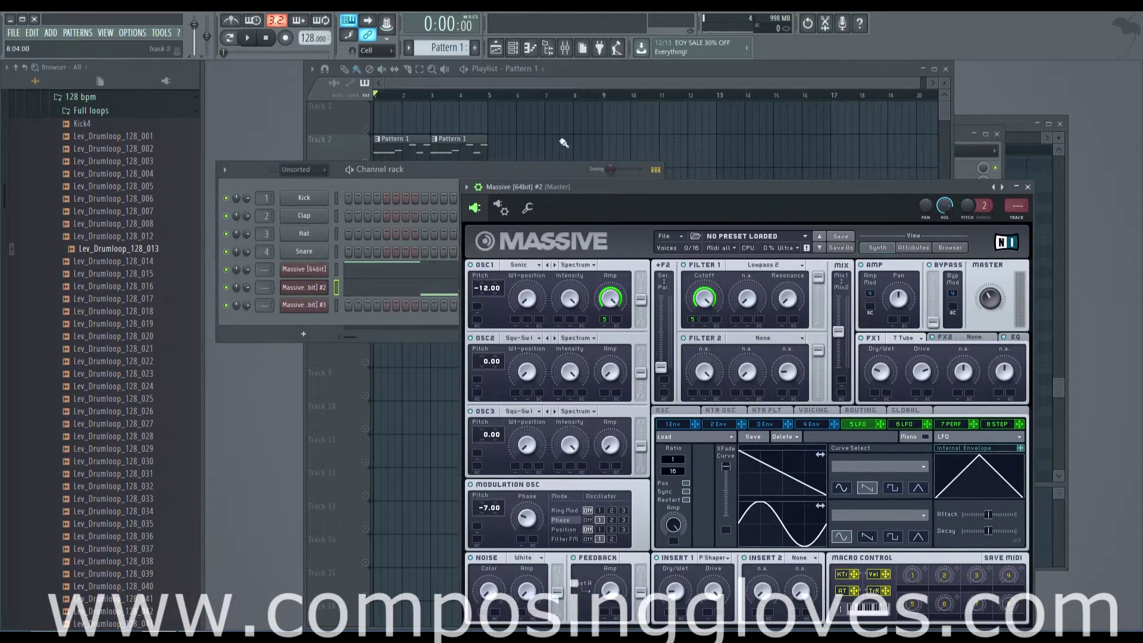
{"action": "key", "text": "F5"}
{"action": "left_click", "coordinate": [247, 39]}
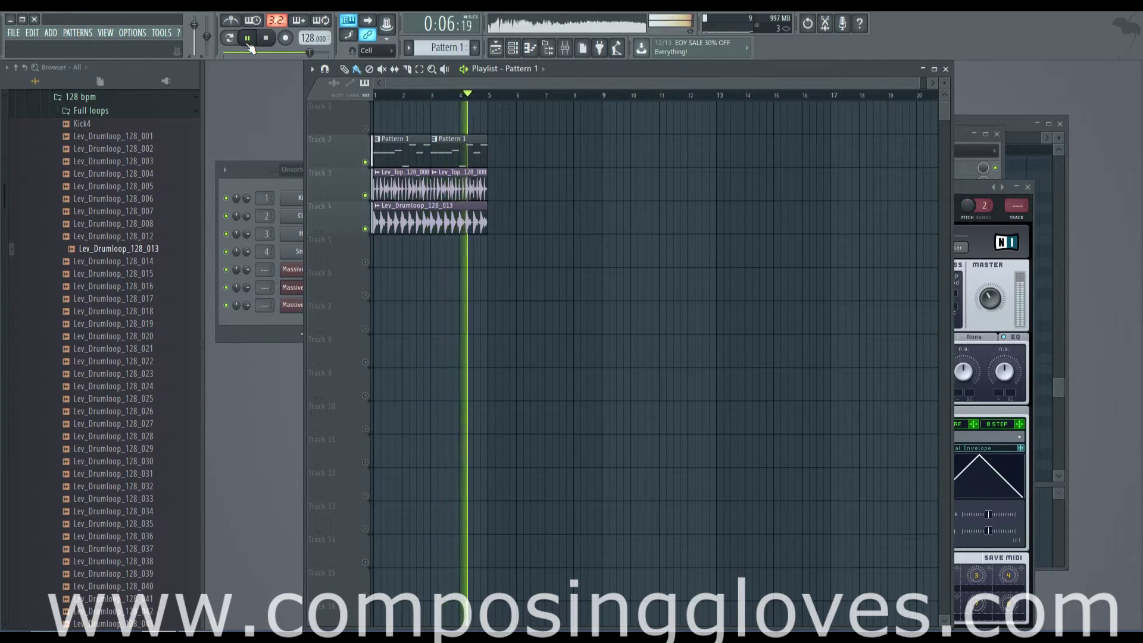
{"action": "key", "text": "space"}
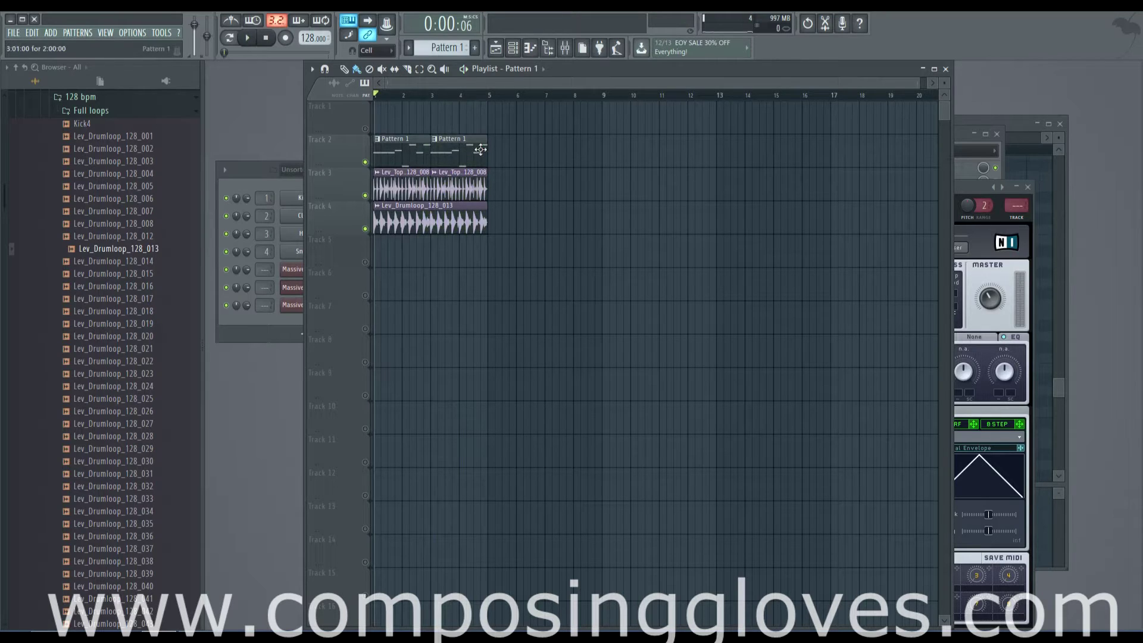
{"action": "left_click", "coordinate": [259, 185]}
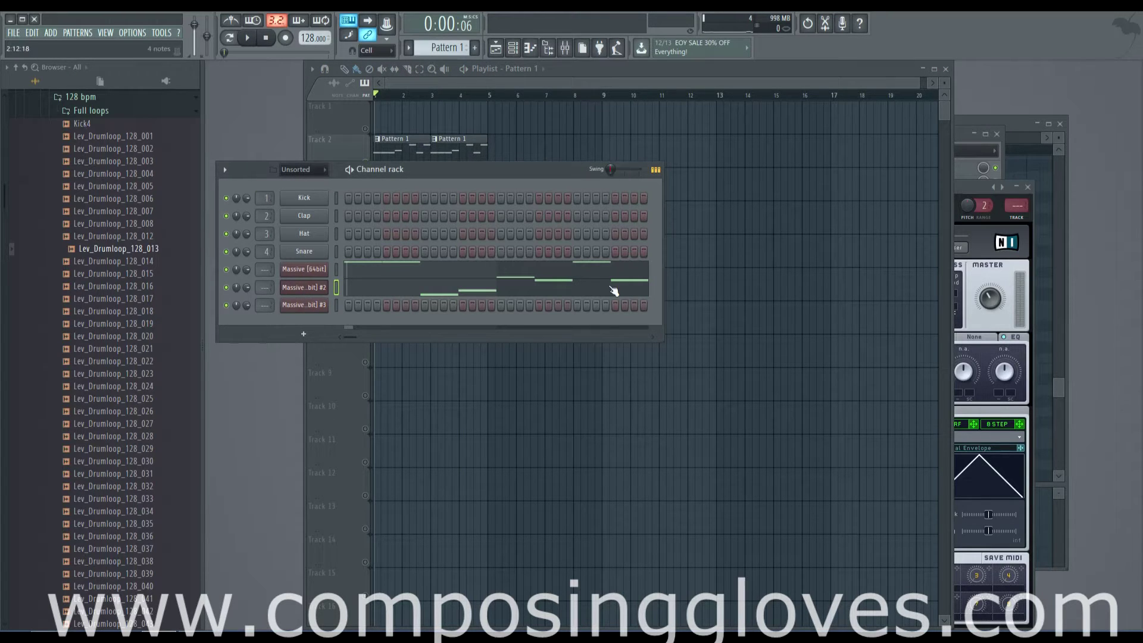
{"action": "left_click", "coordinate": [428, 91]}
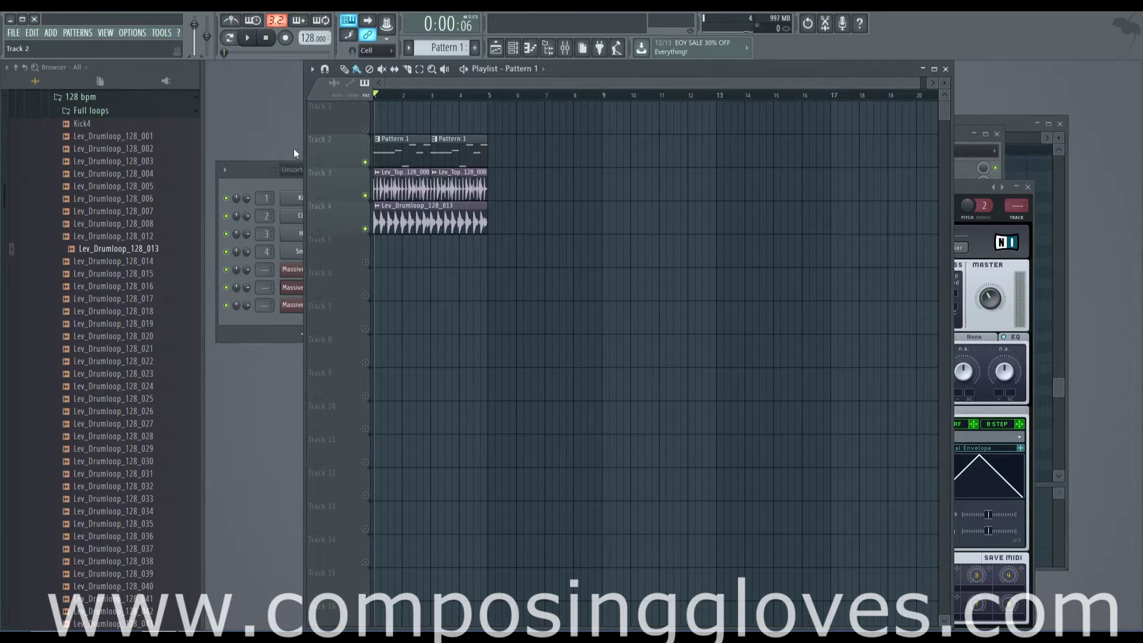
Open the Massive #3 instrument from the channel rack and place its window beside the channel list
{"action": "left_click", "coordinate": [295, 169]}
{"action": "left_click", "coordinate": [320, 273]}
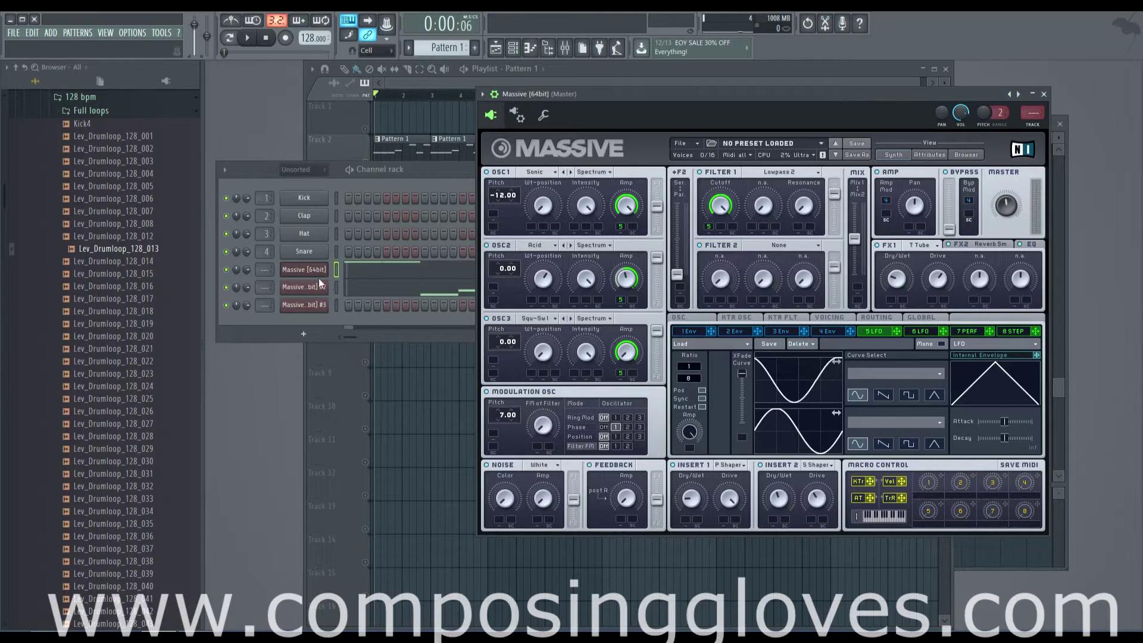
{"action": "left_click_drag", "start_coordinate": [681, 98], "coordinate": [664, 64]}
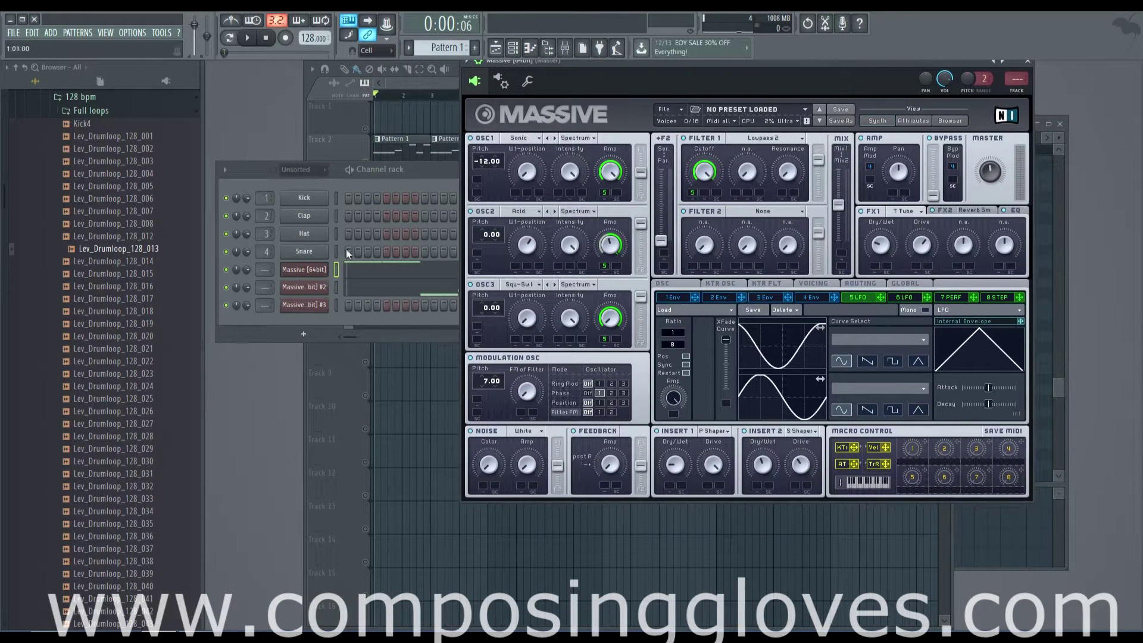
{"action": "left_click", "coordinate": [310, 305]}
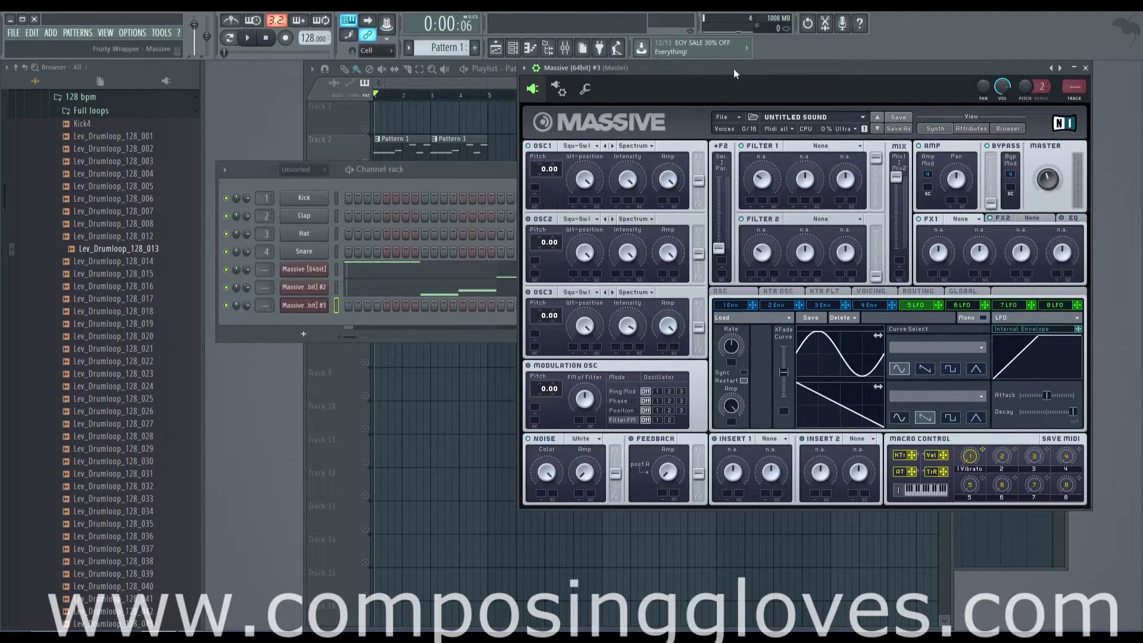
{"action": "left_click_drag", "start_coordinate": [733, 69], "coordinate": [555, 60]}
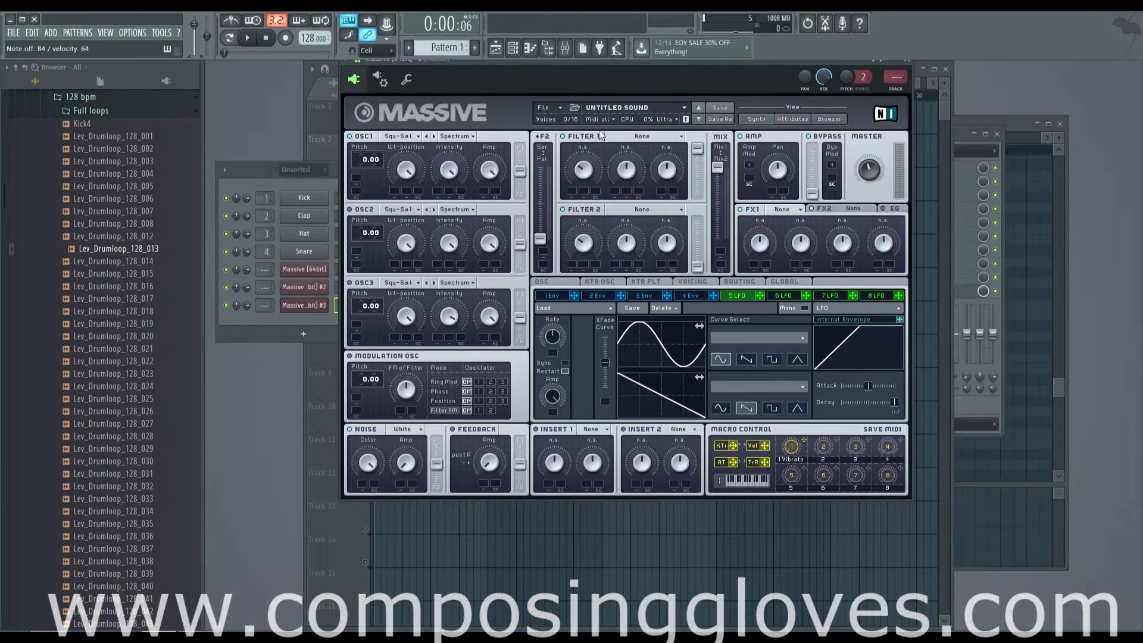
{"action": "left_click_drag", "start_coordinate": [633, 60], "coordinate": [754, 81]}
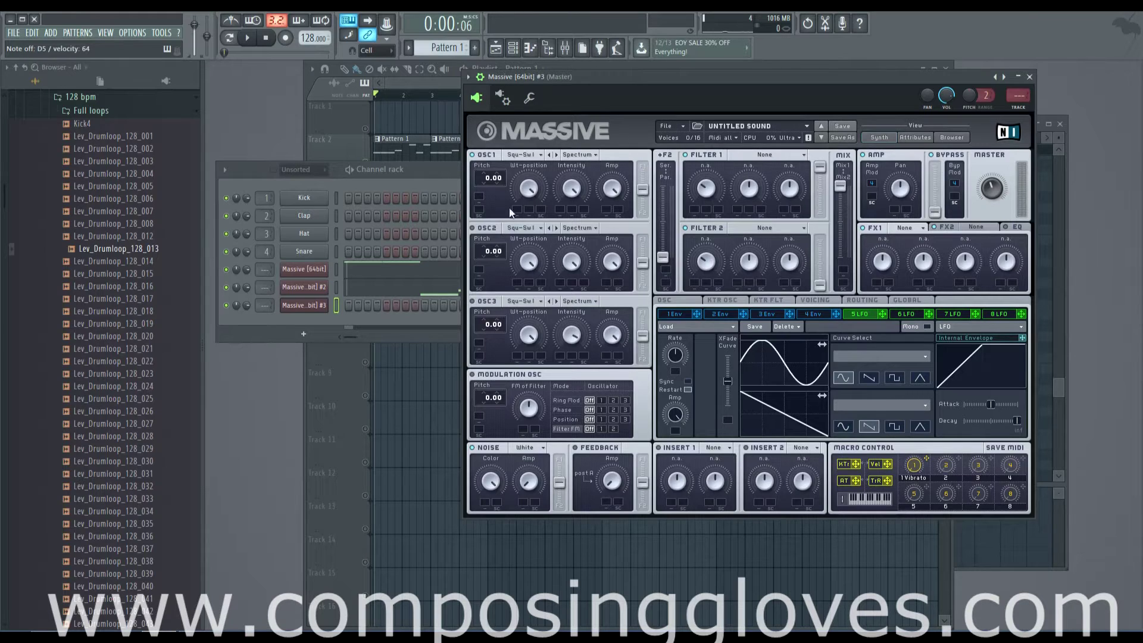
{"action": "left_click_drag", "start_coordinate": [736, 74], "coordinate": [701, 71]}
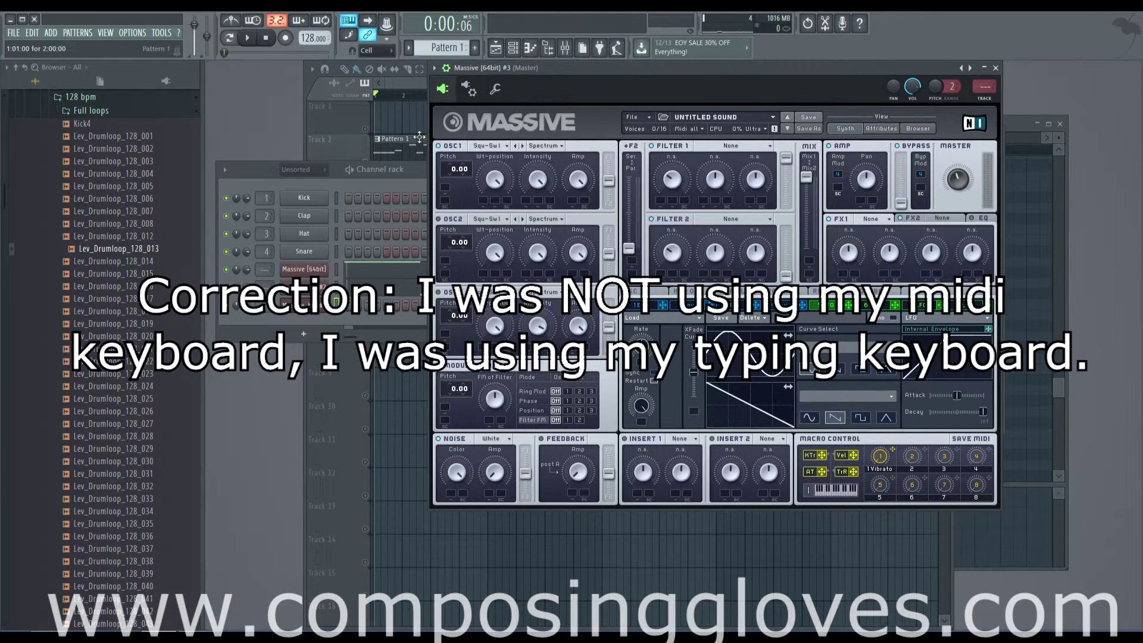
Set the OSC1 amp to 100 in Massive #3 and play test notes on the typing keyboard
{"action": "key", "text": "z"}
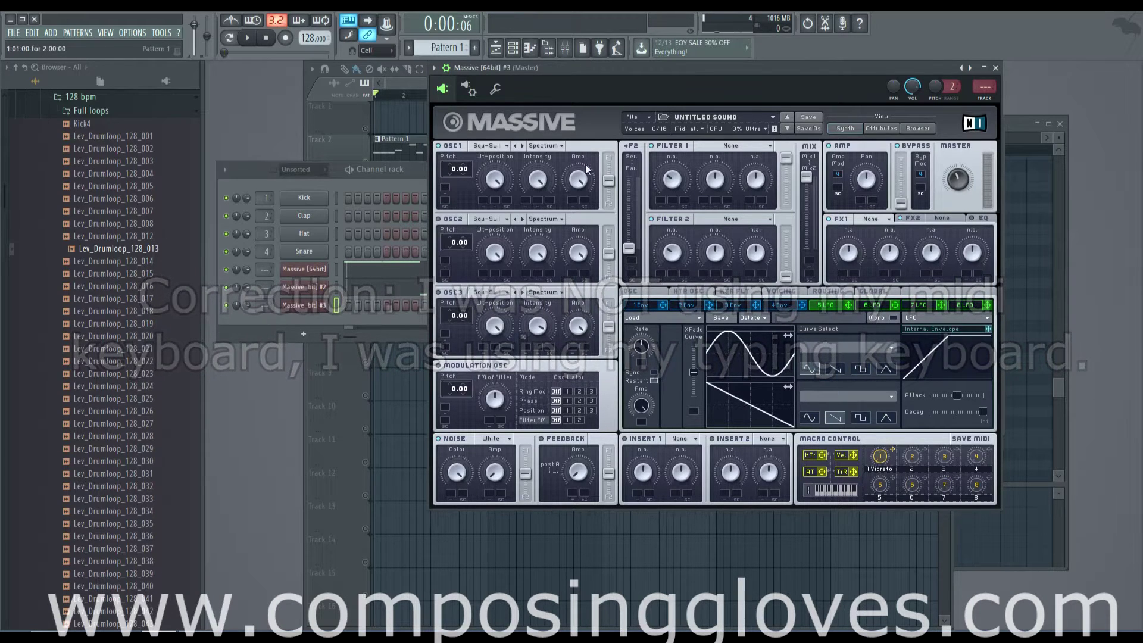
{"action": "left_click_drag", "start_coordinate": [578, 181], "coordinate": [592, 167]}
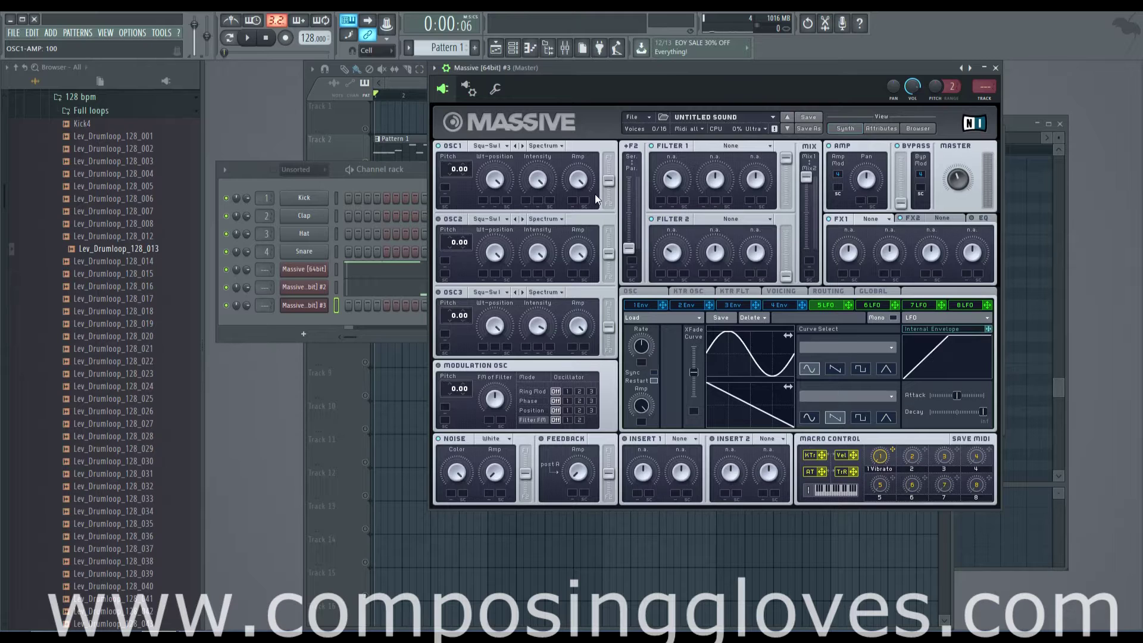
{"action": "key", "text": "e"}
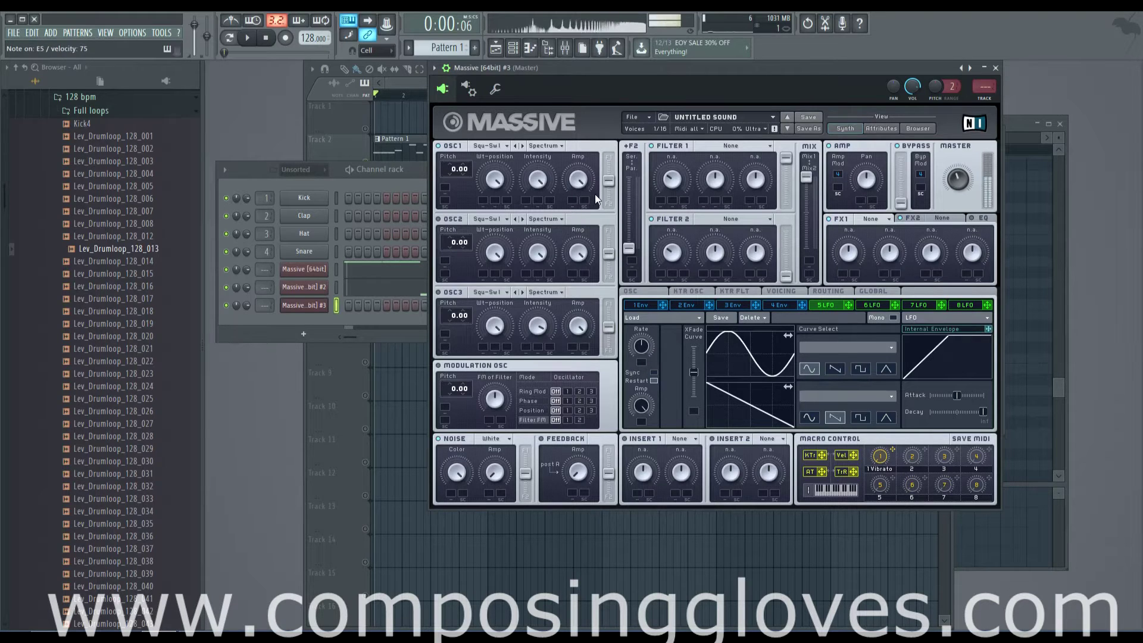
Switch to Pattern 2 and open the Massive #3 channel's notes in the piano roll
{"action": "left_click", "coordinate": [377, 170]}
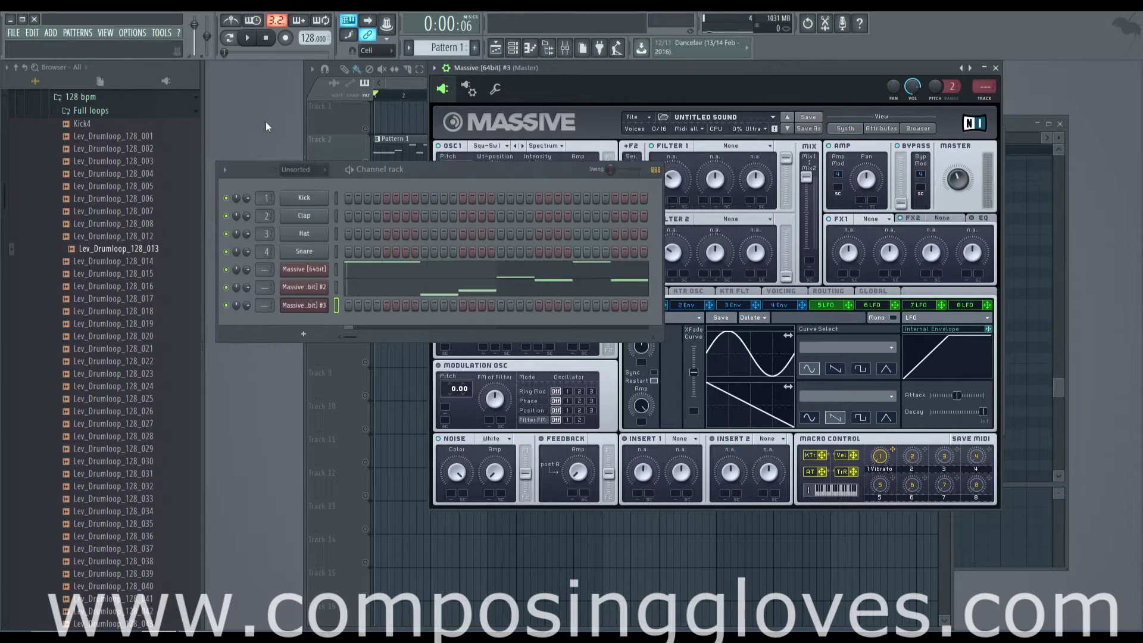
{"action": "right_click", "coordinate": [326, 309]}
{"action": "left_click", "coordinate": [354, 304]}
{"action": "right_click", "coordinate": [317, 309]}
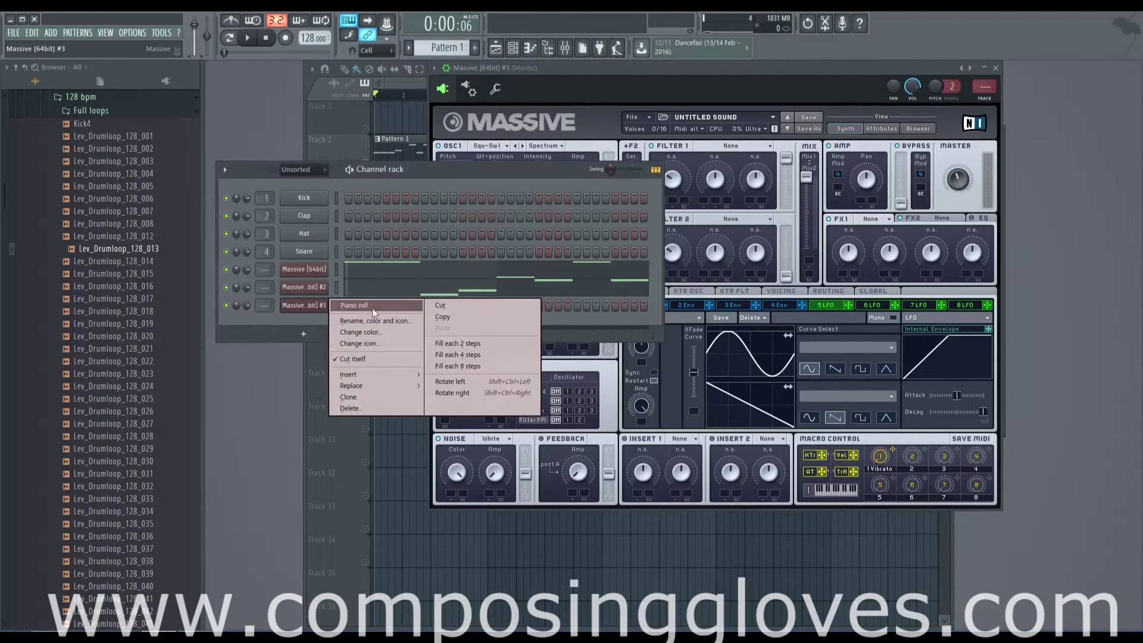
{"action": "left_click", "coordinate": [455, 49]}
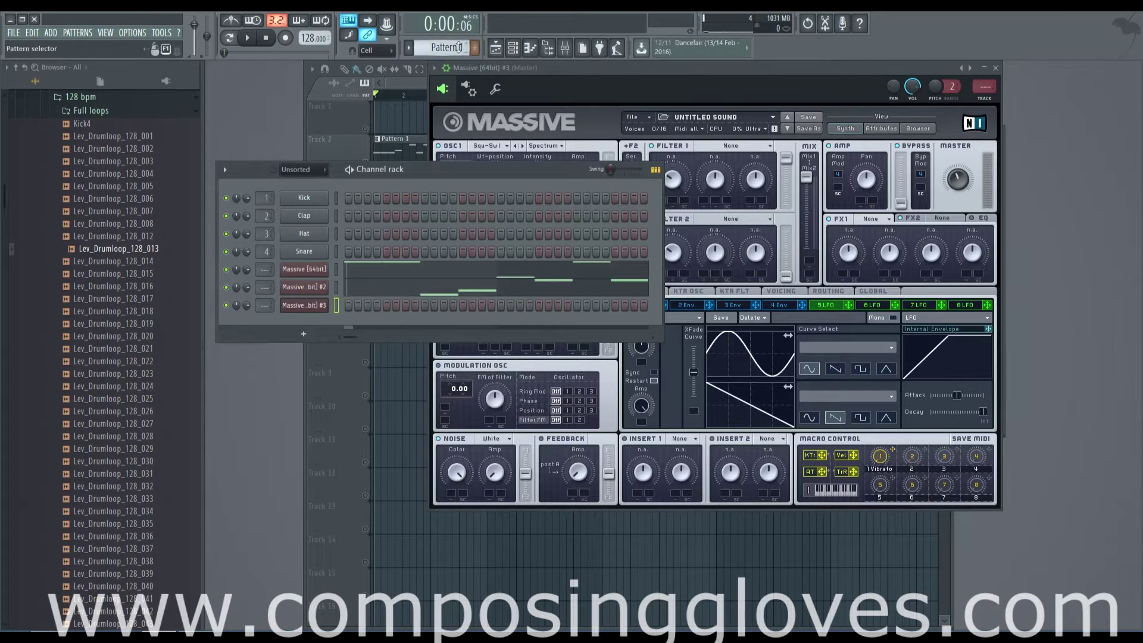
{"action": "scroll", "coordinate": [467, 49], "scroll_direction": "down", "scroll_amount": 2}
{"action": "scroll", "coordinate": [461, 49], "scroll_direction": "up", "scroll_amount": 1}
{"action": "left_click", "coordinate": [419, 309]}
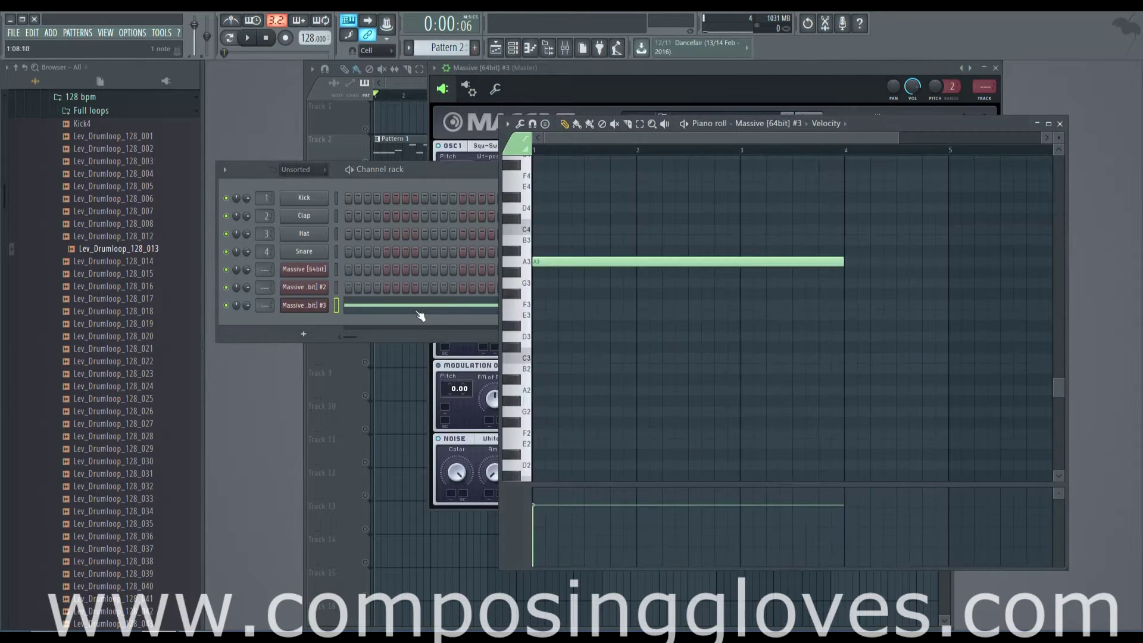
Audition A3 in the piano roll, then play Pattern 2 in pattern mode and pause it
{"action": "left_click", "coordinate": [593, 273]}
{"action": "right_click", "coordinate": [587, 273]}
{"action": "left_click", "coordinate": [518, 262]}
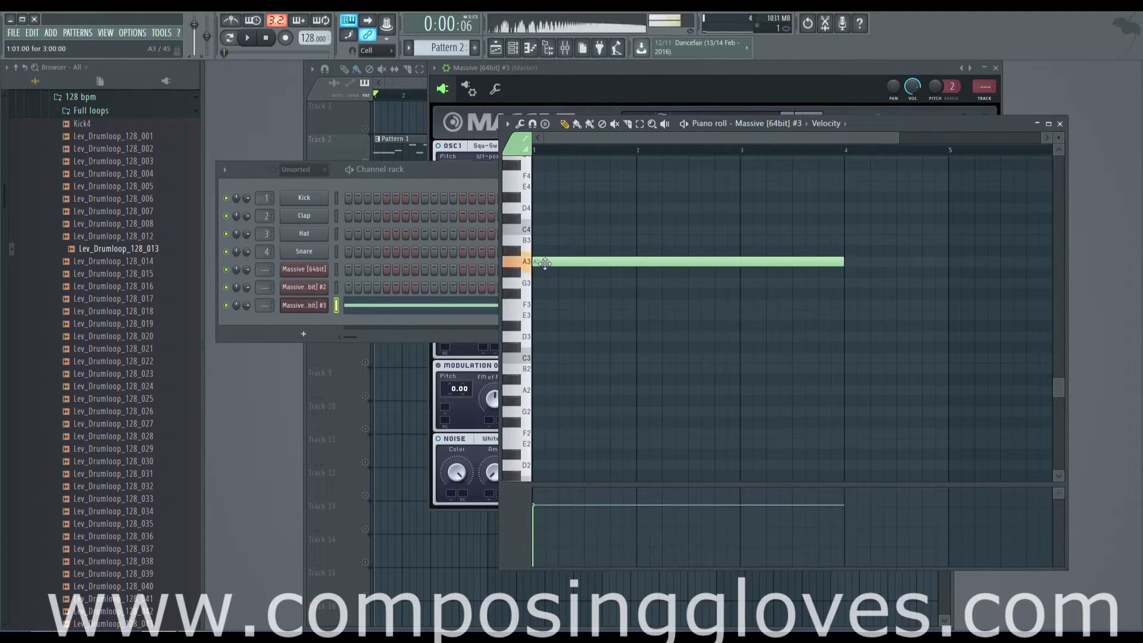
{"action": "left_click", "coordinate": [247, 38]}
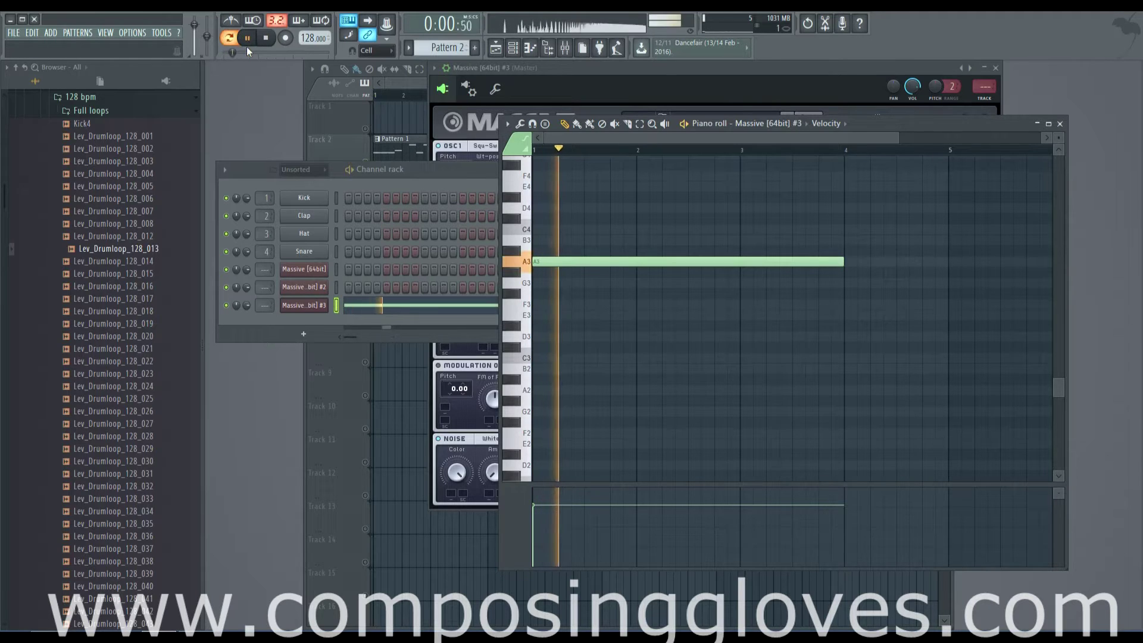
{"action": "left_click", "coordinate": [248, 38]}
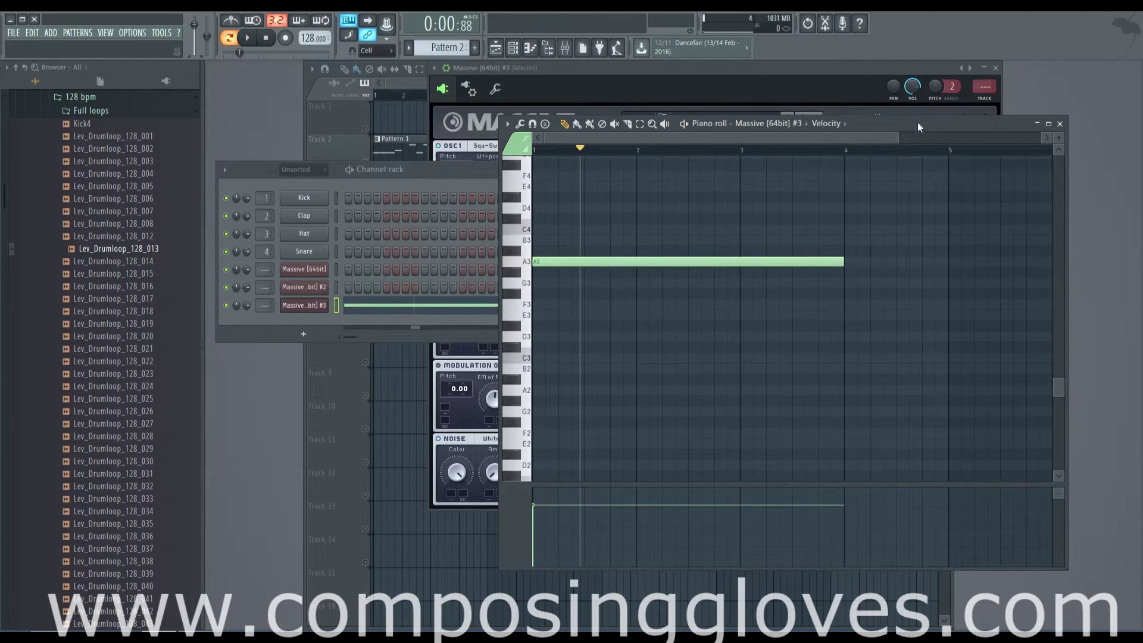
Move the piano roll aside, bring Massive #3 forward and set its OSC1 wavetable to Sonic
{"action": "left_click_drag", "start_coordinate": [917, 123], "coordinate": [984, 161]}
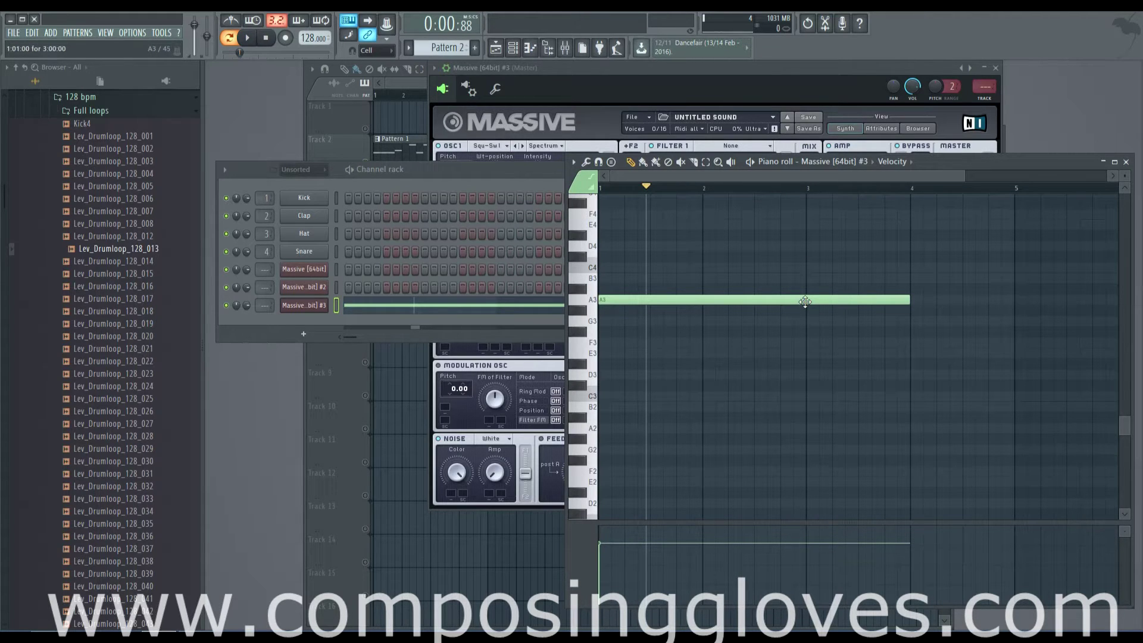
{"action": "left_click_drag", "start_coordinate": [623, 67], "coordinate": [745, 62]}
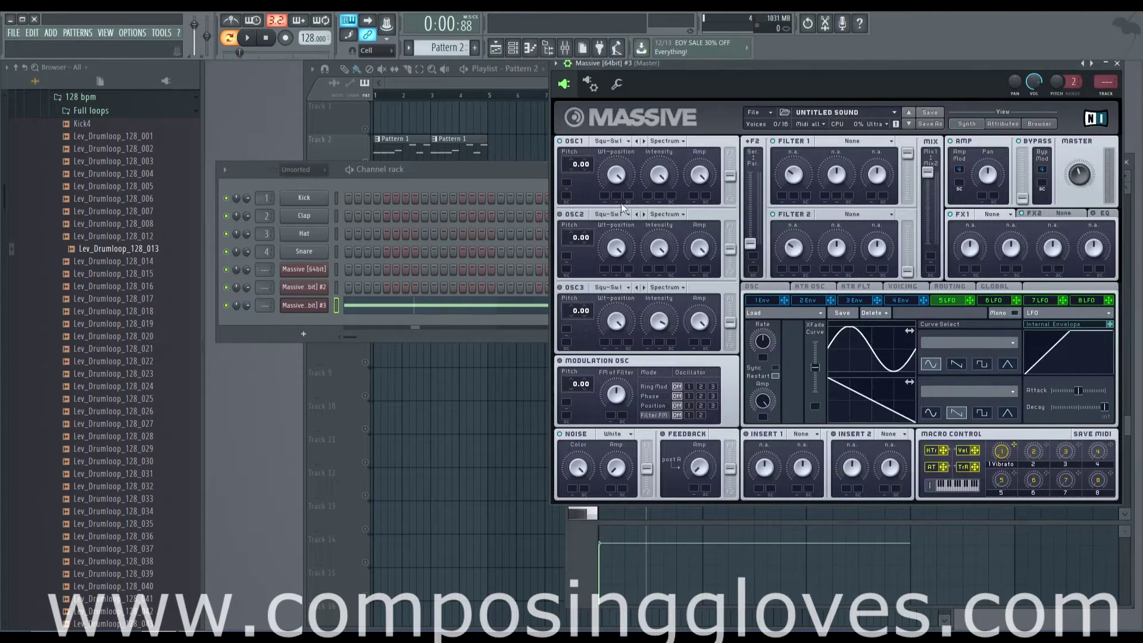
{"action": "left_click", "coordinate": [611, 142]}
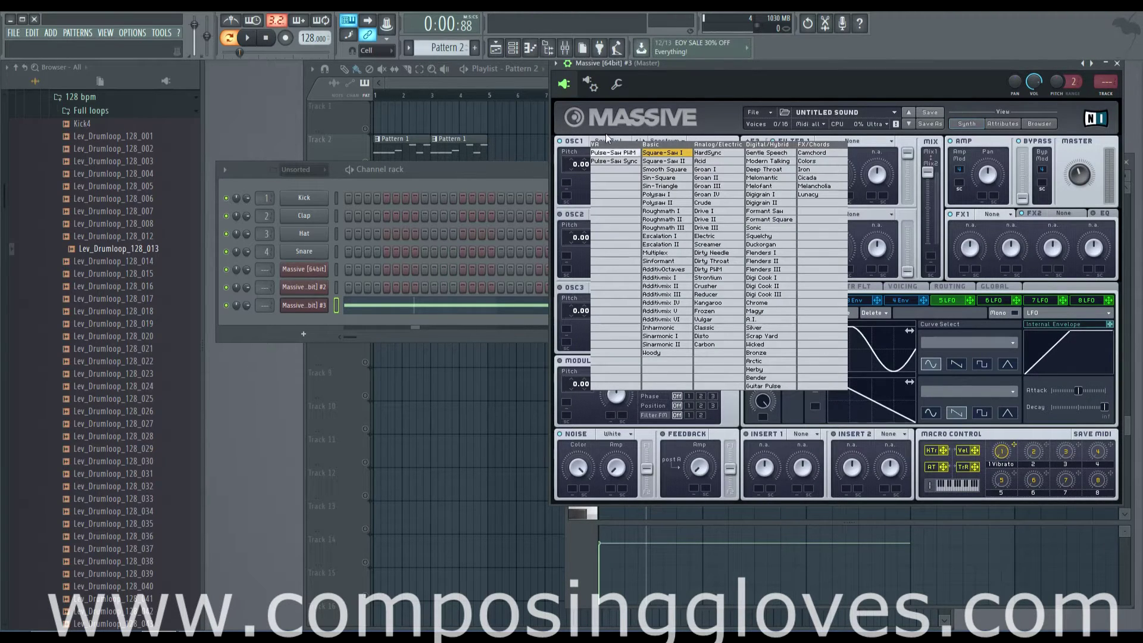
{"action": "left_click", "coordinate": [709, 124]}
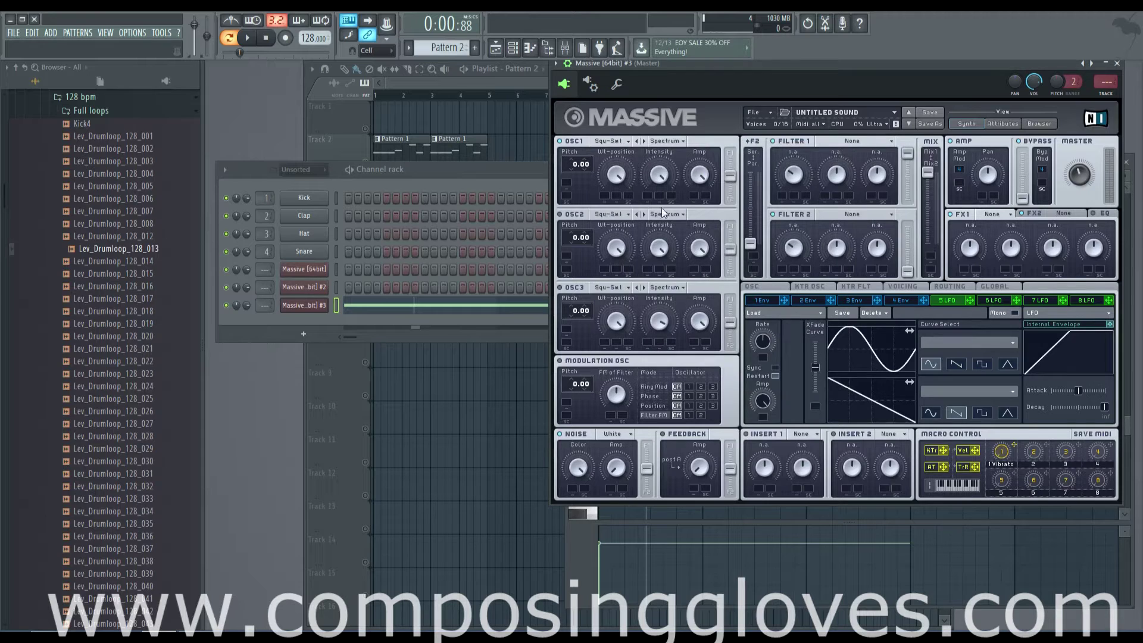
{"action": "left_click", "coordinate": [612, 142]}
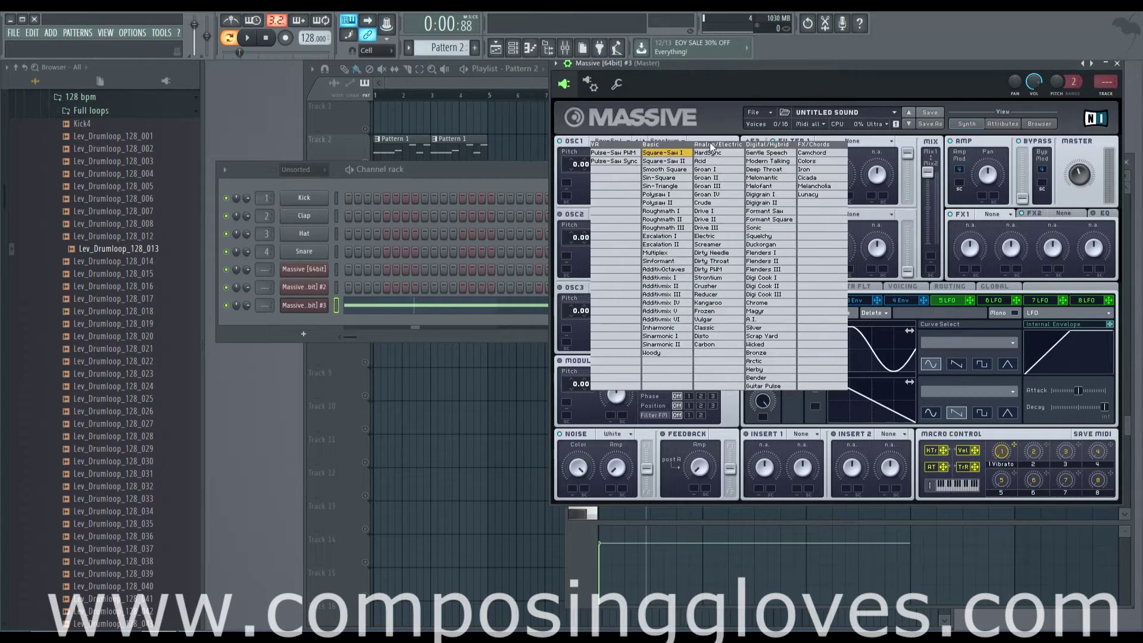
{"action": "left_click", "coordinate": [768, 228]}
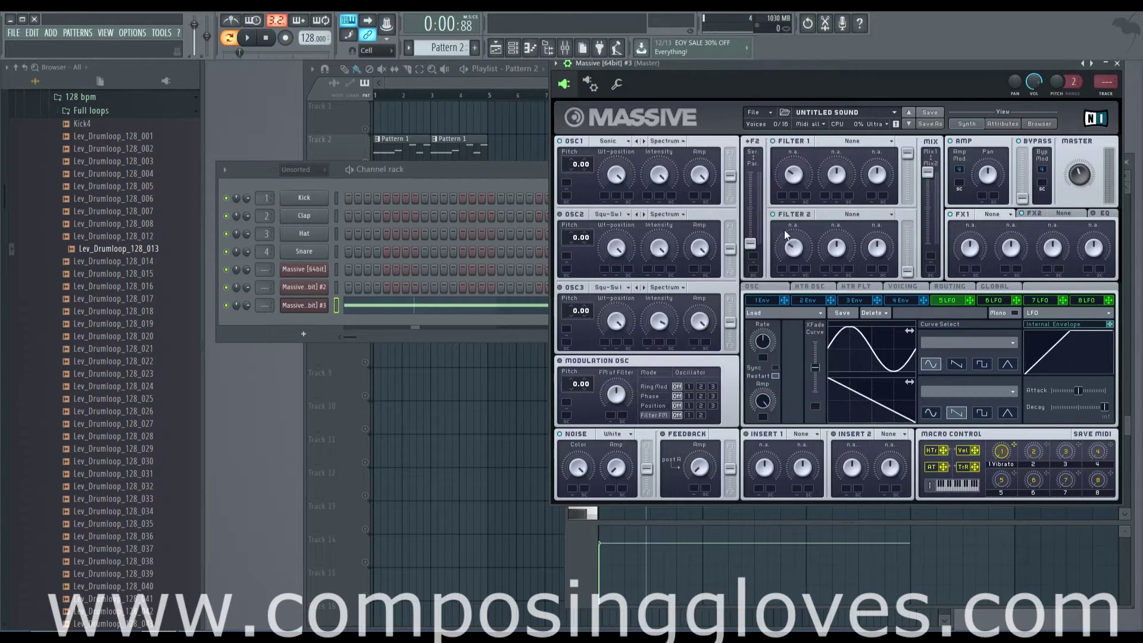
Reposition the Massive #3 window and play Pattern 2 briefly to audition the Sonic wavetable
{"action": "left_click_drag", "start_coordinate": [701, 87], "coordinate": [681, 116]}
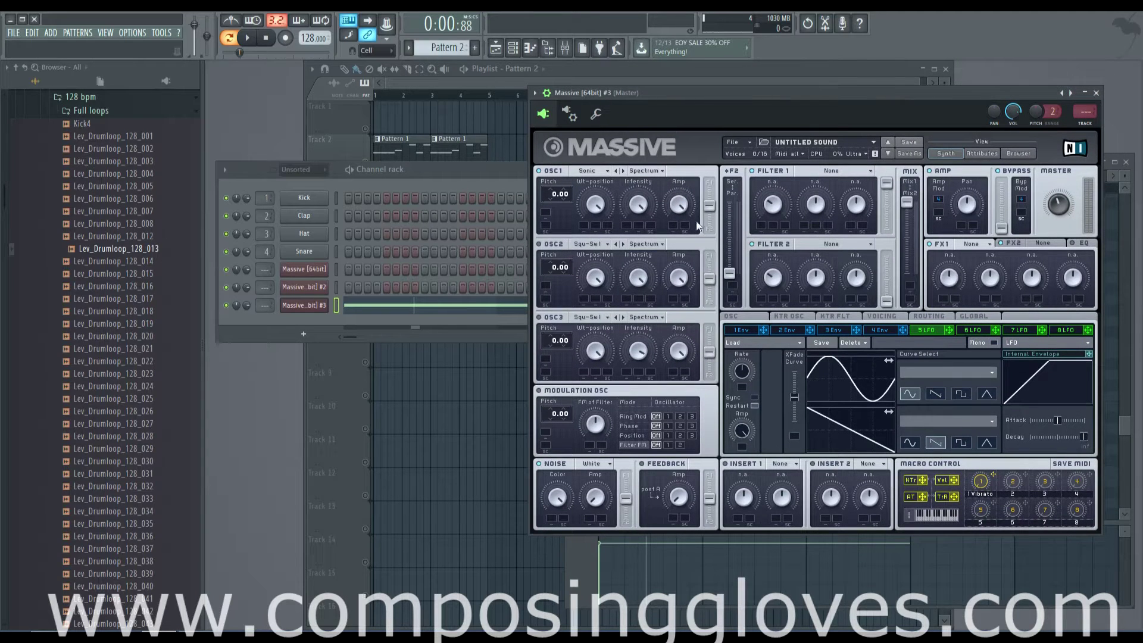
{"action": "left_click_drag", "start_coordinate": [807, 98], "coordinate": [756, 84]}
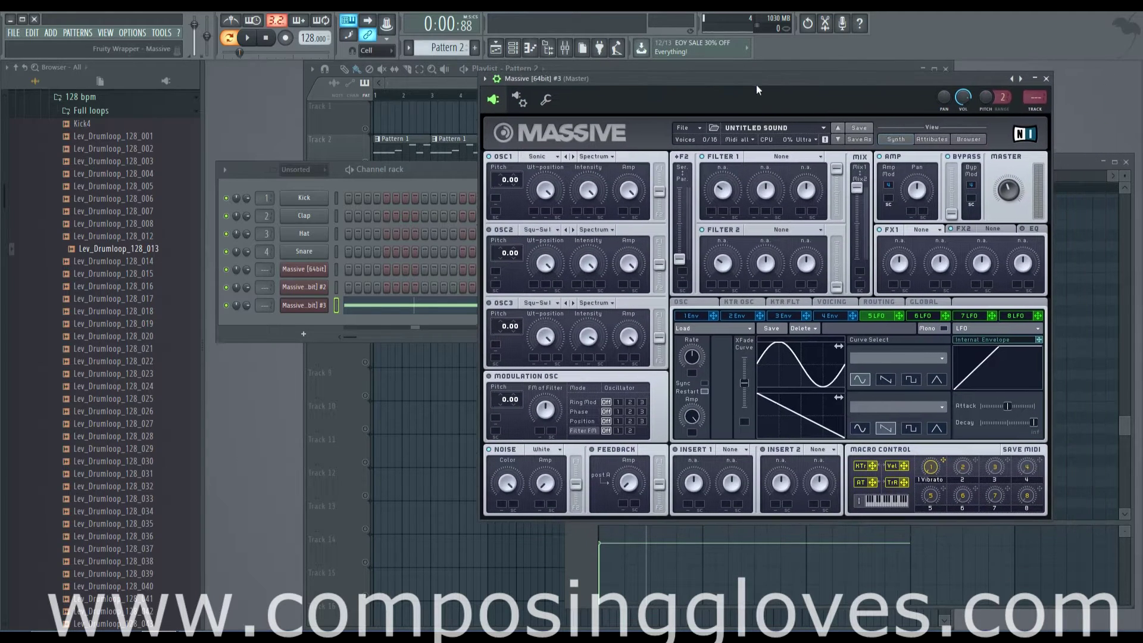
{"action": "left_click", "coordinate": [1115, 162]}
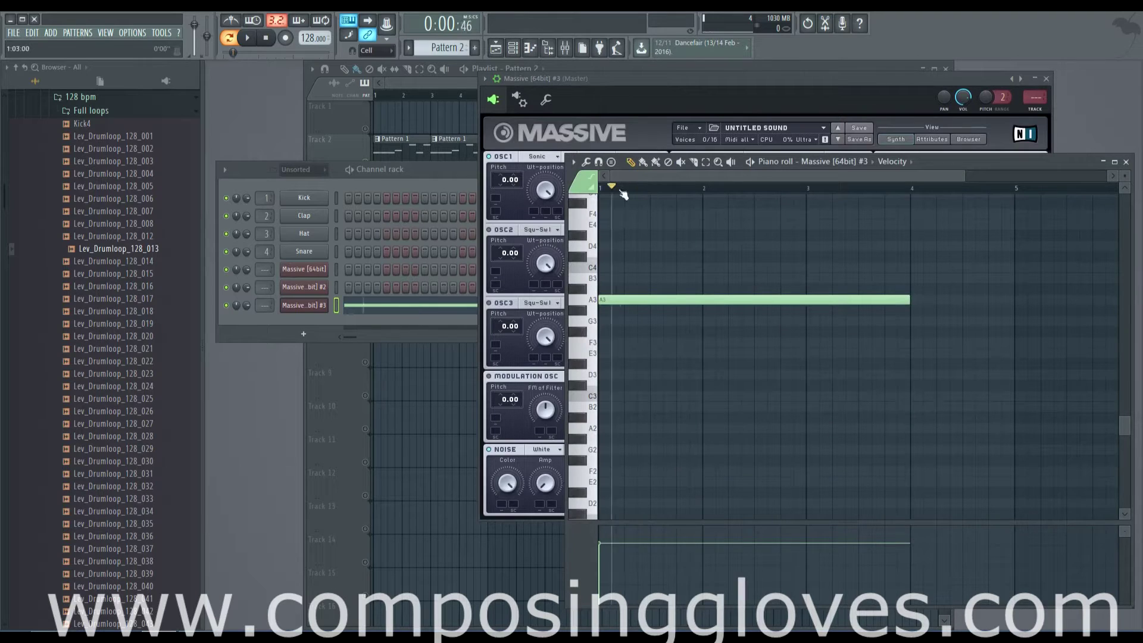
{"action": "left_click", "coordinate": [248, 39]}
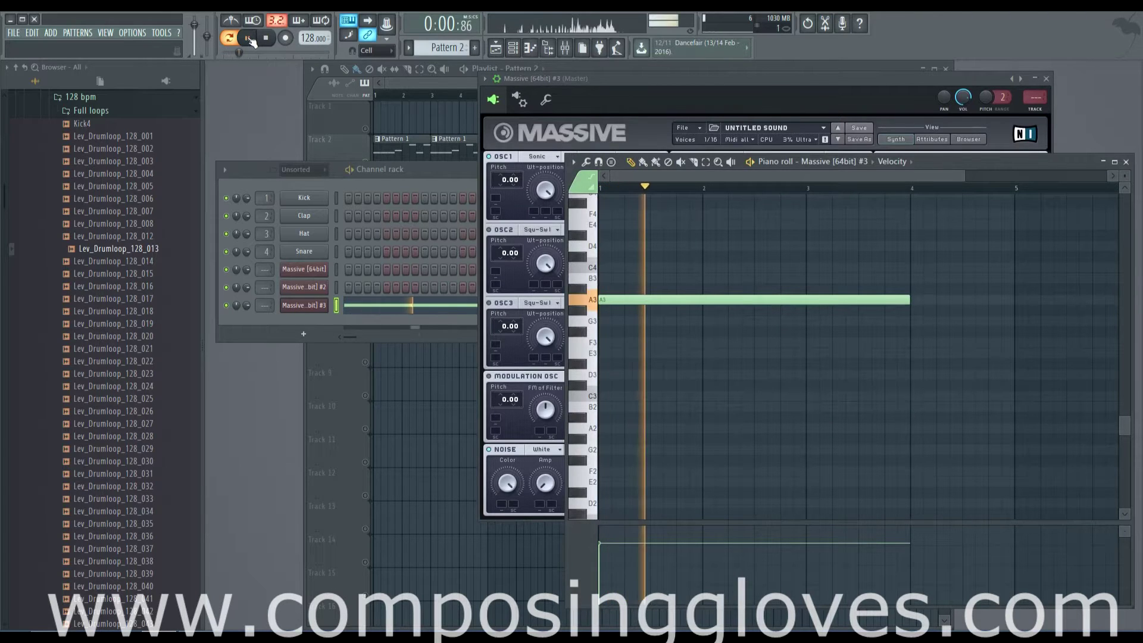
{"action": "left_click", "coordinate": [248, 38]}
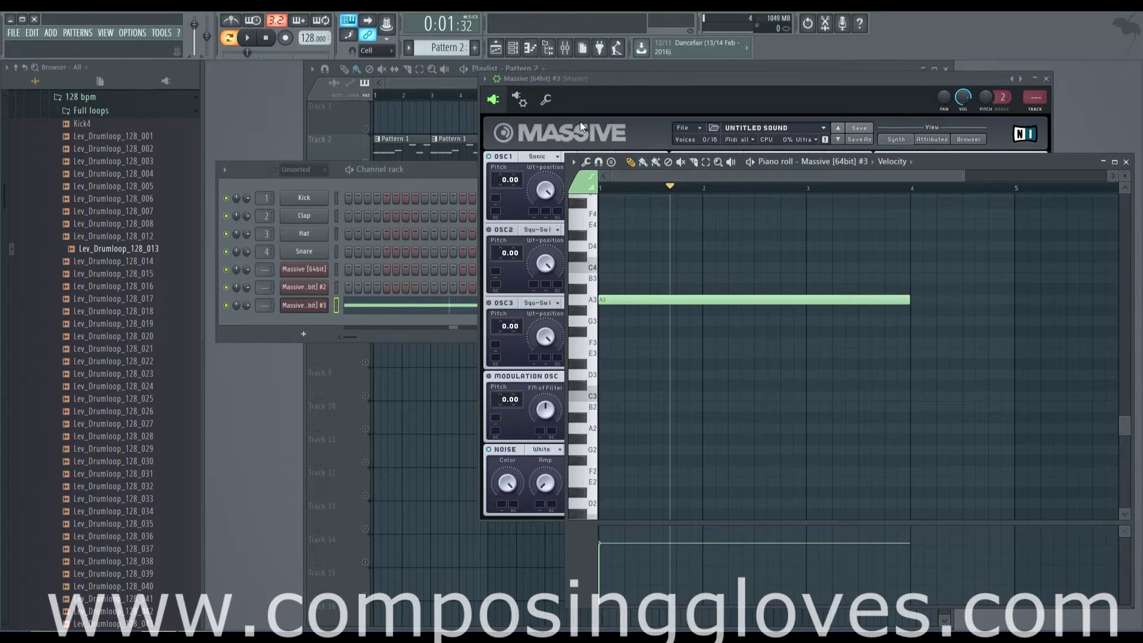
Lower the OSC1 pitch in Massive #3 to -12.00 and listen to Pattern 2
{"action": "left_click", "coordinate": [632, 80]}
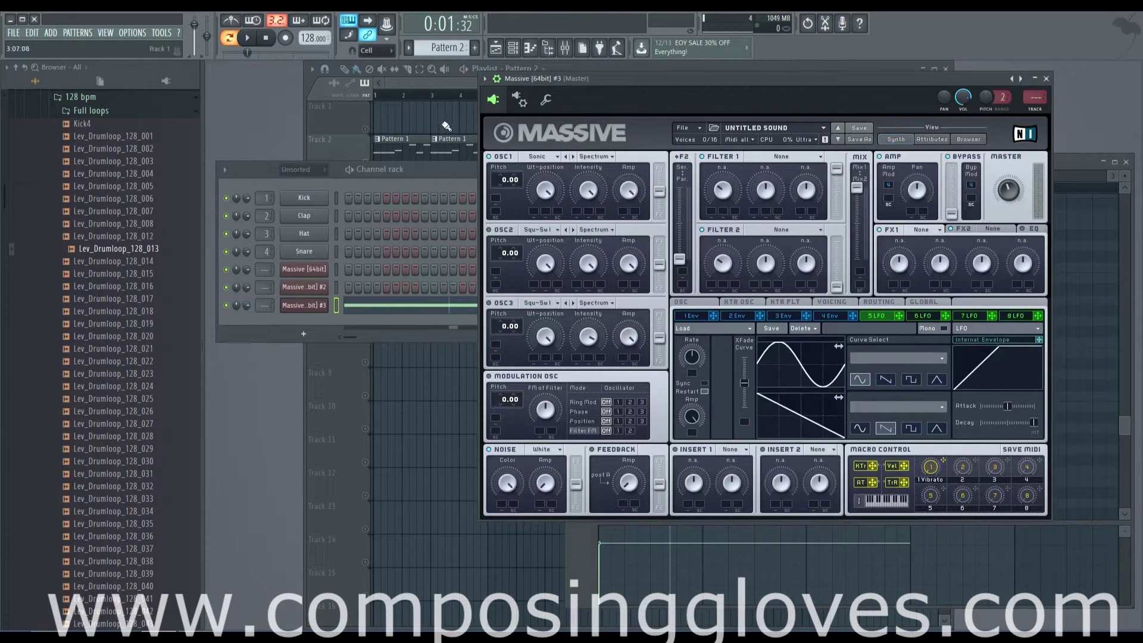
{"action": "left_click_drag", "start_coordinate": [503, 181], "coordinate": [513, 188]}
{"action": "left_click", "coordinate": [1073, 162]}
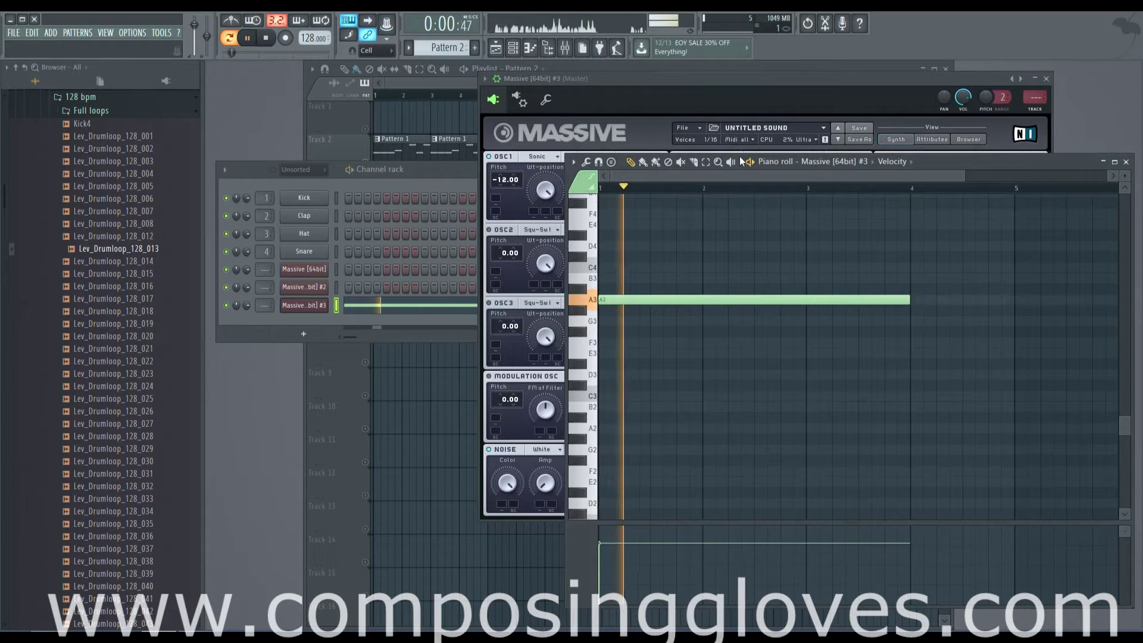
Set the upper curve of LFO 5 to sawtooth, assign LFO 5 to the OSC1 amp and play the pattern
{"action": "left_click", "coordinate": [662, 84]}
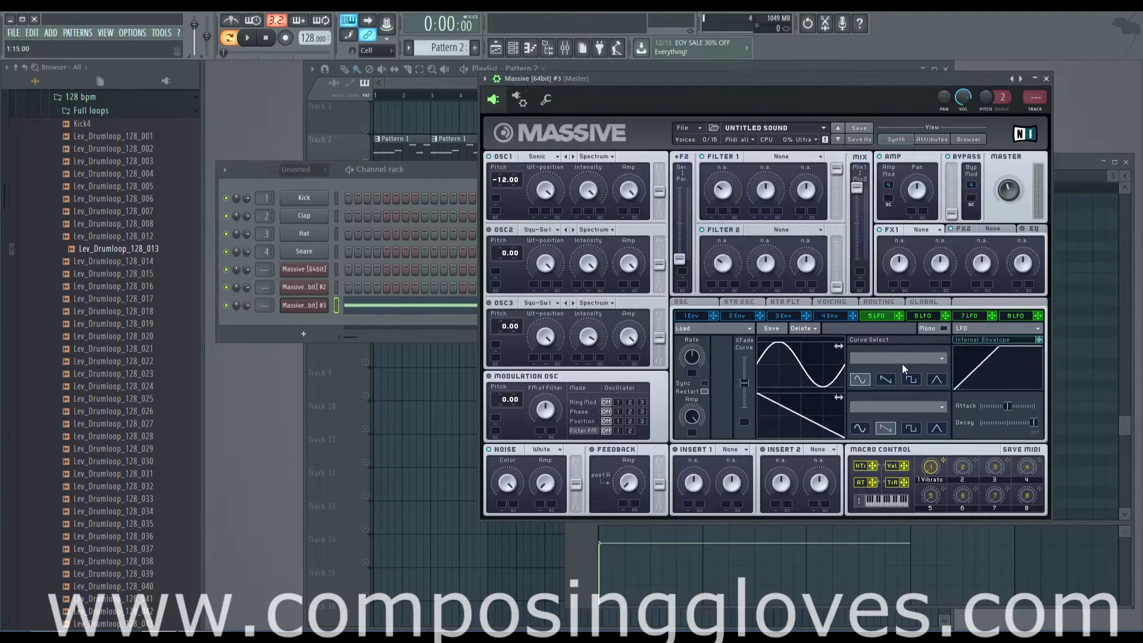
{"action": "left_click", "coordinate": [886, 380]}
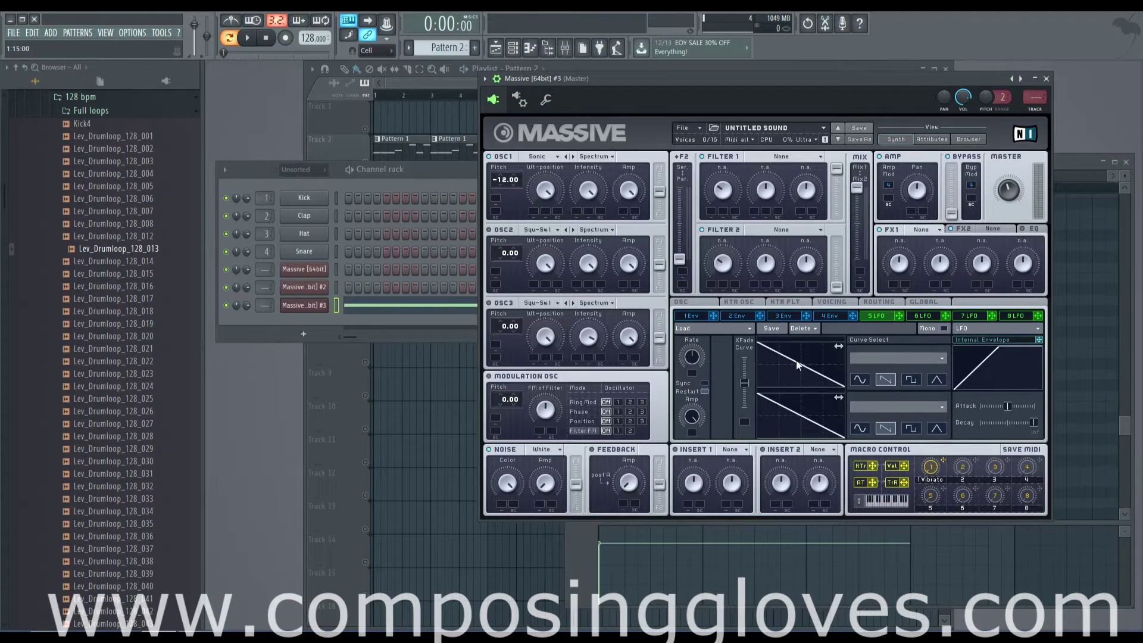
{"action": "left_click_drag", "start_coordinate": [899, 316], "coordinate": [663, 309]}
{"action": "left_click_drag", "start_coordinate": [629, 200], "coordinate": [632, 152]}
{"action": "left_click_drag", "start_coordinate": [625, 213], "coordinate": [615, 173]}
{"action": "left_click", "coordinate": [248, 39]}
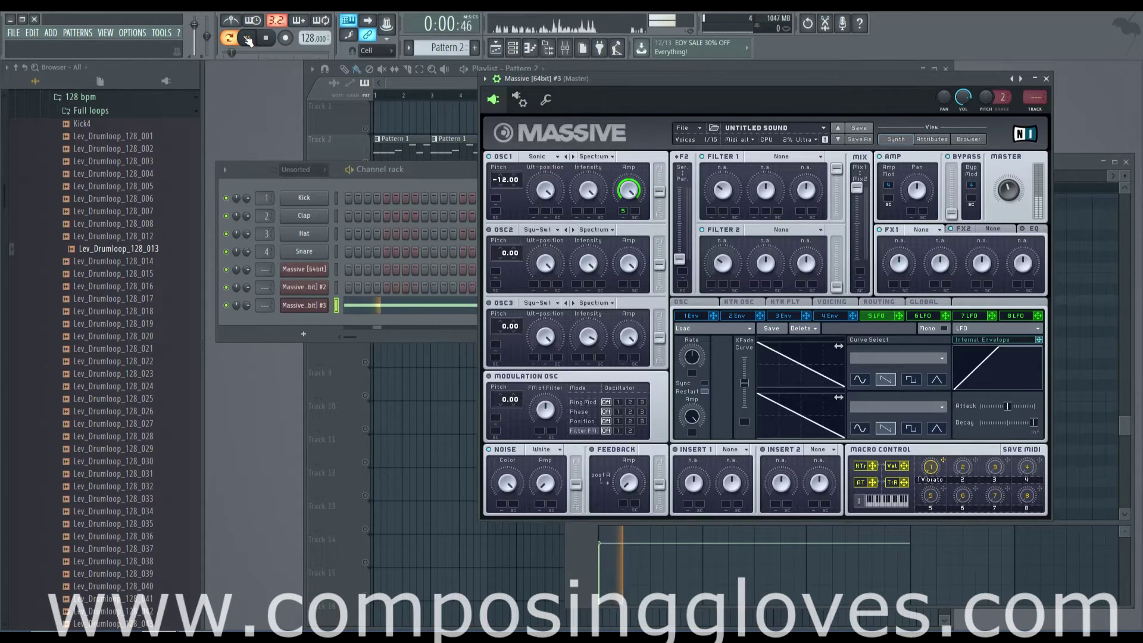
Sync LFO 5 at a 1/16 ratio and play Pattern 2 to hear the rhythm, then pause
{"action": "left_click", "coordinate": [705, 383]}
{"action": "left_click_drag", "start_coordinate": [694, 362], "coordinate": [693, 366]}
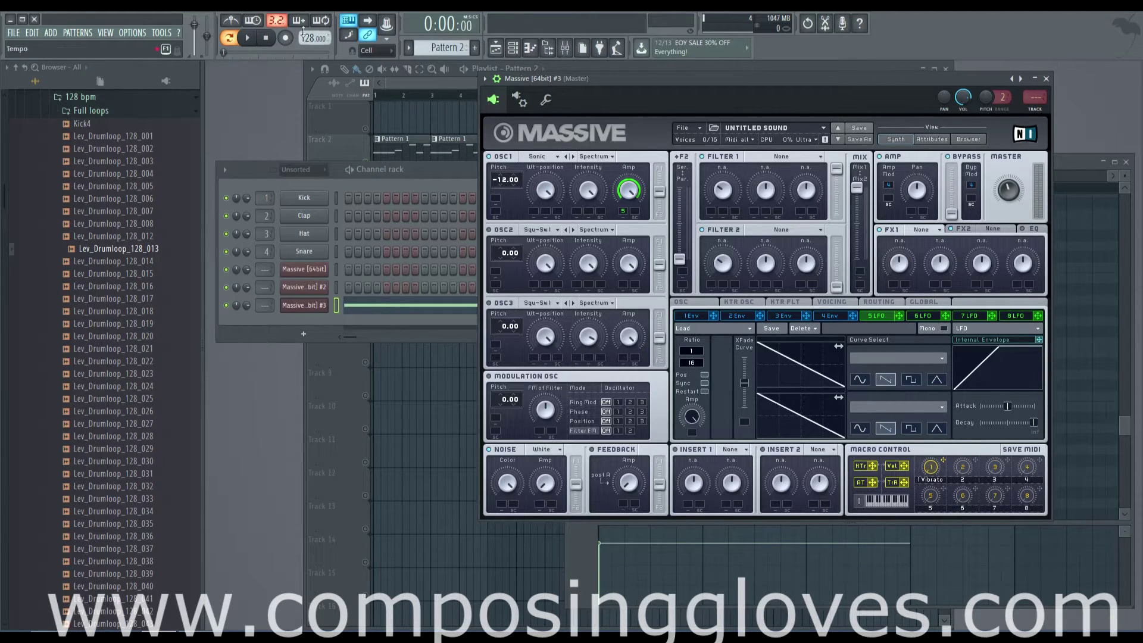
{"action": "left_click", "coordinate": [247, 38]}
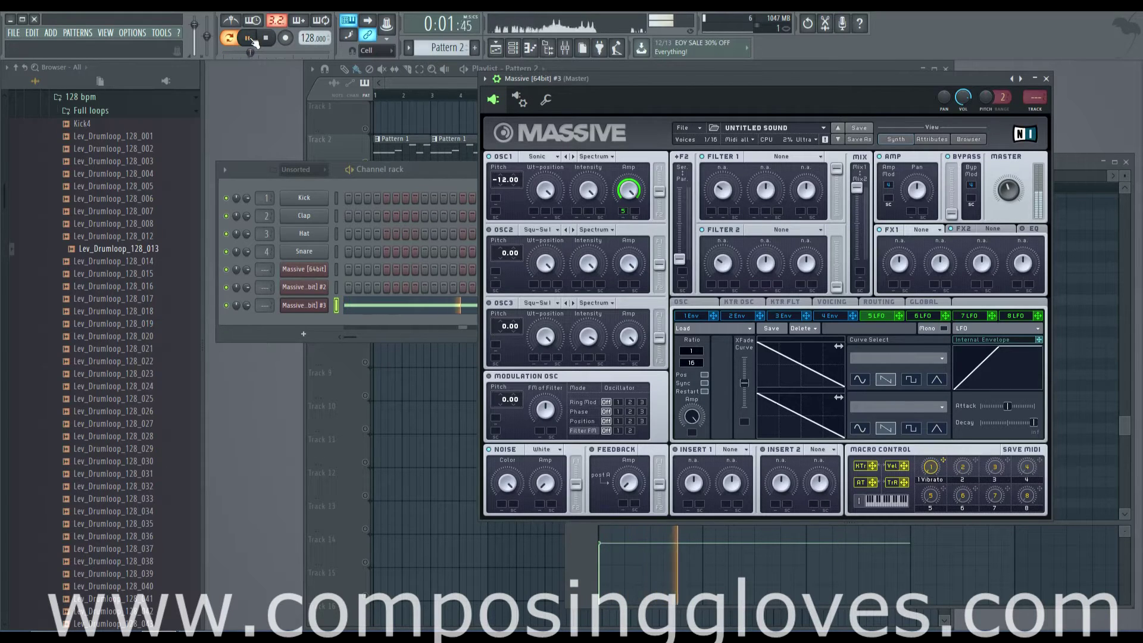
{"action": "left_click", "coordinate": [248, 39]}
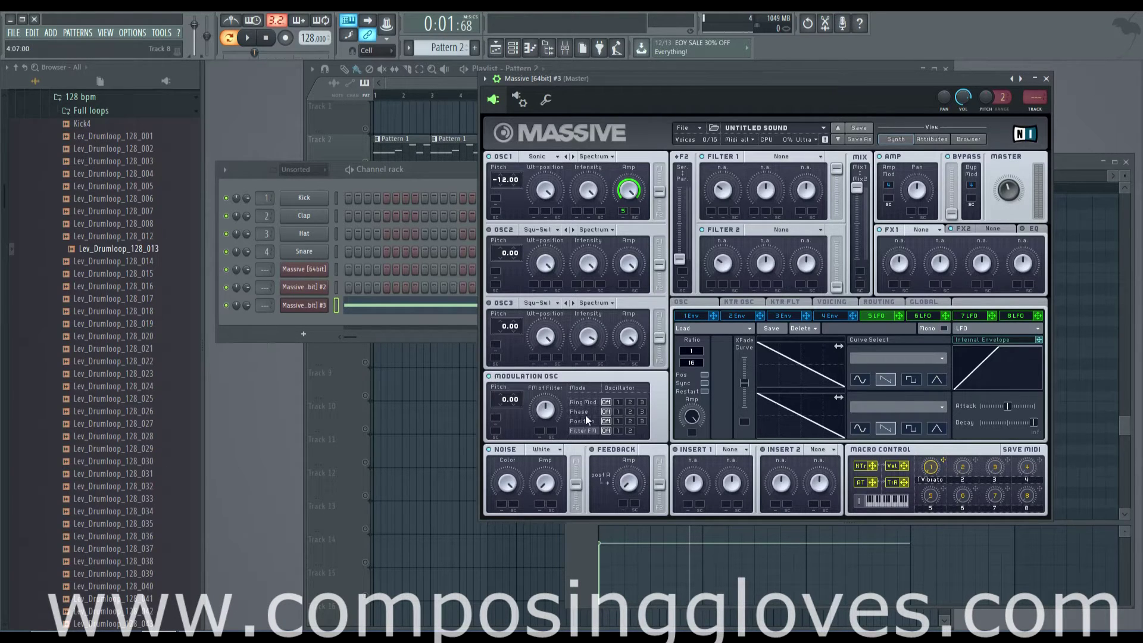
Route the modulation oscillator's phase modulation to oscillator 1 with an amount of 21 and audition the pattern from the start
{"action": "left_click", "coordinate": [617, 412]}
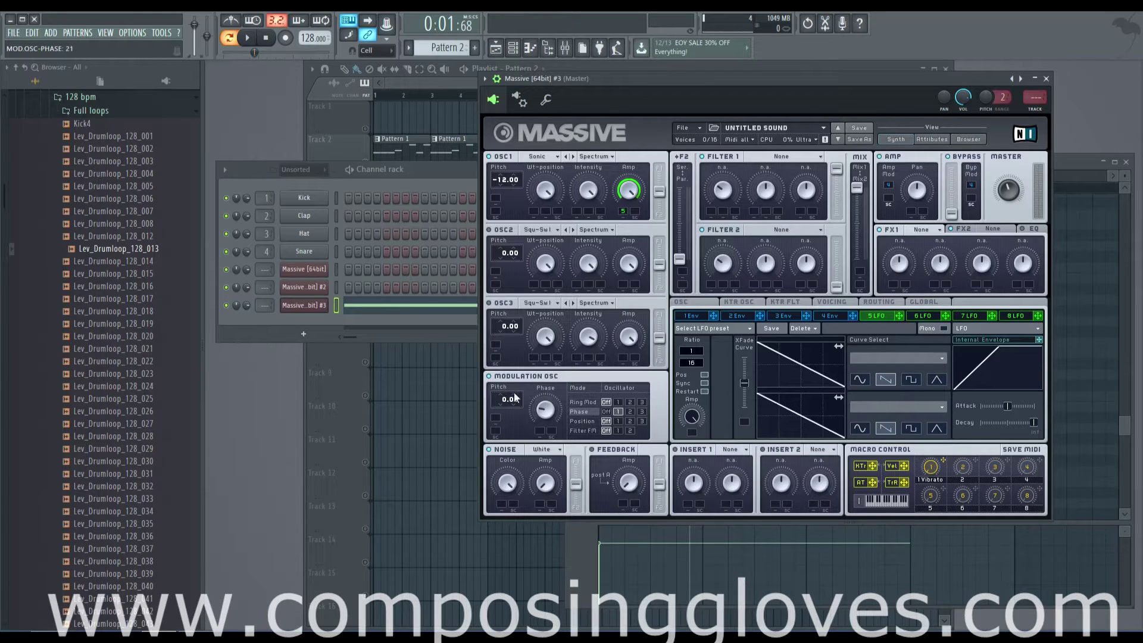
{"action": "left_click", "coordinate": [266, 38]}
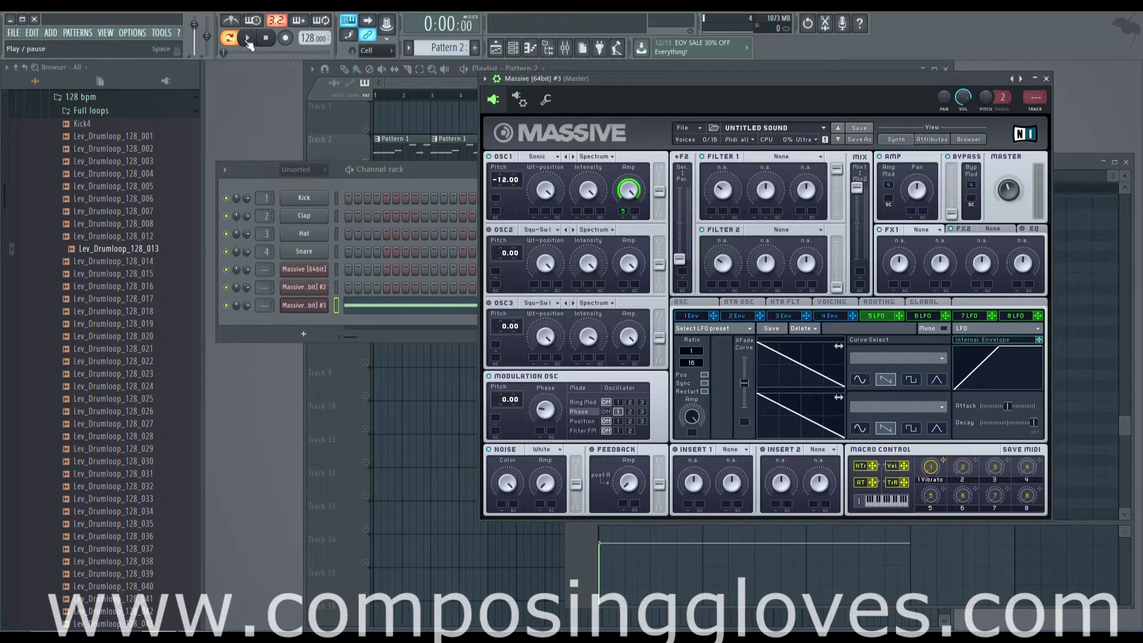
{"action": "left_click", "coordinate": [248, 39]}
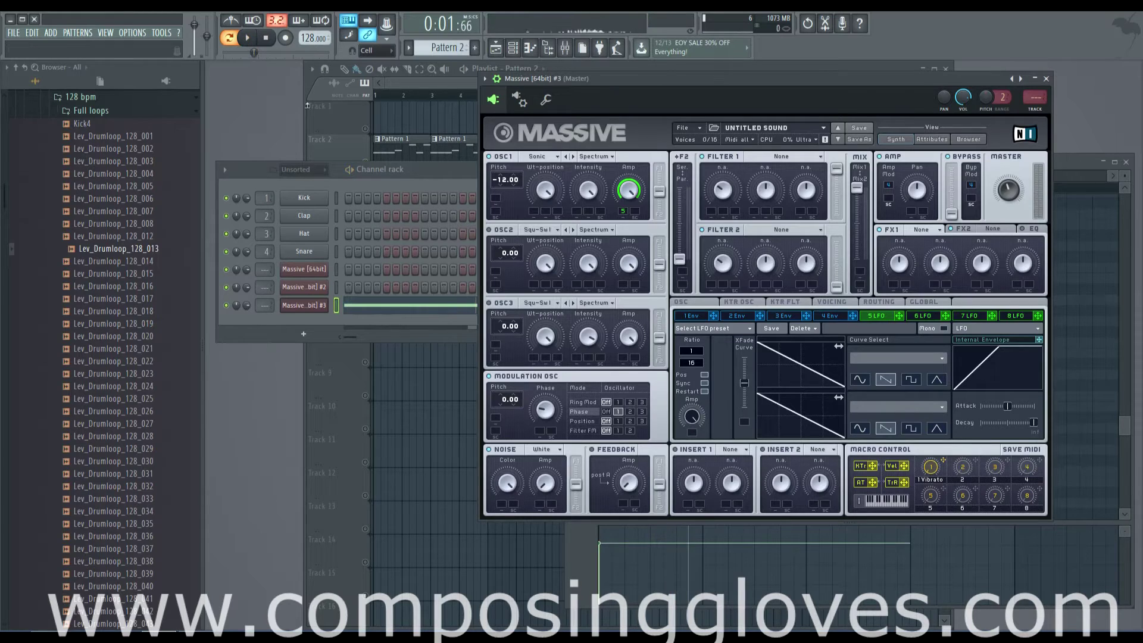
Raise the modulation oscillator's pitch to 7.00 in Massive #3 while Pattern 2 plays, then pause
{"action": "left_click", "coordinate": [502, 395]}
{"action": "left_click_drag", "start_coordinate": [502, 391], "coordinate": [502, 405]}
{"action": "left_click", "coordinate": [501, 394]}
{"action": "key", "text": "space"}
{"action": "left_click", "coordinate": [500, 394]}
{"action": "left_click", "coordinate": [500, 394]}
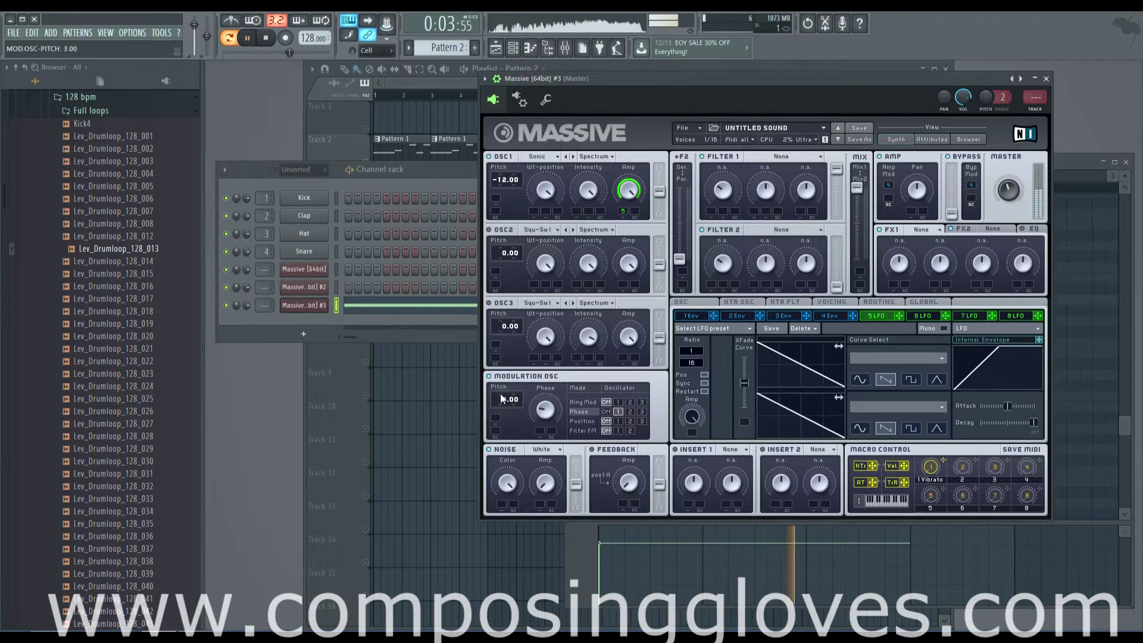
{"action": "left_click", "coordinate": [500, 396]}
{"action": "left_click", "coordinate": [502, 396]}
{"action": "scroll", "coordinate": [502, 396], "scroll_direction": "up", "scroll_amount": 3}
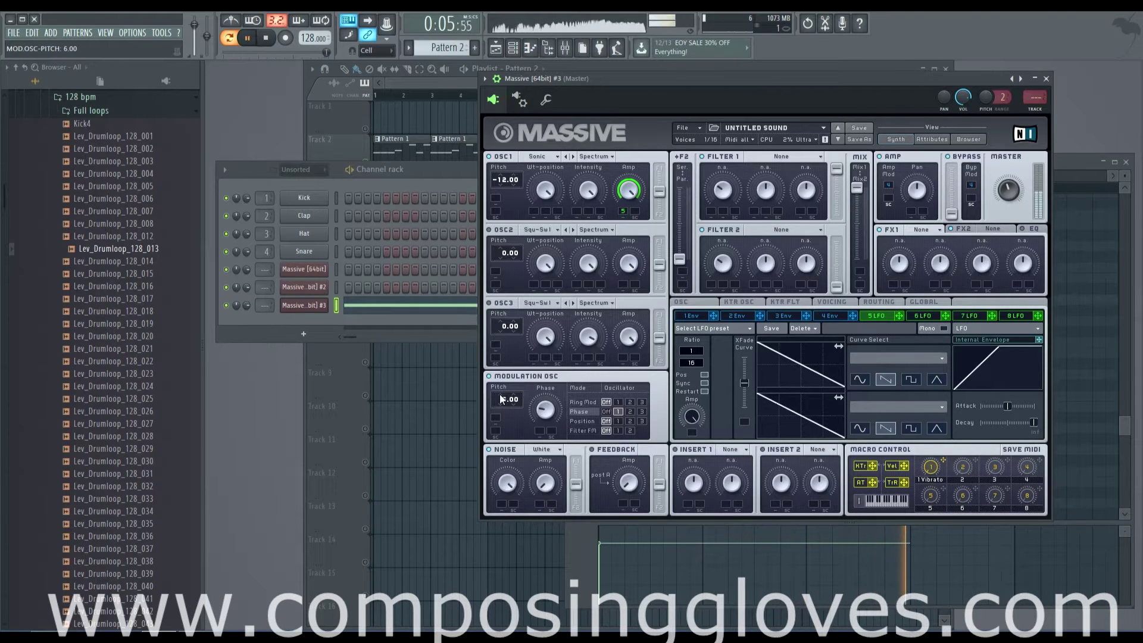
{"action": "key", "text": "space"}
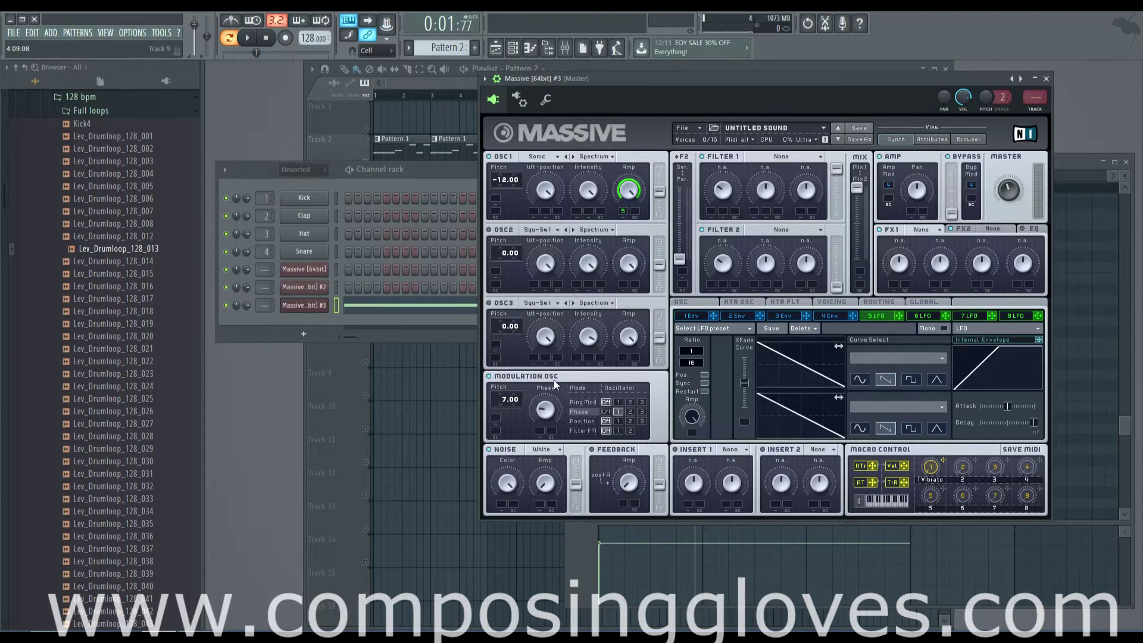
Play Pattern 2 while raising the modulation oscillator's phase amount to 56 and bringing it back down low
{"action": "key", "text": "space"}
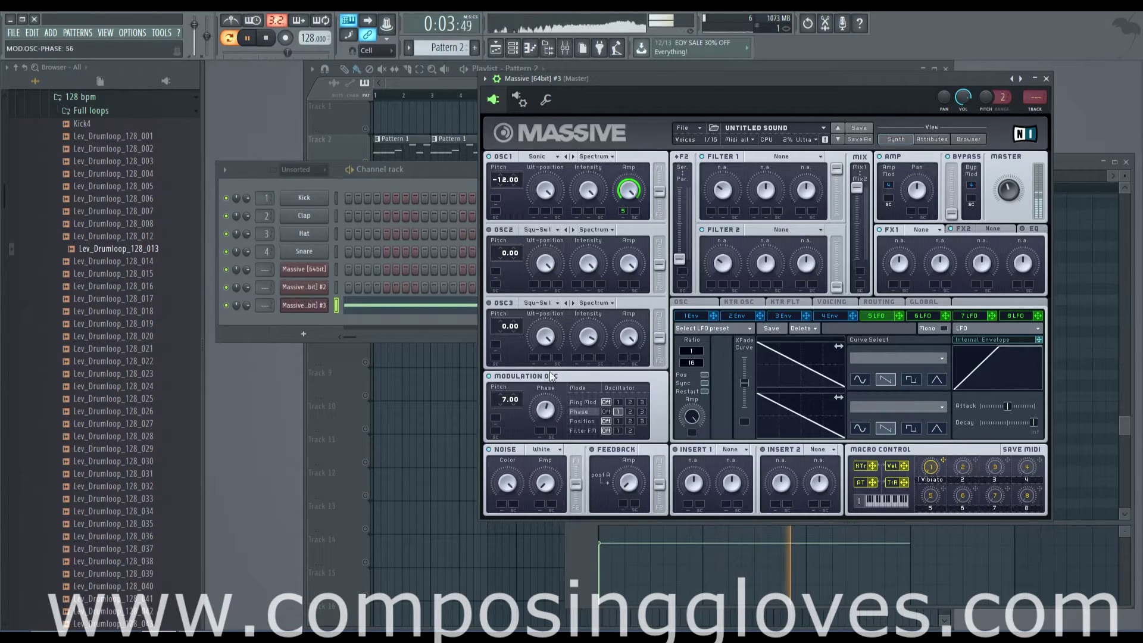
{"action": "left_click_drag", "start_coordinate": [552, 332], "coordinate": [558, 414]}
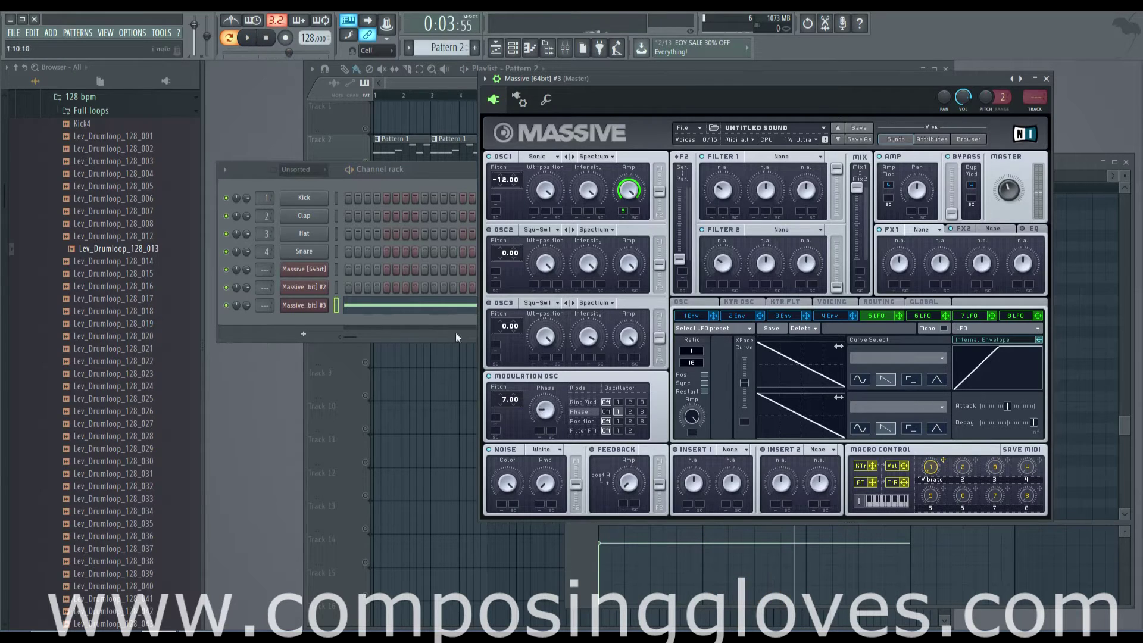
{"action": "key", "text": "space"}
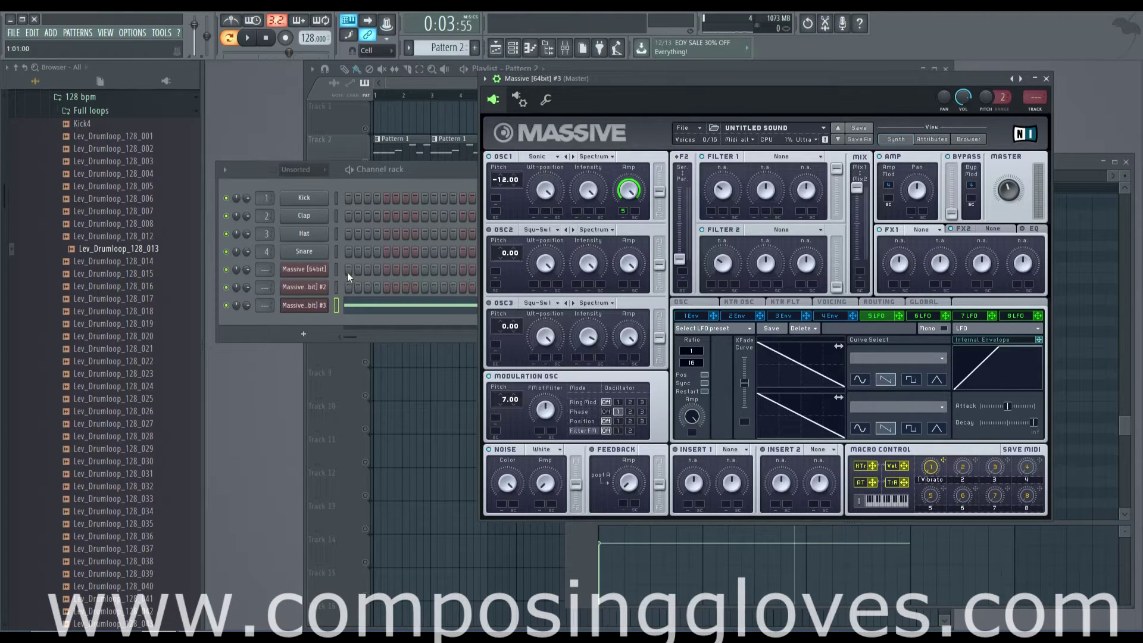
Check the modulation oscillators of the other two Massive instances, then lower the FM of Filter amount and turn Filter FM off in Massive #3
{"action": "left_click", "coordinate": [304, 270]}
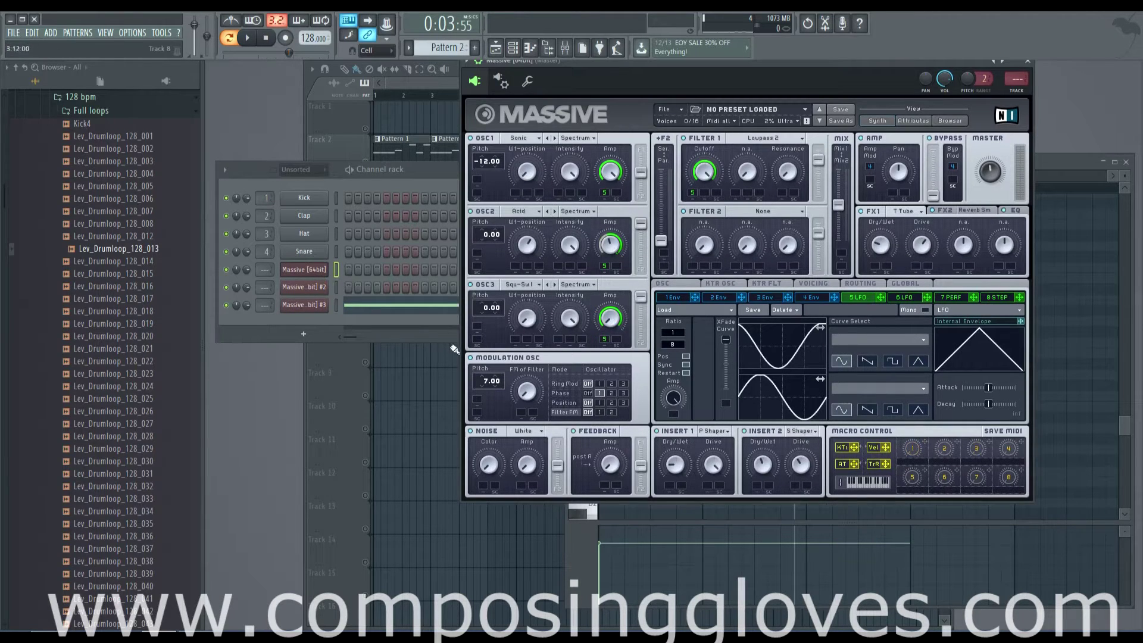
{"action": "left_click", "coordinate": [304, 287]}
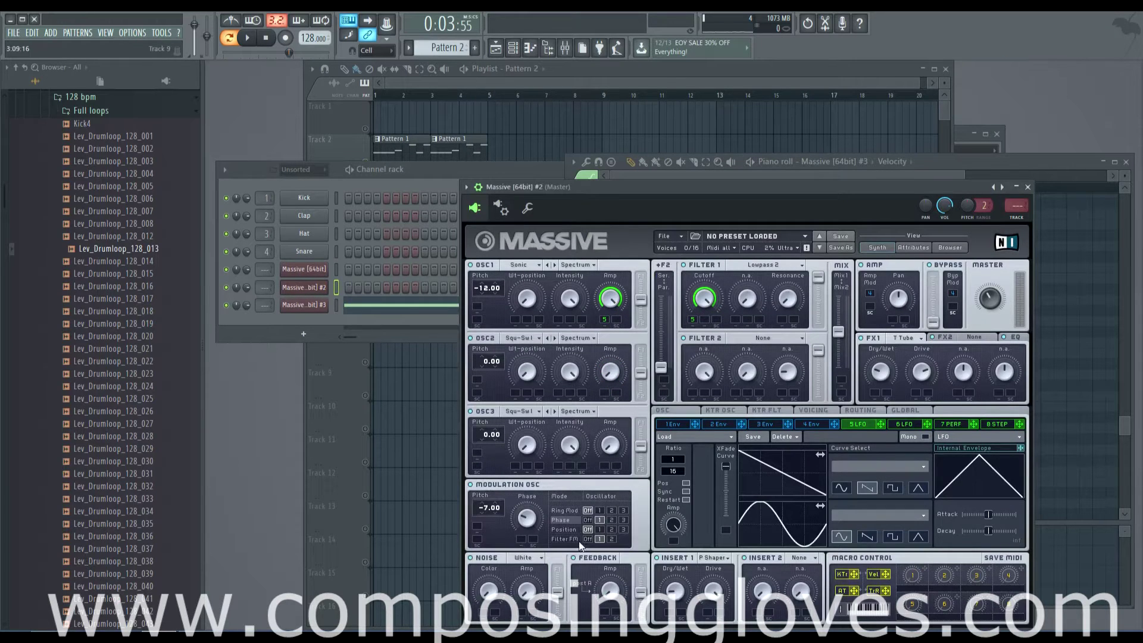
{"action": "left_click", "coordinate": [305, 305]}
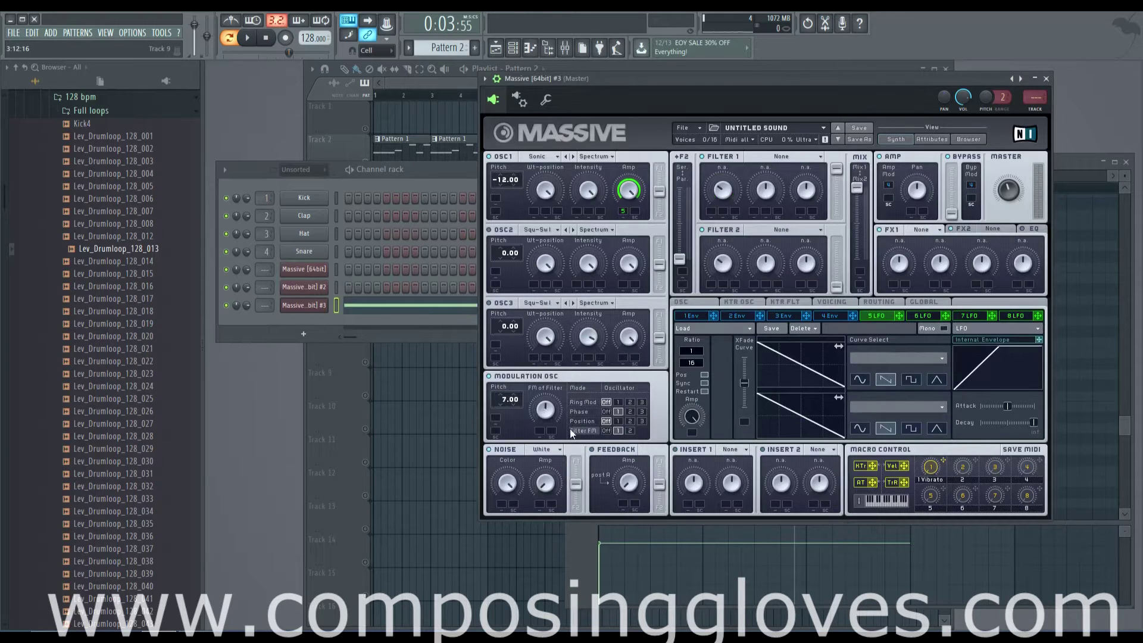
{"action": "left_click_drag", "start_coordinate": [544, 391], "coordinate": [555, 445]}
{"action": "left_click", "coordinate": [607, 432]}
Compare the modulation oscillator and filter FM settings in the first Massive and Massive #2, then return to Massive #3
{"action": "left_click", "coordinate": [304, 269]}
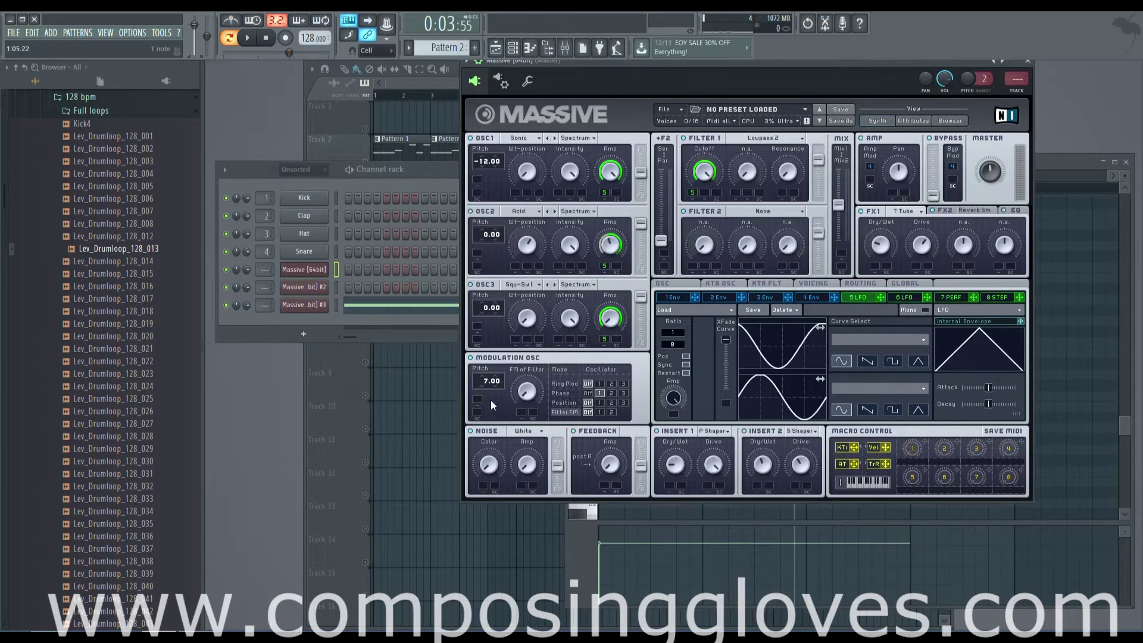
{"action": "left_click", "coordinate": [304, 287]}
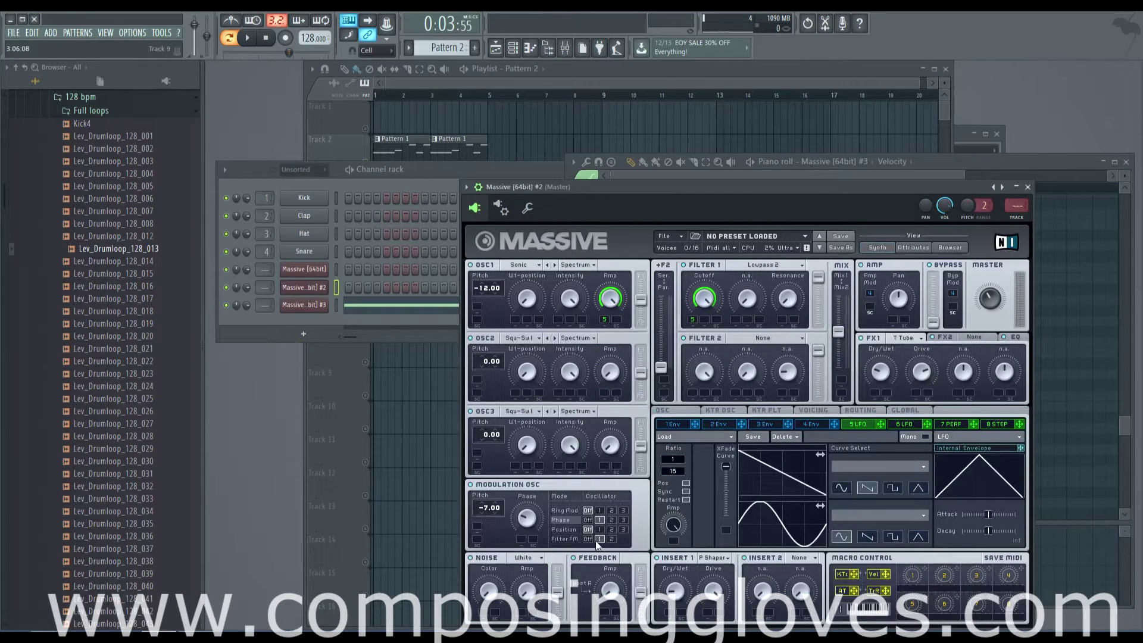
{"action": "left_click", "coordinate": [563, 538]}
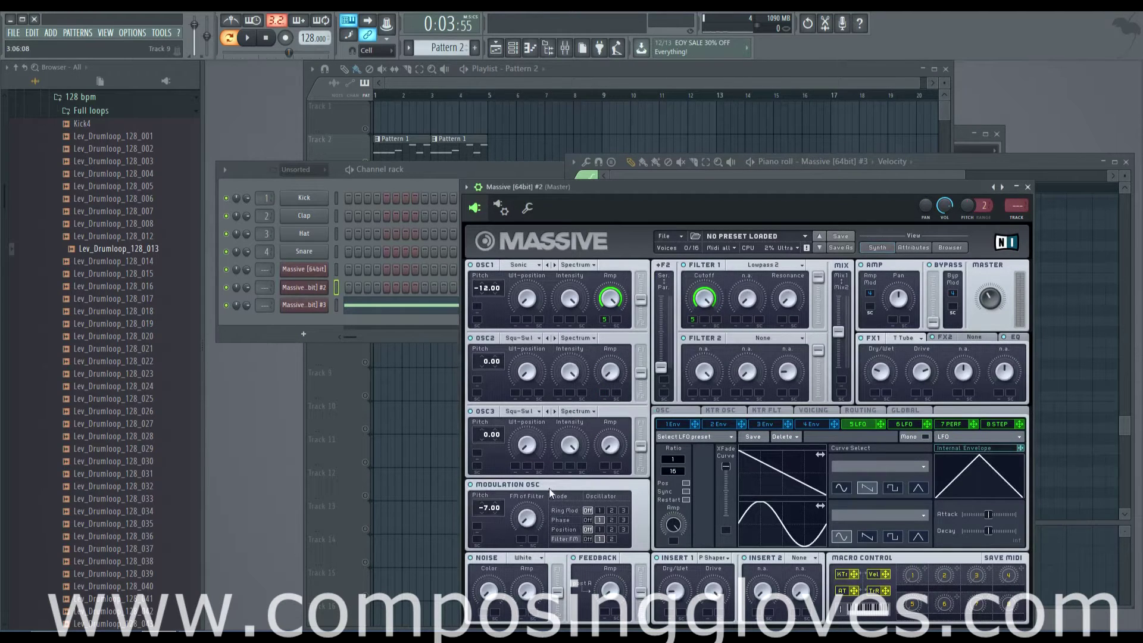
{"action": "left_click", "coordinate": [303, 305]}
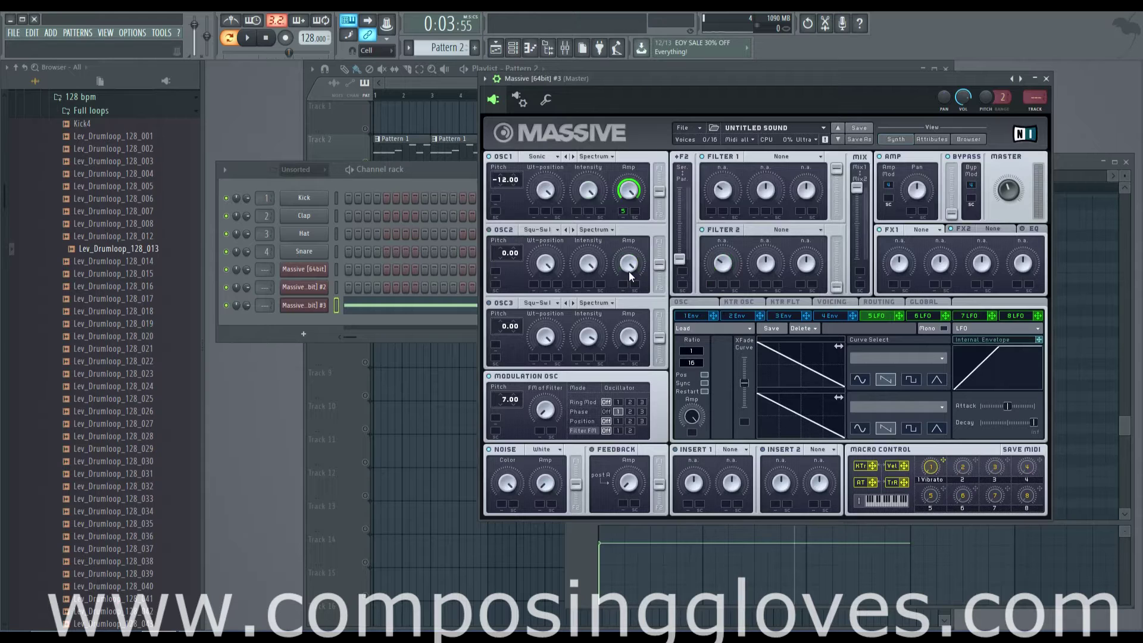
Set Filter 1 in Massive #3 to Lowpass 2 and turn down its cutoff and resonance
{"action": "left_click", "coordinate": [788, 157]}
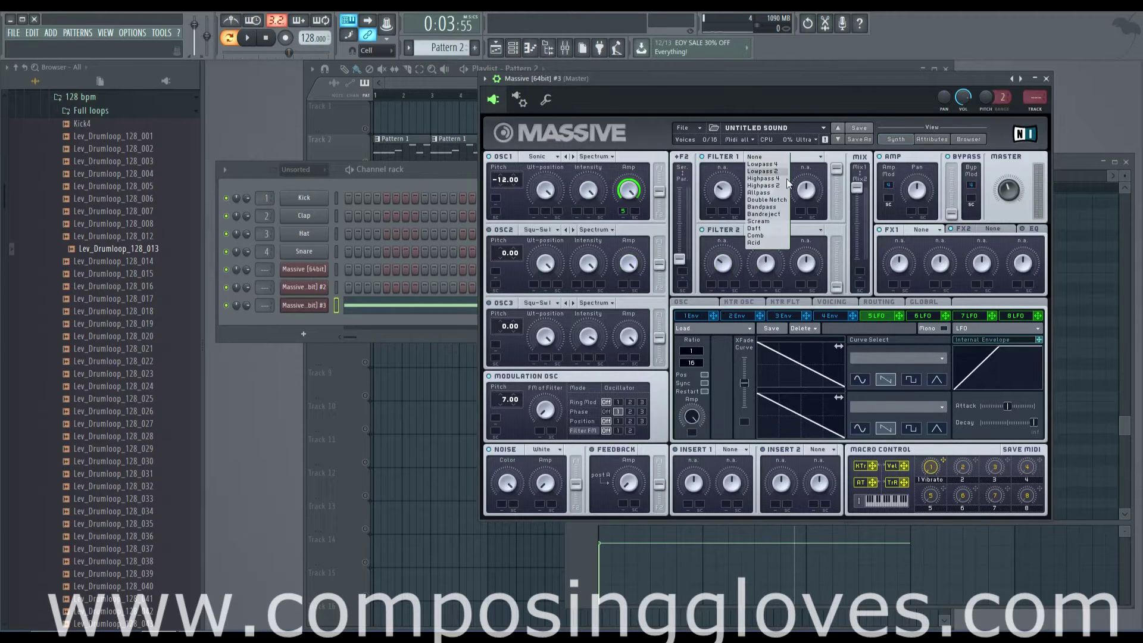
{"action": "left_click", "coordinate": [781, 171]}
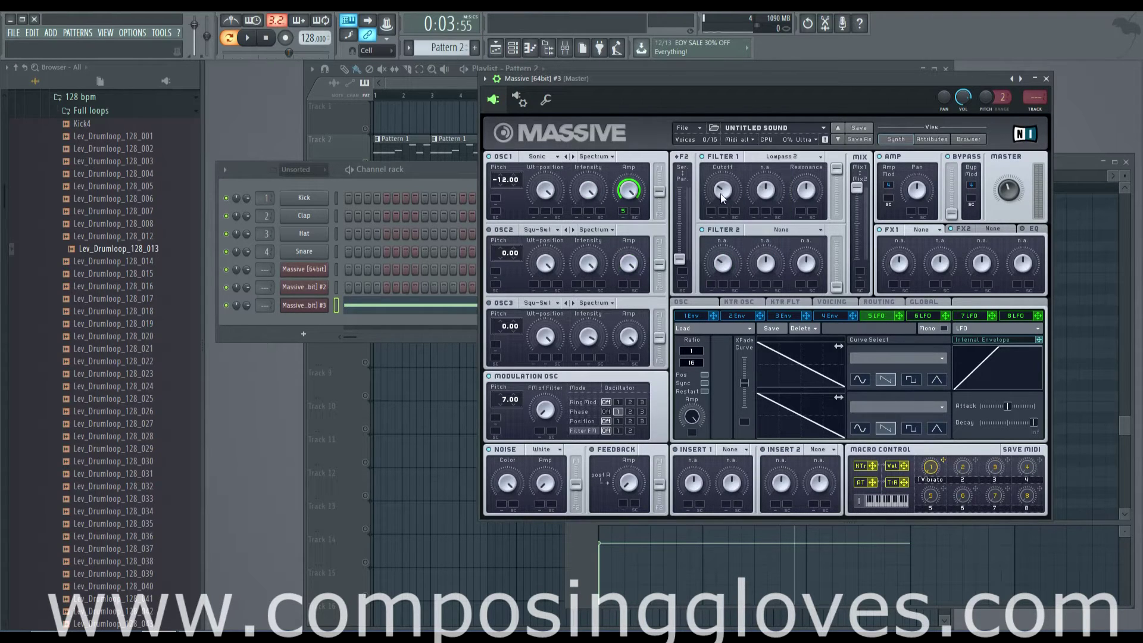
{"action": "left_click", "coordinate": [764, 156]}
{"action": "left_click", "coordinate": [764, 171]}
{"action": "left_click_drag", "start_coordinate": [720, 194], "coordinate": [720, 245]}
{"action": "left_click_drag", "start_coordinate": [808, 192], "coordinate": [816, 251]}
Assign LFO 5 to modulate the Filter 1 cutoff and play test notes to hear it
{"action": "left_click_drag", "start_coordinate": [900, 316], "coordinate": [721, 248]}
{"action": "key", "text": "w"}
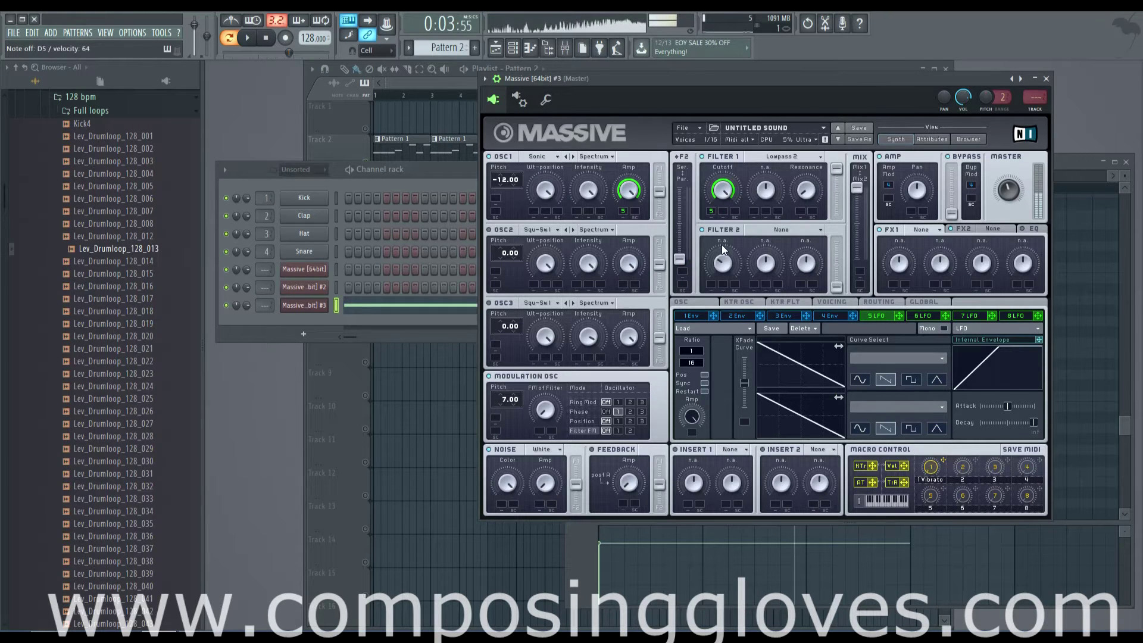
{"action": "key", "text": "z"}
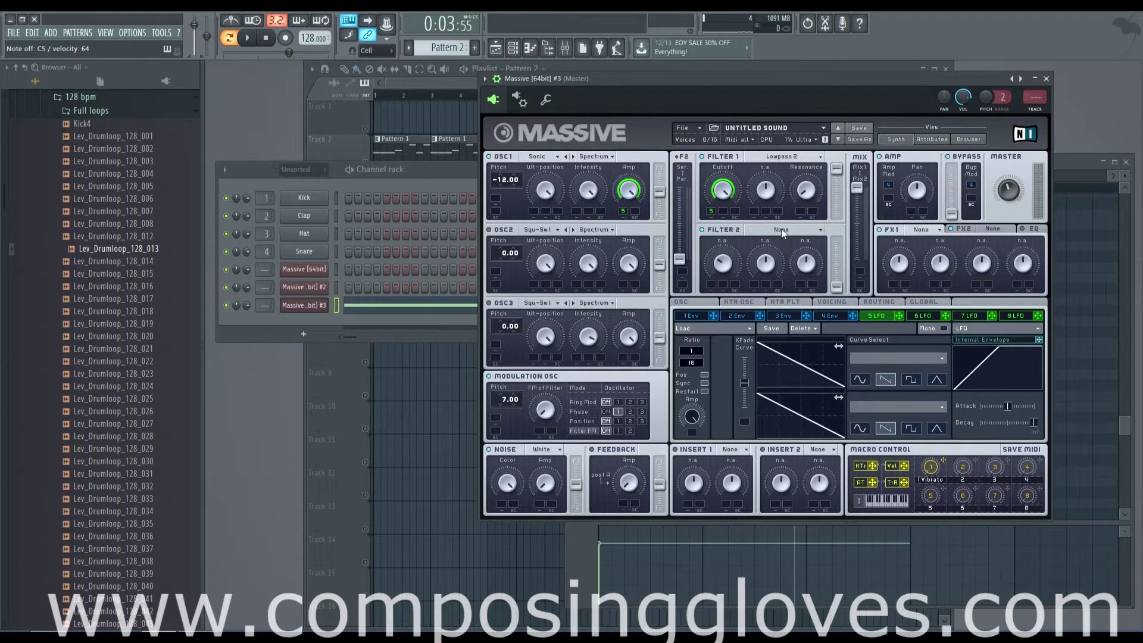
Load Tele Tube into FX1 and adjust its drive while playing test notes
{"action": "left_click", "coordinate": [940, 230]}
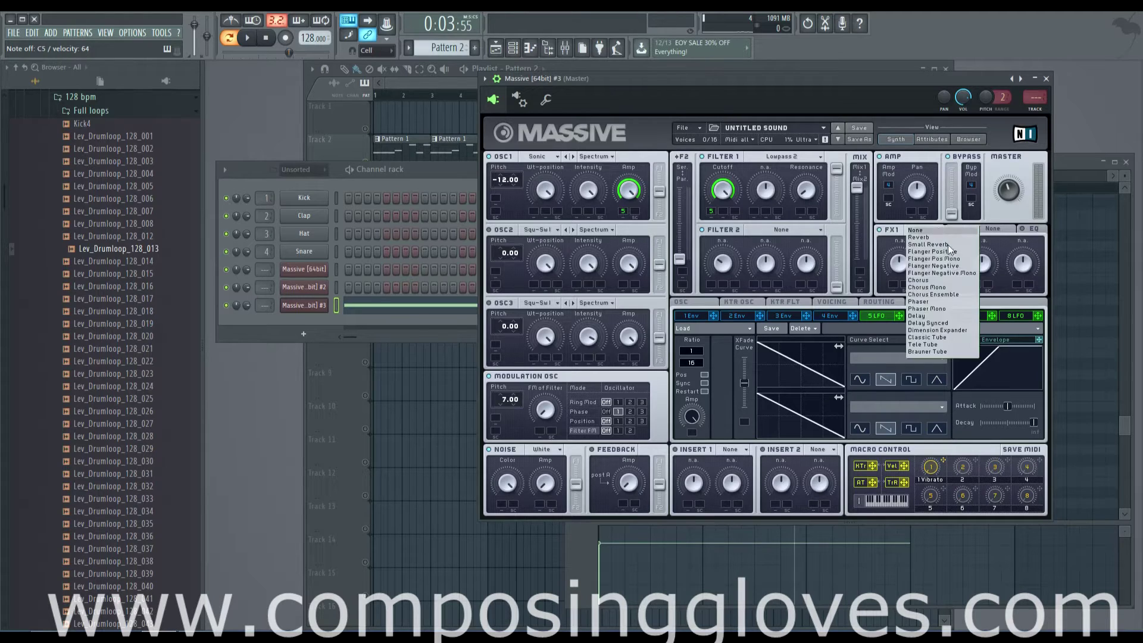
{"action": "left_click", "coordinate": [956, 345]}
{"action": "key", "text": "q"}
{"action": "mouse_move", "coordinate": [940, 265]}
{"action": "left_mouse_down"}
{"action": "mouse_move", "coordinate": [942, 244]}
{"action": "mouse_move", "coordinate": [934, 269]}
{"action": "left_mouse_up"}
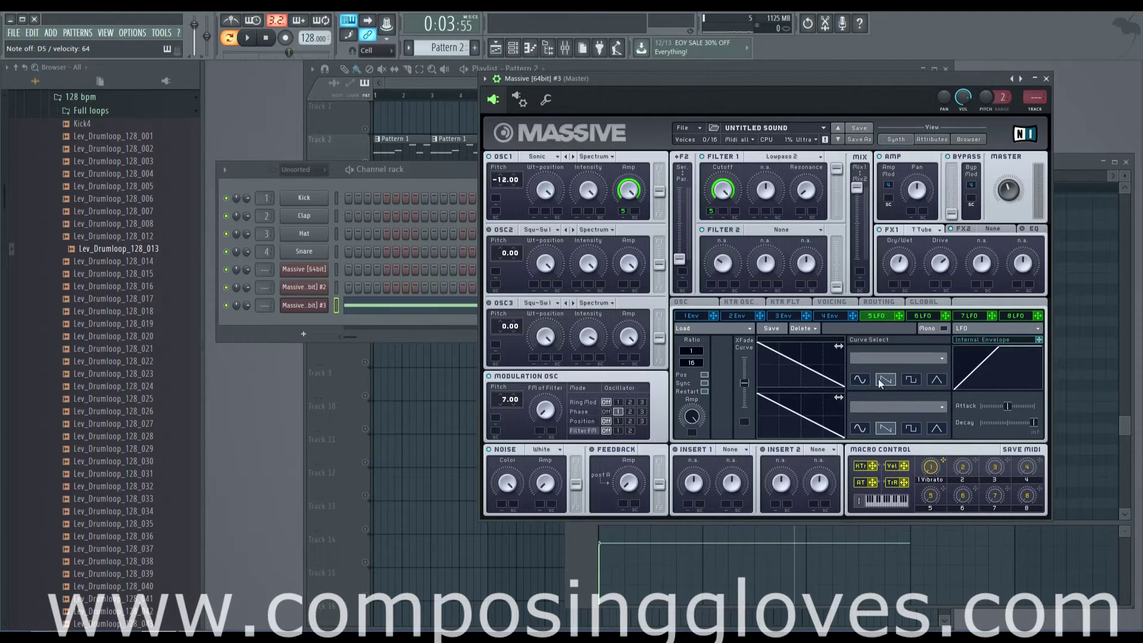
Change LFO 5's upper curve to a sine wave and shift its phase so that it starts at the peak
{"action": "left_click", "coordinate": [861, 379]}
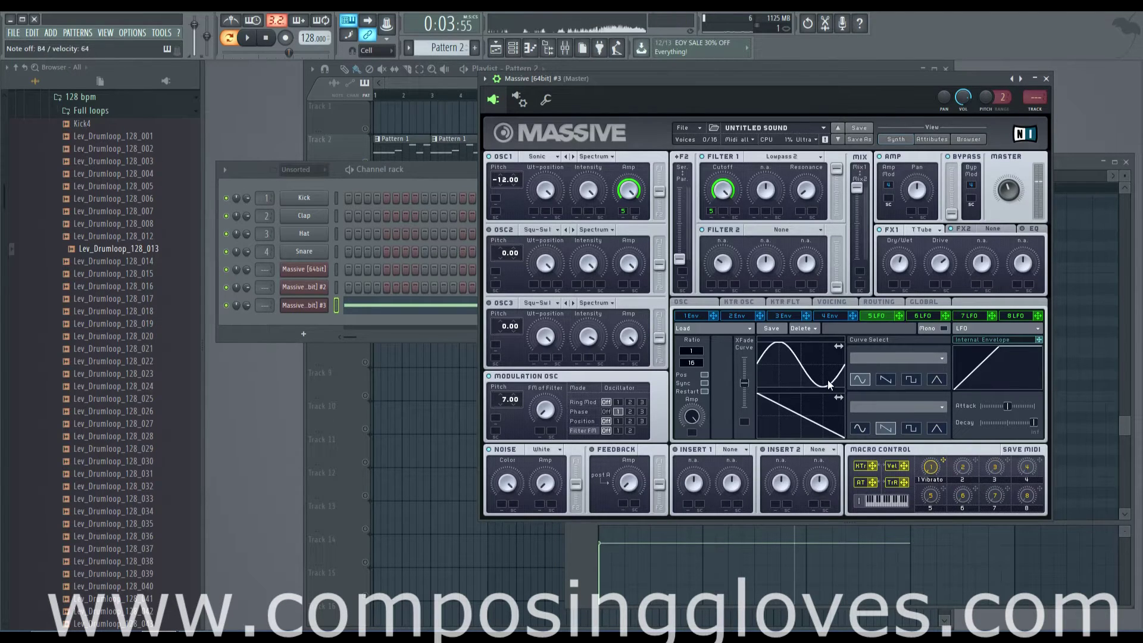
{"action": "left_click_drag", "start_coordinate": [827, 380], "coordinate": [789, 375]}
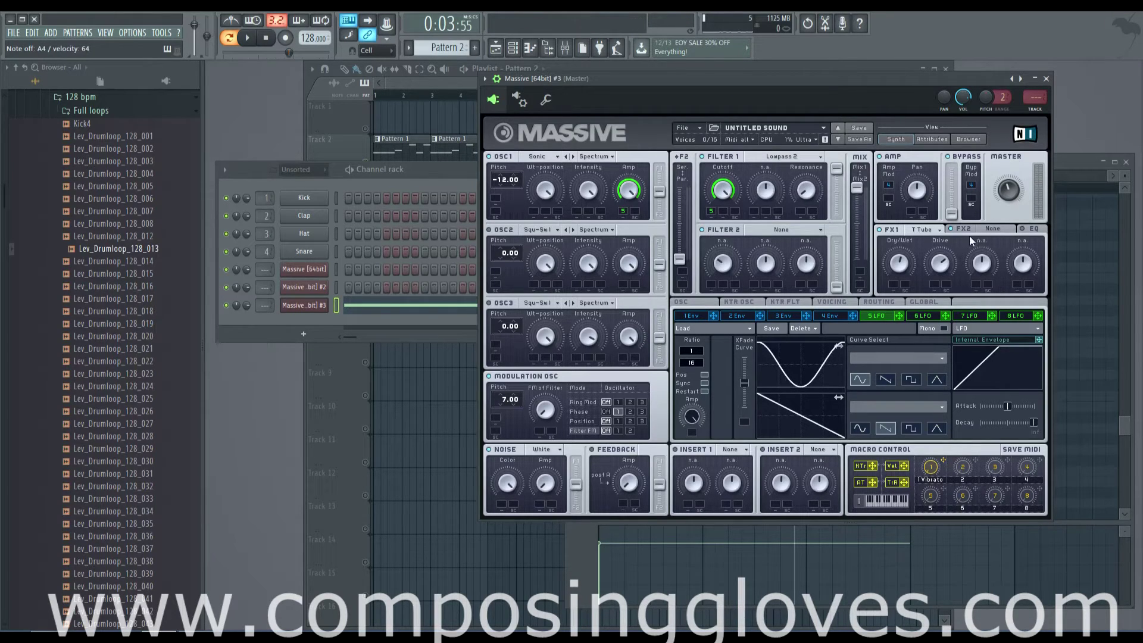
Load Small Reverb into FX2, lower its dry/wet amount, and audition the result with Pattern 2
{"action": "left_click", "coordinate": [988, 231]}
{"action": "left_click", "coordinate": [996, 231]}
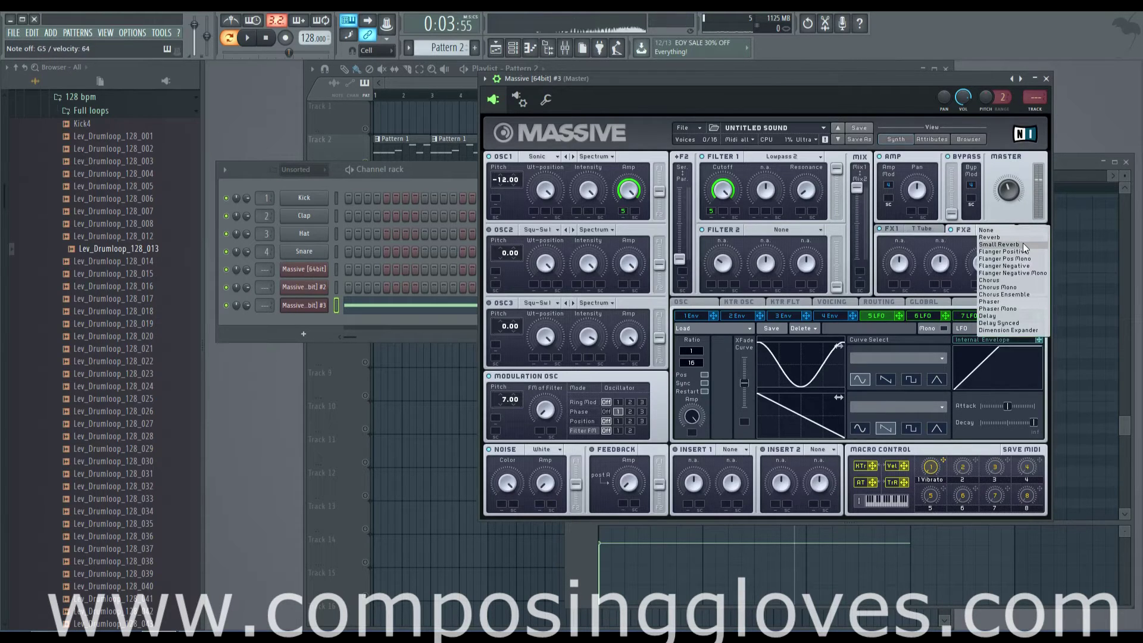
{"action": "left_click", "coordinate": [1023, 244]}
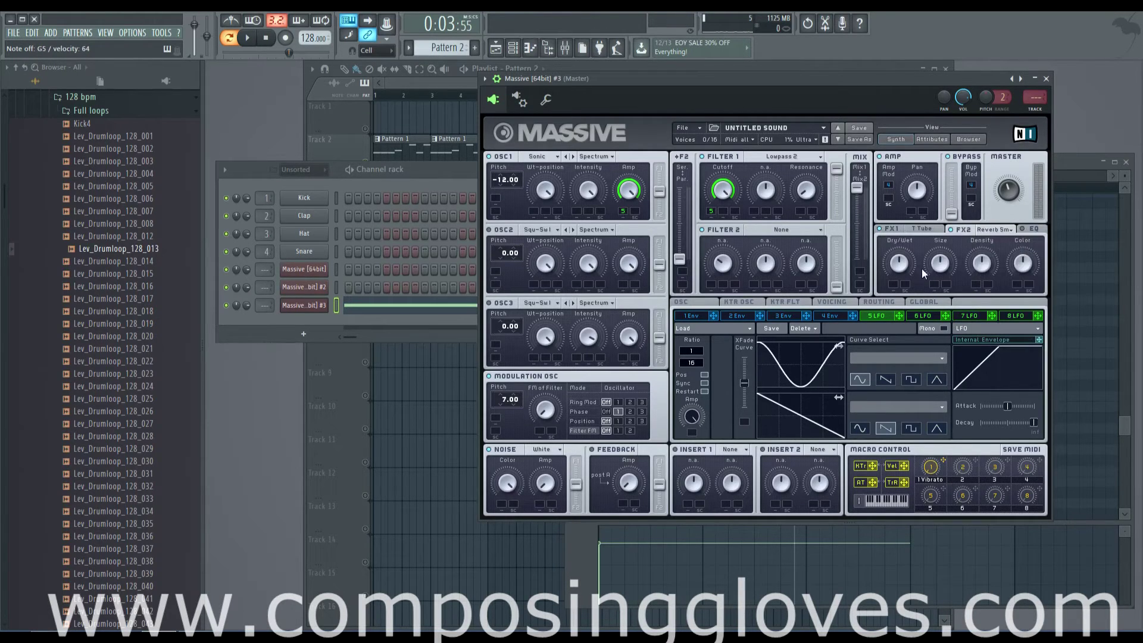
{"action": "mouse_move", "coordinate": [900, 262]}
{"action": "left_mouse_down"}
{"action": "mouse_move", "coordinate": [898, 296]}
{"action": "mouse_move", "coordinate": [896, 270]}
{"action": "left_mouse_up"}
{"action": "left_click", "coordinate": [248, 42]}
{"action": "left_click", "coordinate": [246, 39]}
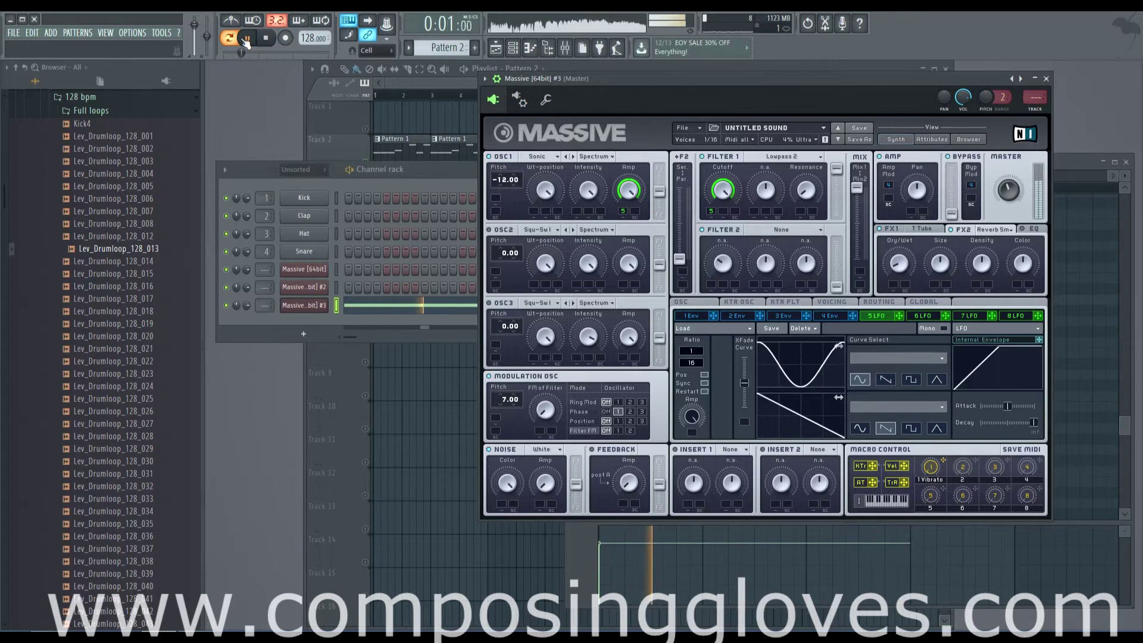
{"action": "left_click", "coordinate": [247, 39]}
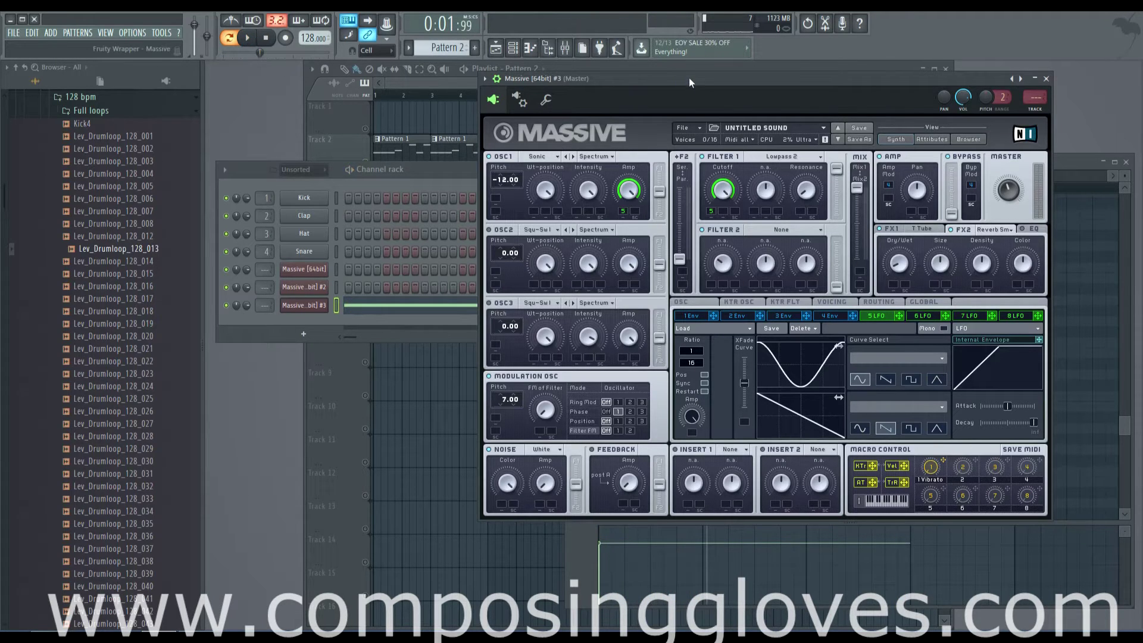
Compare the settings with Massive #2, then return to the Massive #3 window
{"action": "mouse_move", "coordinate": [688, 78]}
{"action": "left_mouse_down"}
{"action": "mouse_move", "coordinate": [679, 69]}
{"action": "mouse_move", "coordinate": [675, 86]}
{"action": "left_mouse_up"}
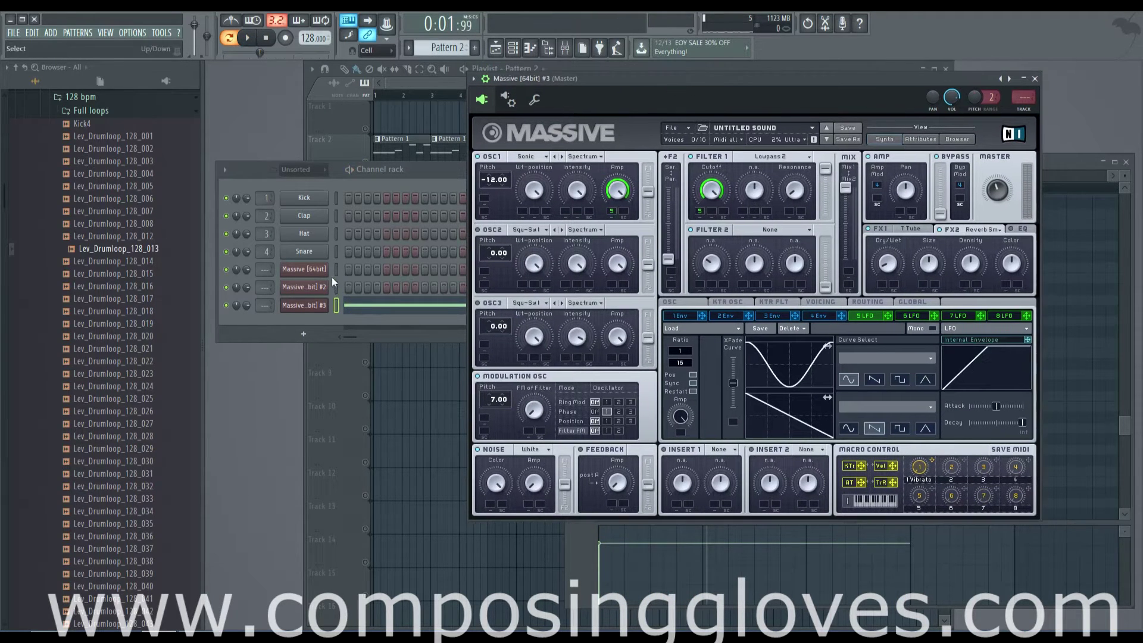
{"action": "left_click", "coordinate": [305, 287]}
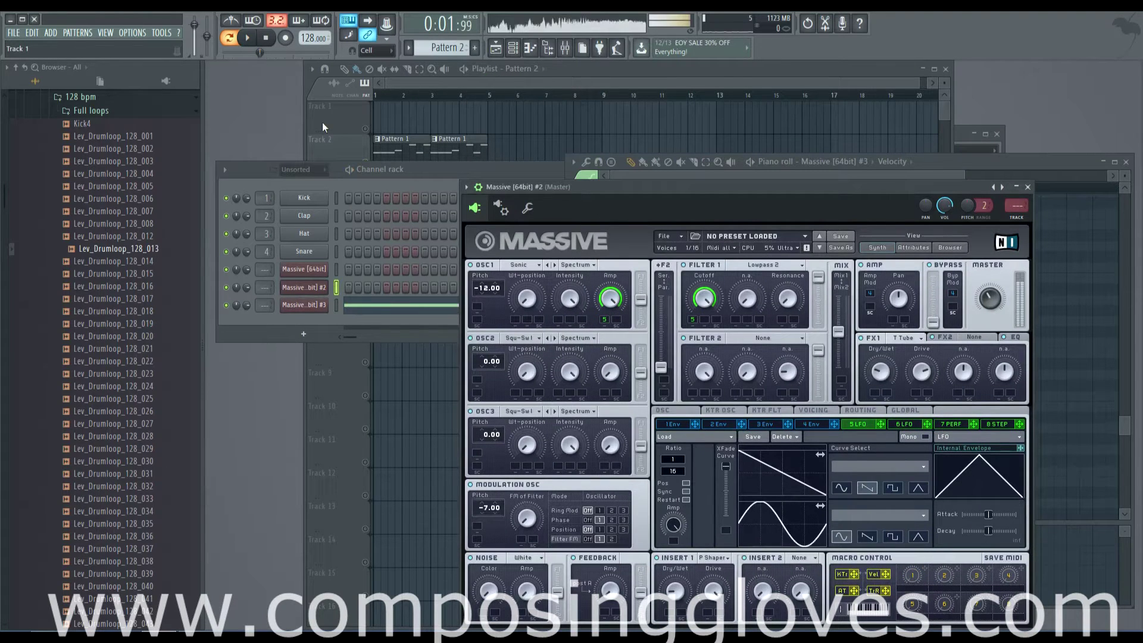
{"action": "left_click", "coordinate": [317, 305]}
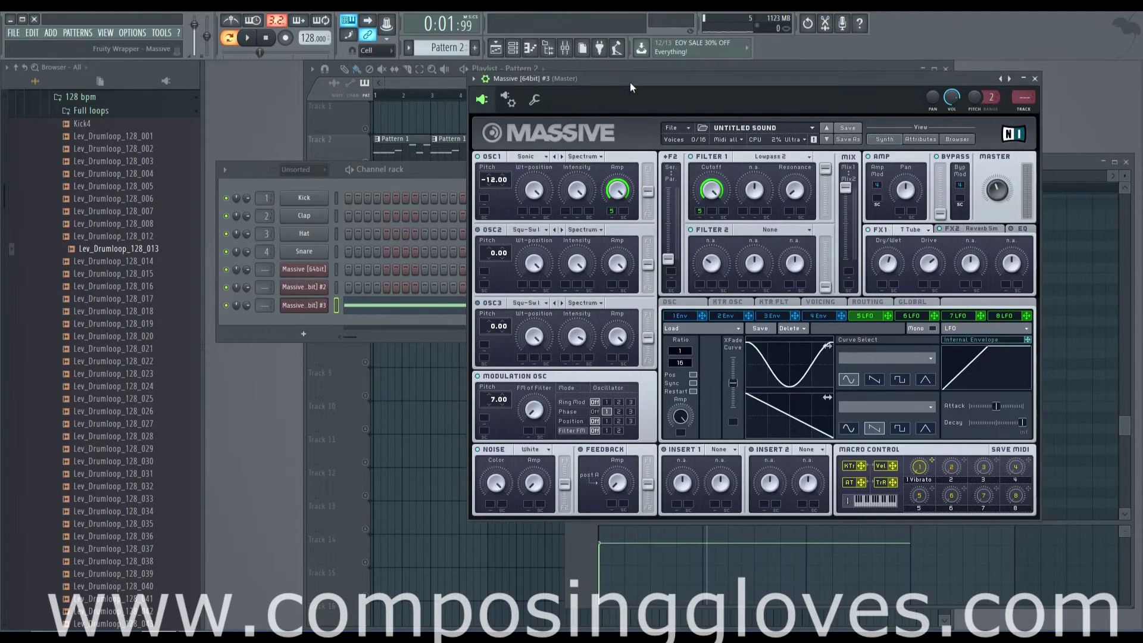
{"action": "left_click_drag", "start_coordinate": [630, 79], "coordinate": [609, 78]}
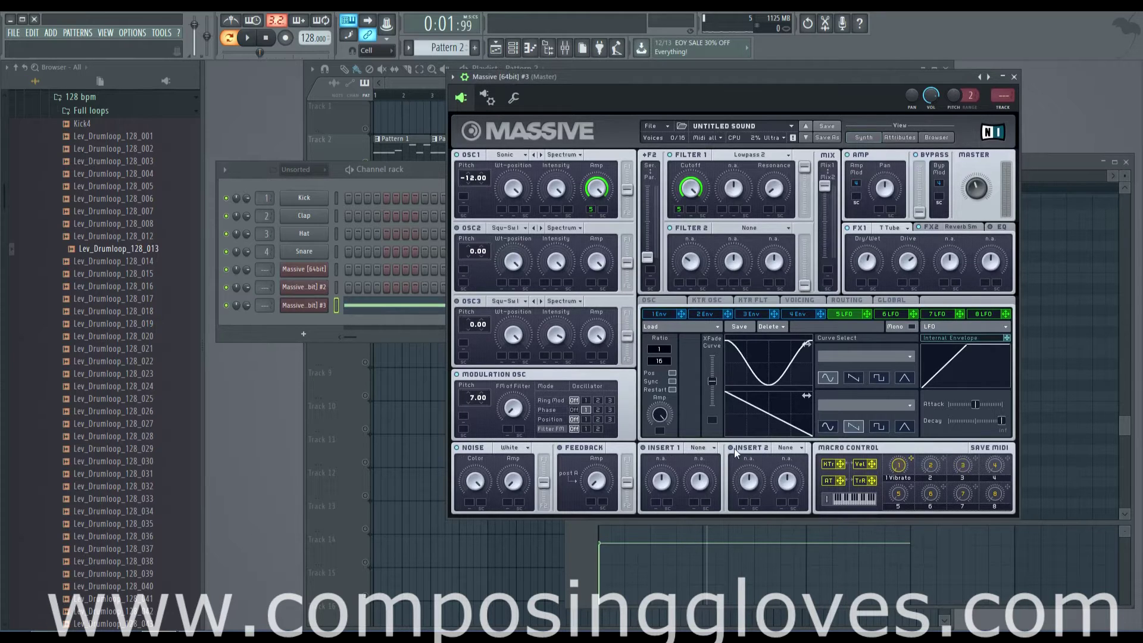
Set Insert 2 to the P Shaper and Insert 1 to the S Shaper in Massive #3
{"action": "left_click", "coordinate": [784, 449]}
{"action": "left_click", "coordinate": [821, 500]}
{"action": "left_click", "coordinate": [705, 448]}
{"action": "left_click", "coordinate": [729, 490]}
Adjust Insert 1's dry/wet, check the first Massive's insert settings, and raise Insert 1's drive to maximum in Massive #3
{"action": "left_click_drag", "start_coordinate": [667, 488], "coordinate": [666, 481]}
{"action": "left_click_drag", "start_coordinate": [667, 485], "coordinate": [670, 474]}
{"action": "left_click", "coordinate": [788, 481]}
{"action": "left_click", "coordinate": [304, 270]}
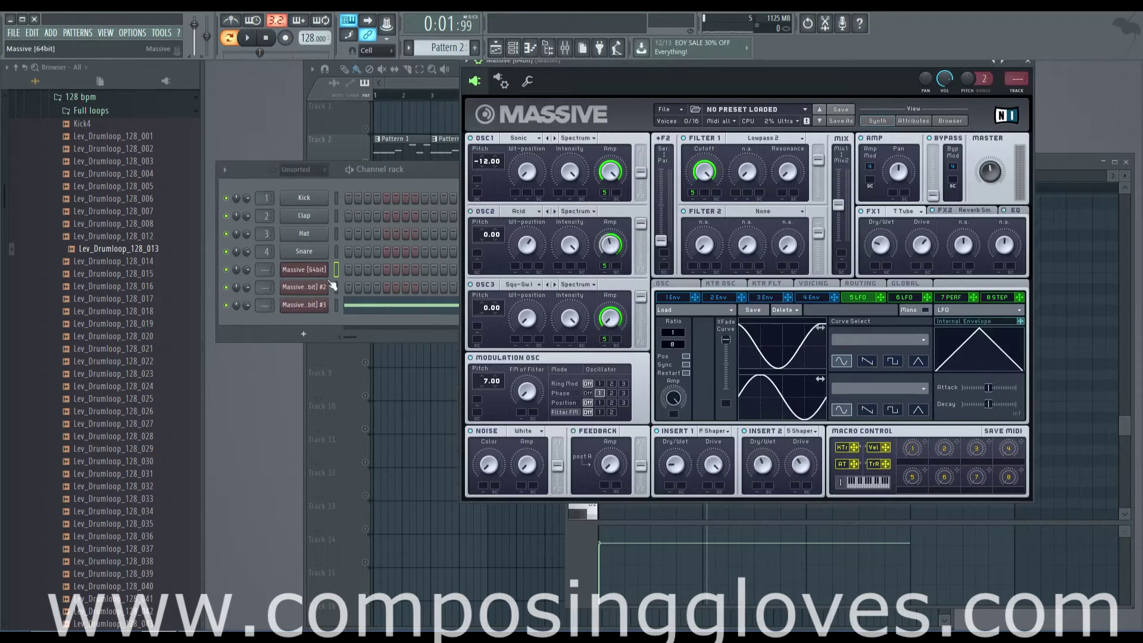
{"action": "left_click", "coordinate": [304, 305]}
{"action": "left_click_drag", "start_coordinate": [700, 481], "coordinate": [696, 361]}
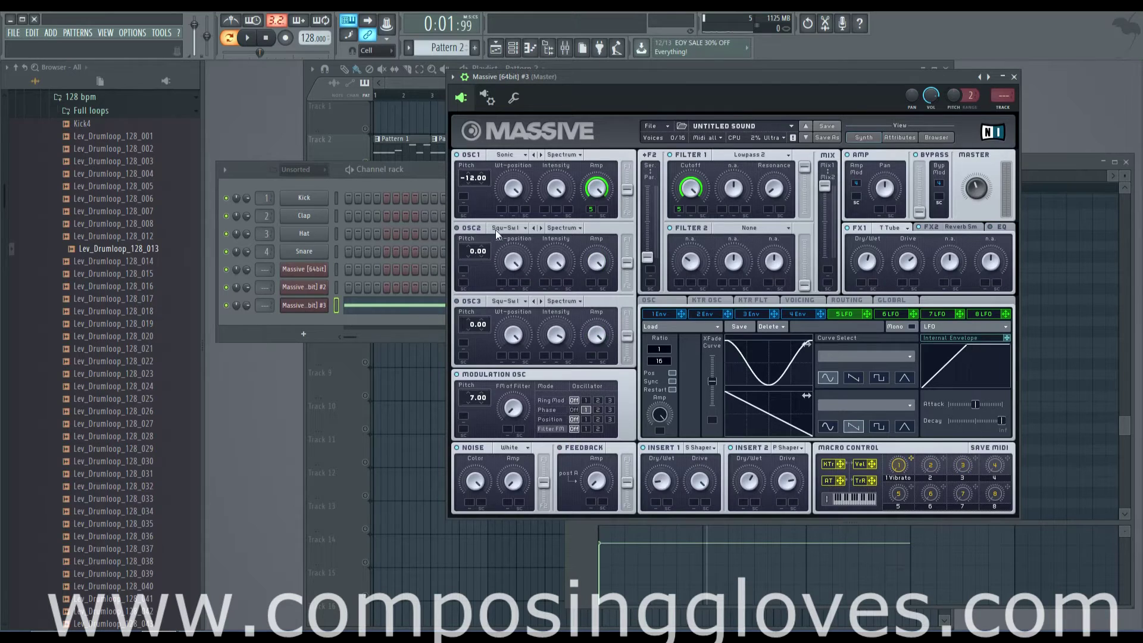
Play Pattern 2 while fine-tuning Insert 2's drive and dry/wet and Insert 1's dry/wet, and pause playback
{"action": "key", "text": "space"}
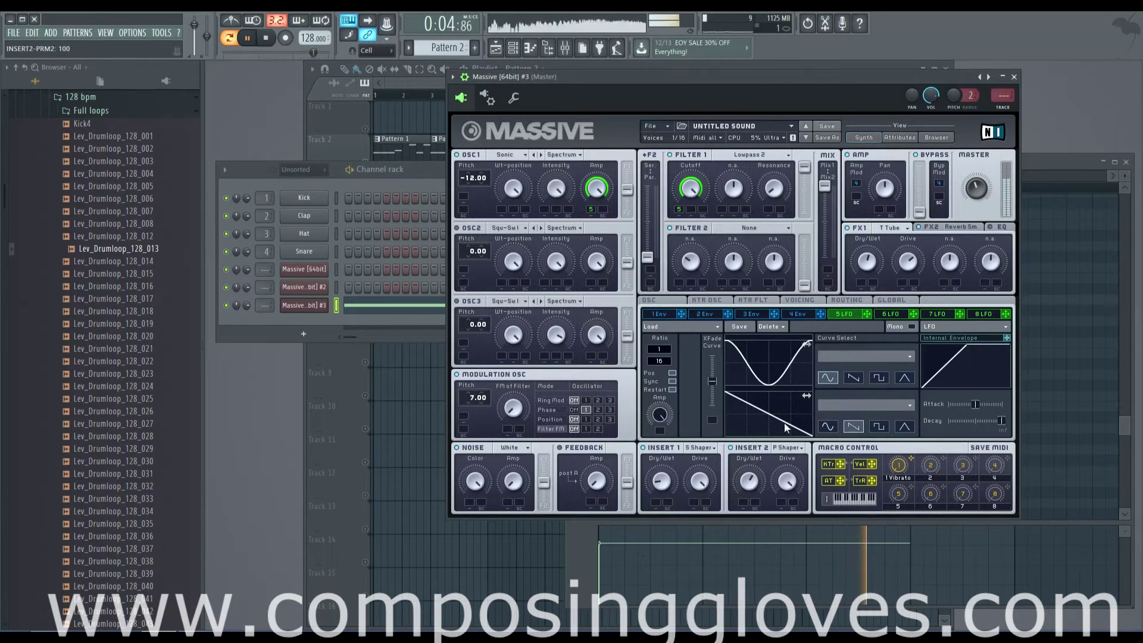
{"action": "left_click_drag", "start_coordinate": [787, 481], "coordinate": [749, 496]}
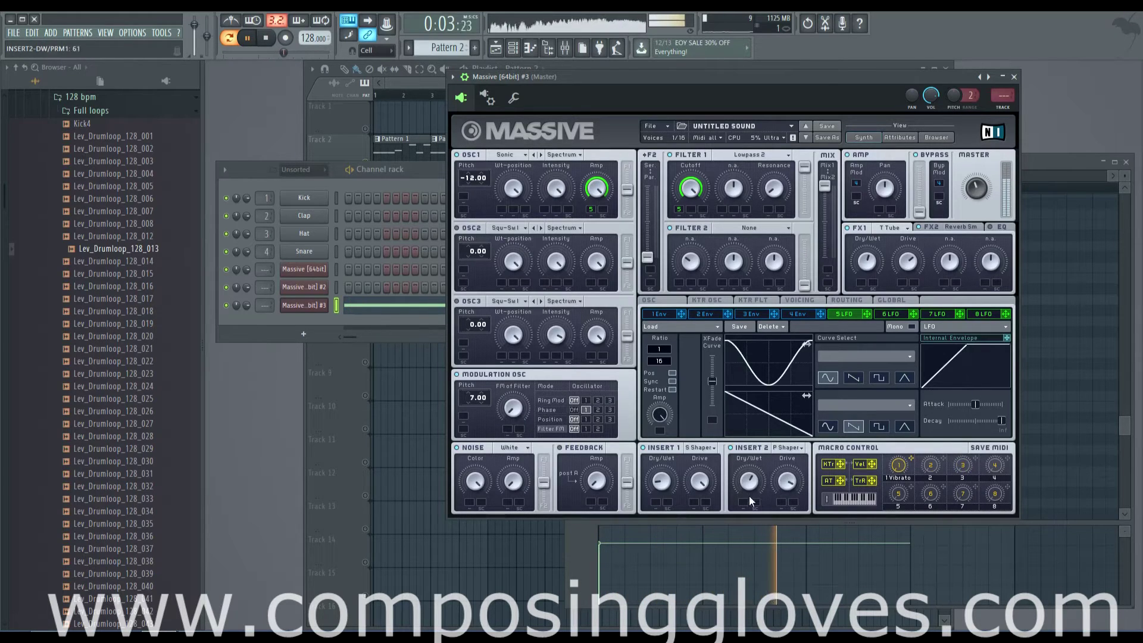
{"action": "mouse_move", "coordinate": [669, 489]}
{"action": "left_mouse_down"}
{"action": "mouse_move", "coordinate": [667, 470]}
{"action": "mouse_move", "coordinate": [666, 481]}
{"action": "left_mouse_up"}
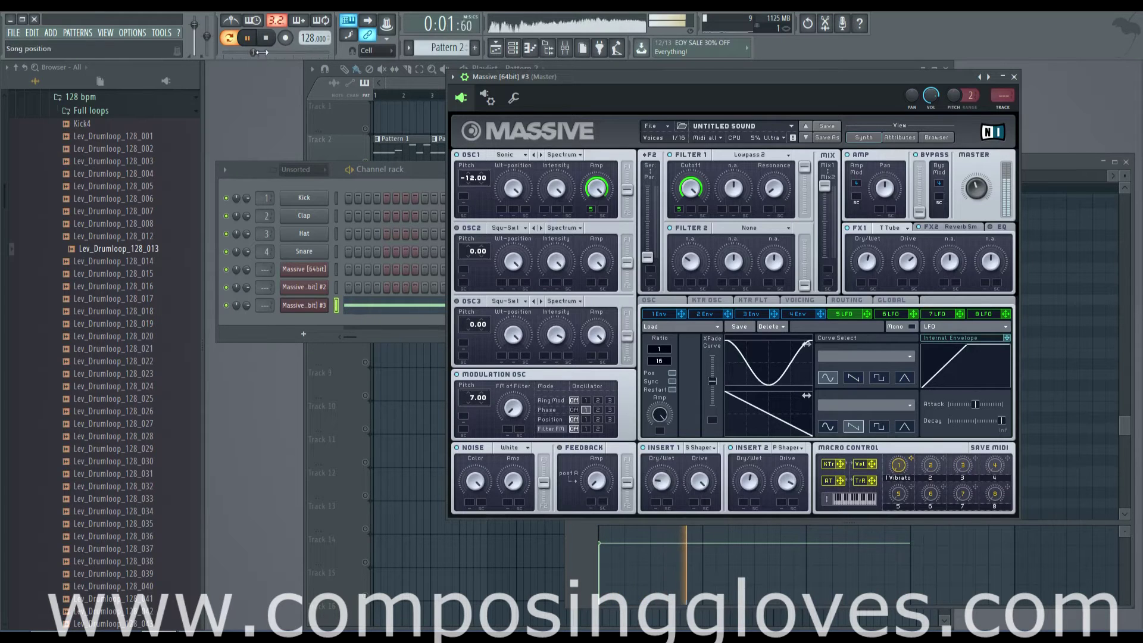
{"action": "left_click", "coordinate": [248, 38]}
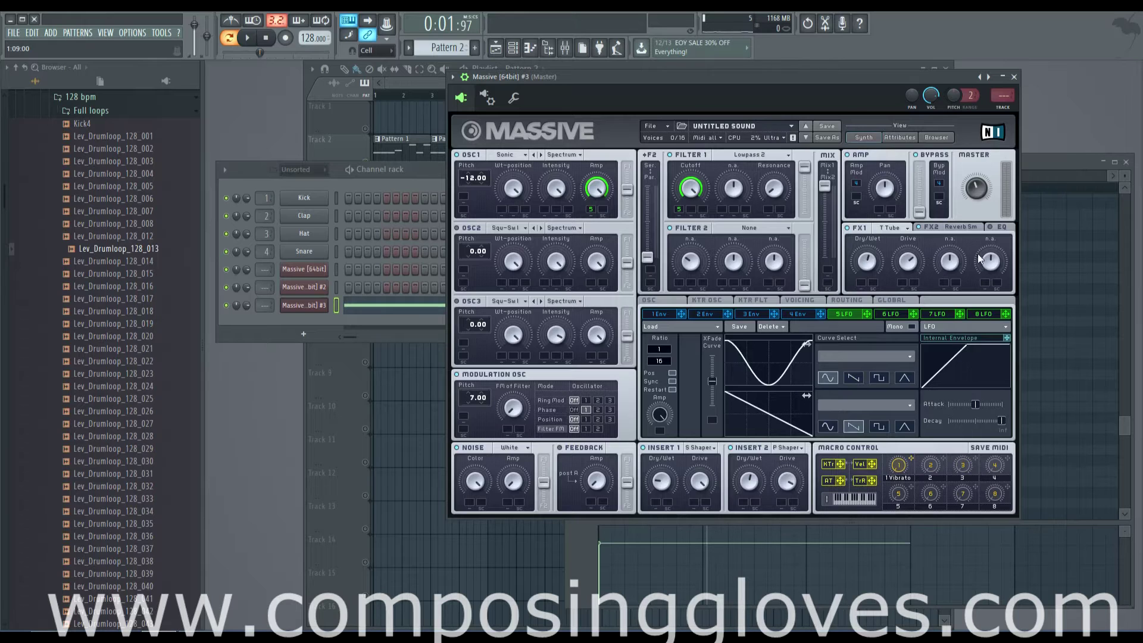
Raise the EQ's low shelf, frequency and high shelf, fine-tuning the high shelf while auditioning Pattern 2
{"action": "left_click", "coordinate": [1001, 228]}
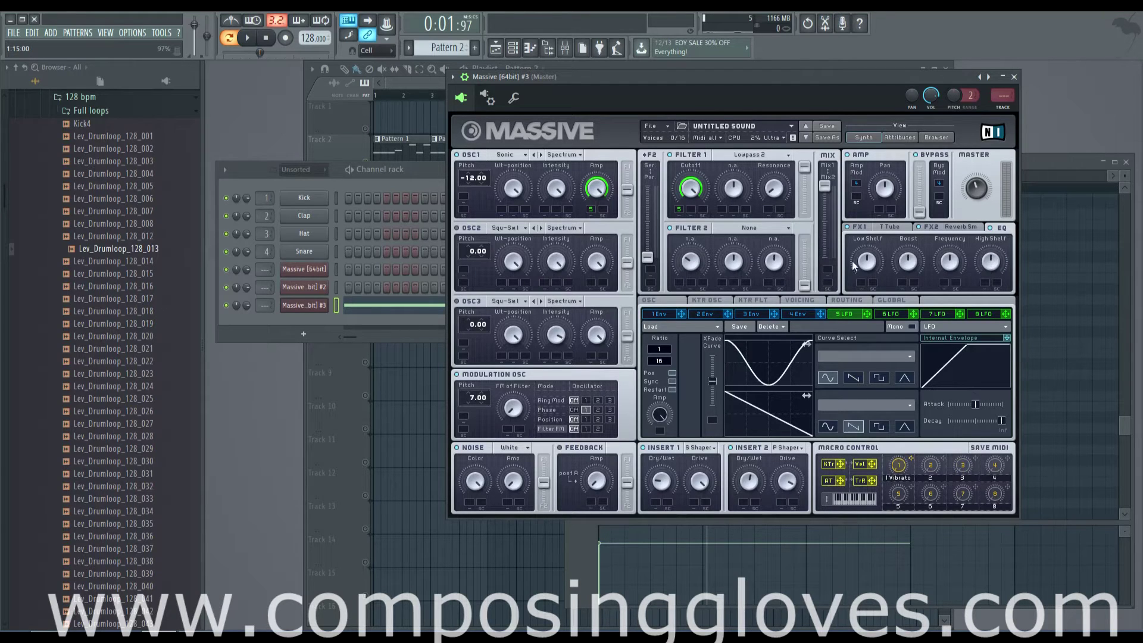
{"action": "scroll", "coordinate": [867, 265], "scroll_direction": "up", "scroll_amount": 7}
{"action": "key", "text": "space"}
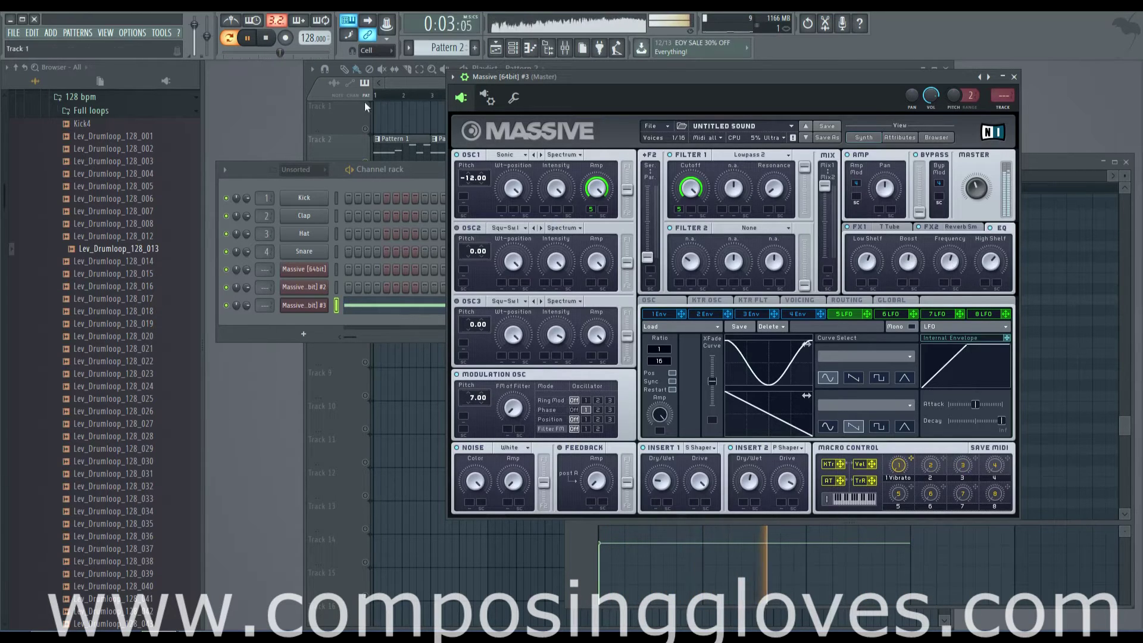
{"action": "left_click", "coordinate": [250, 38]}
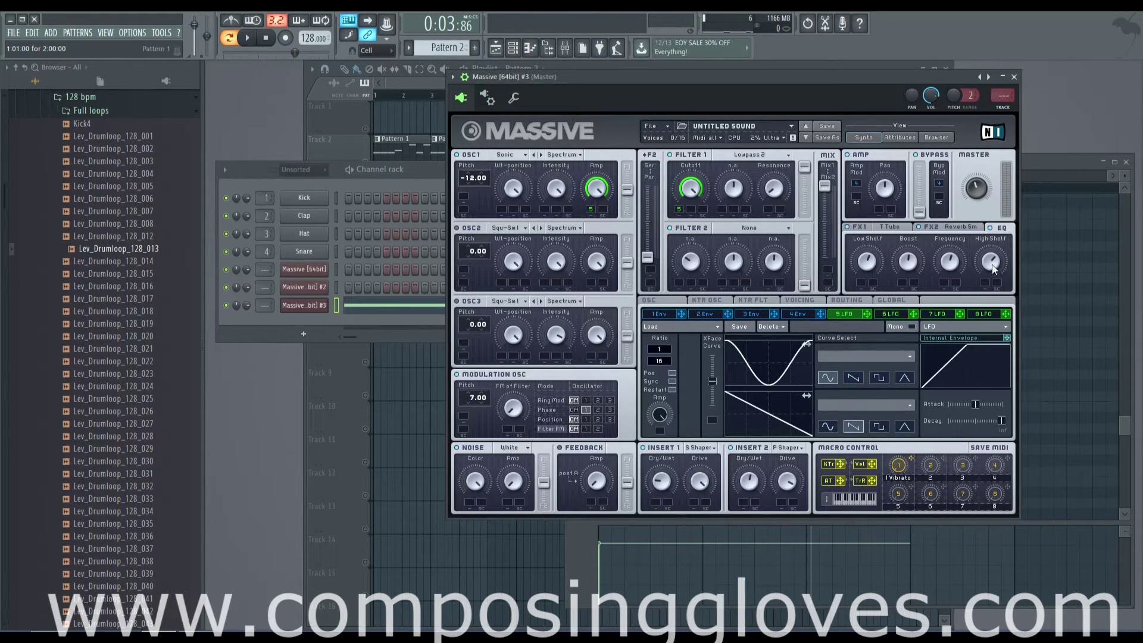
{"action": "key", "text": "space"}
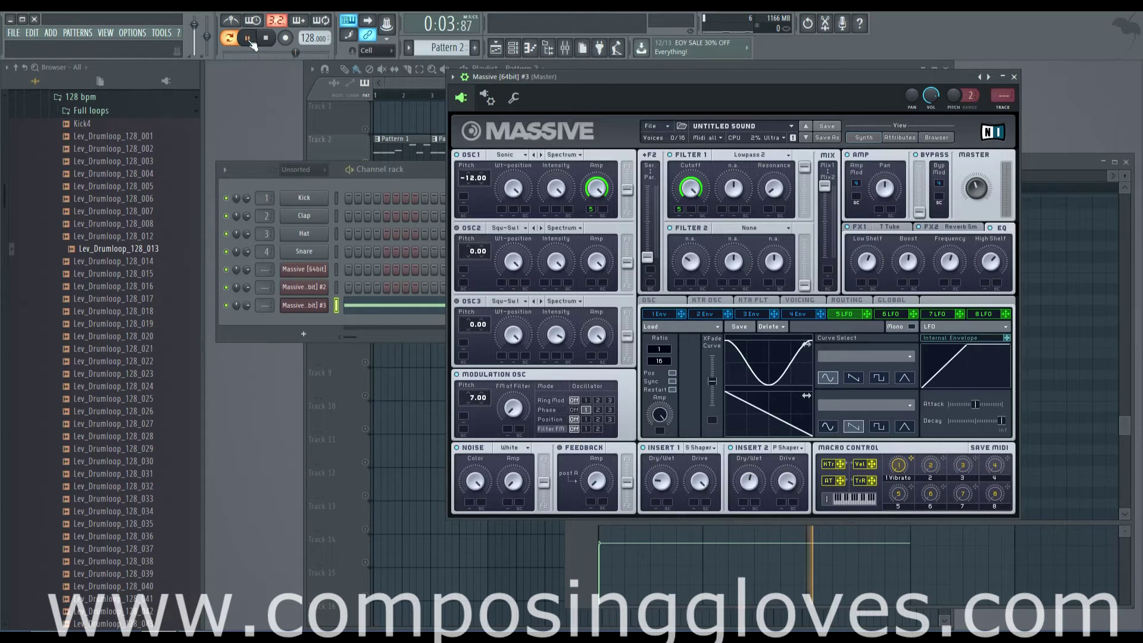
{"action": "left_click_drag", "start_coordinate": [990, 261], "coordinate": [990, 257]}
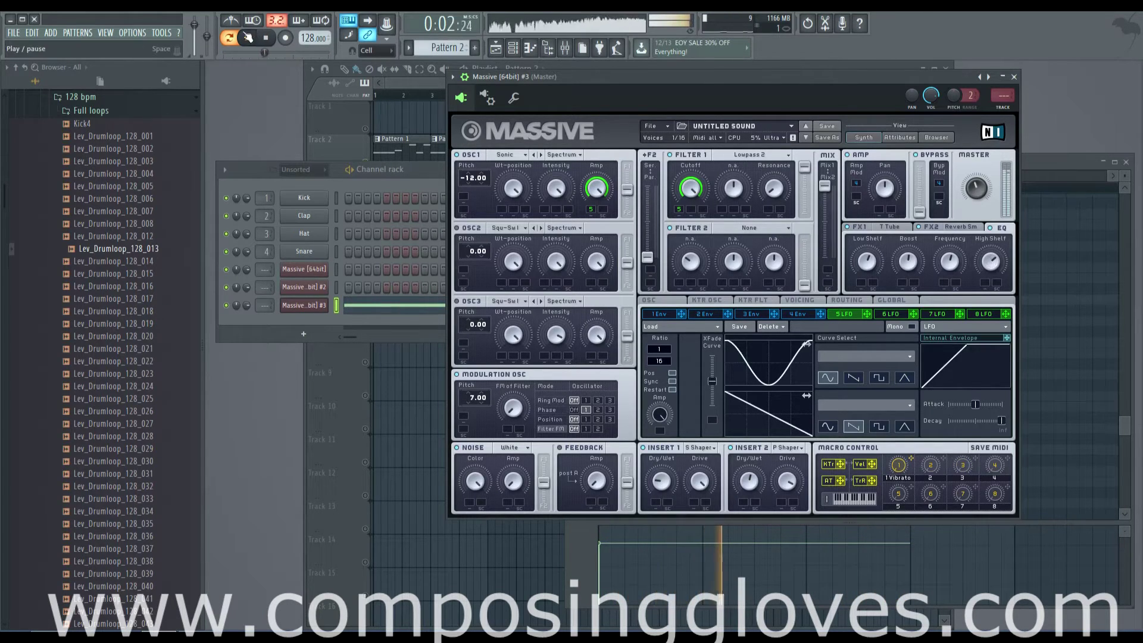
{"action": "key", "text": "space"}
Review the FX2 and FX1 settings, compare Massive #3 with the other two instances, and play a note on Massive #2
{"action": "left_click", "coordinate": [955, 226]}
{"action": "left_click", "coordinate": [889, 227]}
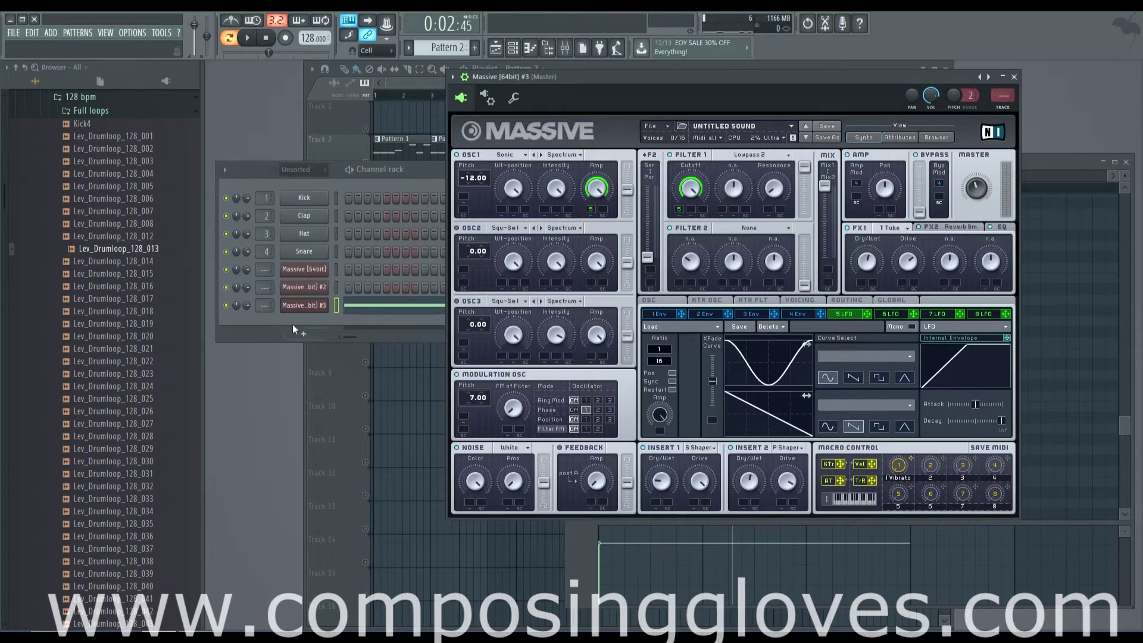
{"action": "left_click", "coordinate": [318, 270]}
{"action": "left_click", "coordinate": [304, 305]}
{"action": "left_click", "coordinate": [304, 287]}
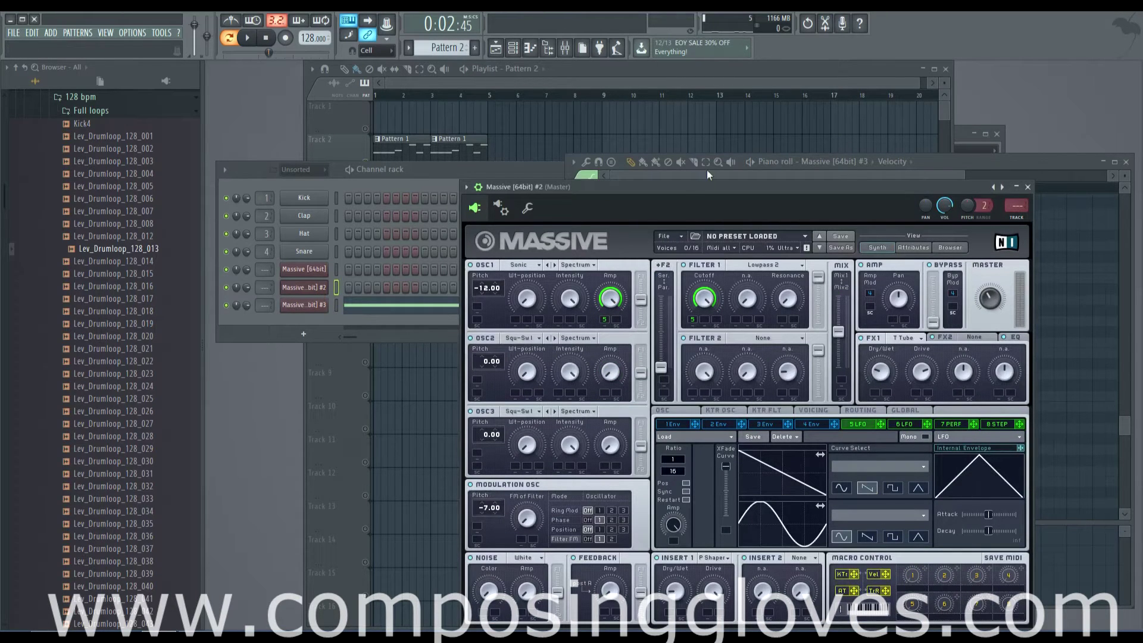
{"action": "left_click_drag", "start_coordinate": [706, 184], "coordinate": [711, 109]}
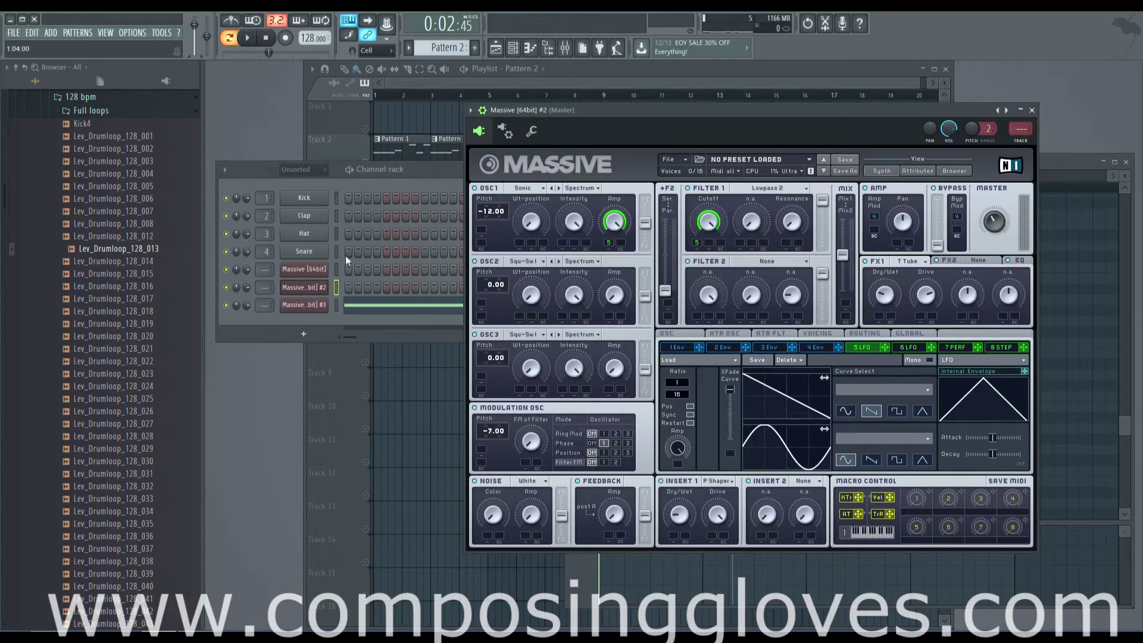
{"action": "key", "text": "b"}
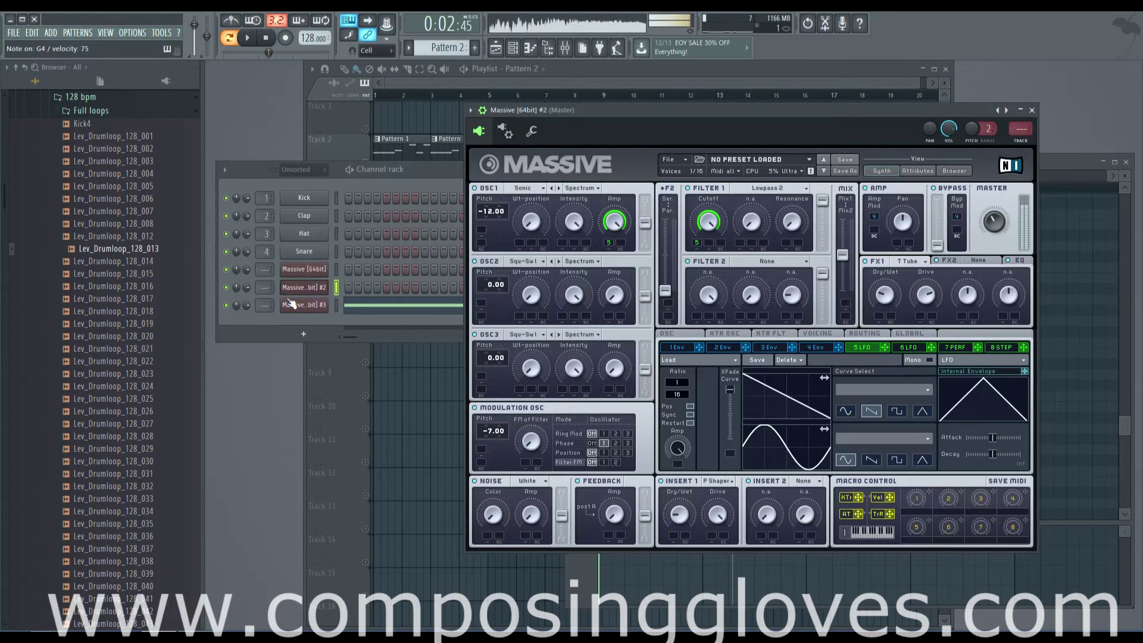
{"action": "left_click", "coordinate": [297, 306]}
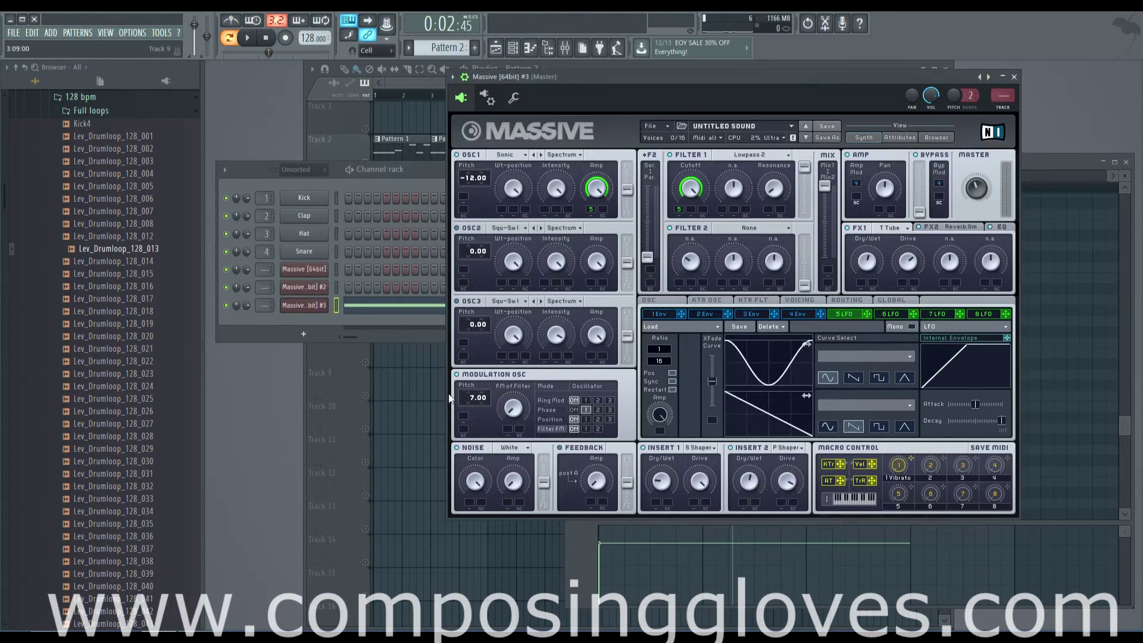
Try other modulation oscillator pitches in Massive #3 and bring the pitch back to 7.00
{"action": "scroll", "coordinate": [468, 403], "scroll_direction": "down", "scroll_amount": 3}
{"action": "scroll", "coordinate": [467, 405], "scroll_direction": "down", "scroll_amount": 7}
{"action": "scroll", "coordinate": [470, 399], "scroll_direction": "up", "scroll_amount": 1}
{"action": "scroll", "coordinate": [471, 393], "scroll_direction": "up", "scroll_amount": 2}
{"action": "scroll", "coordinate": [466, 404], "scroll_direction": "down", "scroll_amount": 1}
Set OSC2's wavetable in Massive #3 to Acid, play test notes, and open Massive #2 for comparison
{"action": "left_click", "coordinate": [514, 230]}
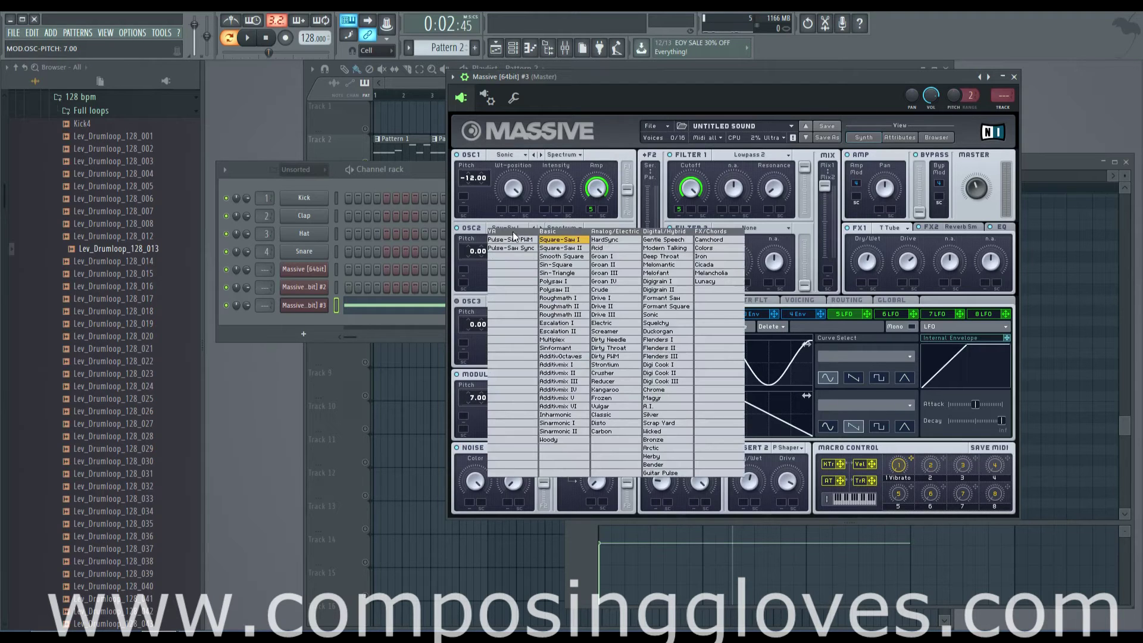
{"action": "left_click", "coordinate": [616, 250]}
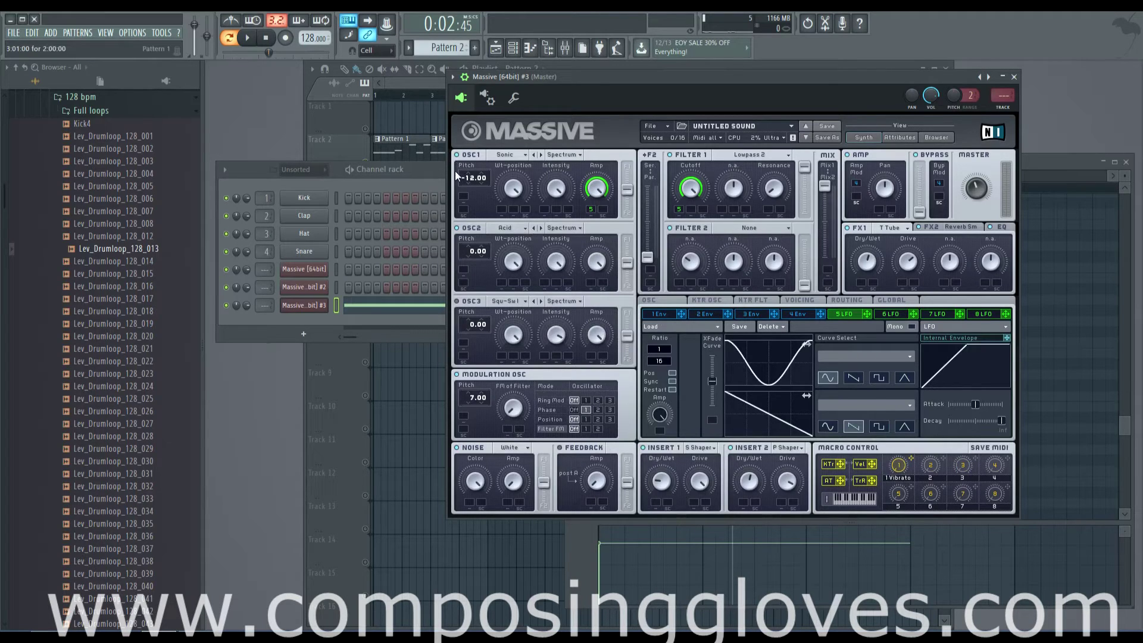
{"action": "key", "text": "m"}
{"action": "key", "text": "n"}
{"action": "left_click", "coordinate": [313, 288]}
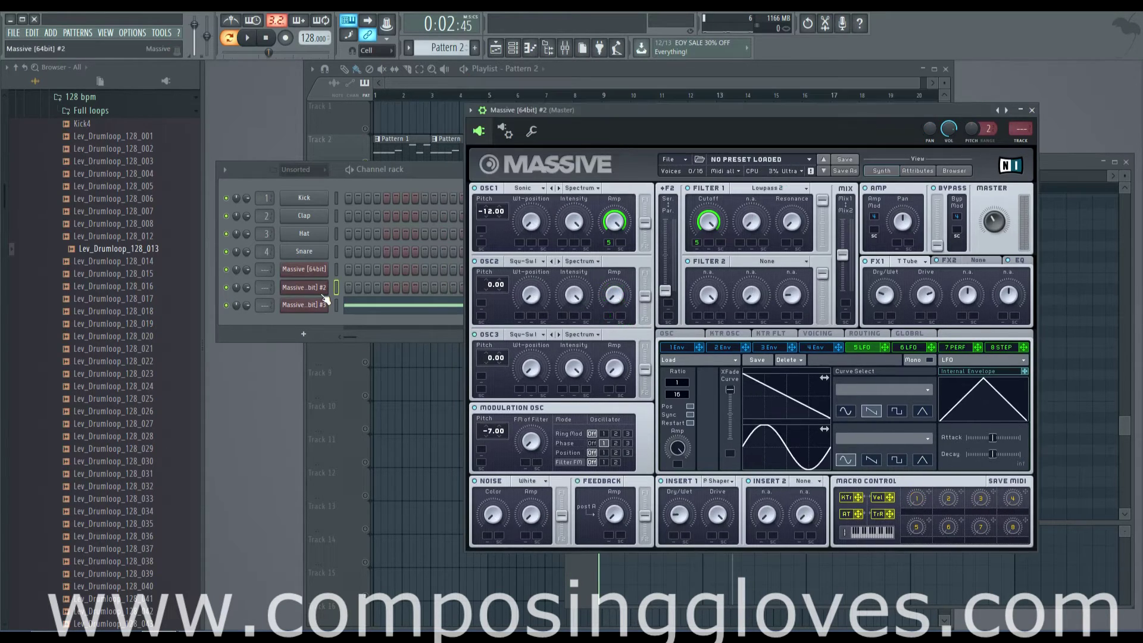
Check the first Massive instance, lower OSC2's amp in Massive #3 to 46, and audition Pattern 2
{"action": "left_click", "coordinate": [320, 285]}
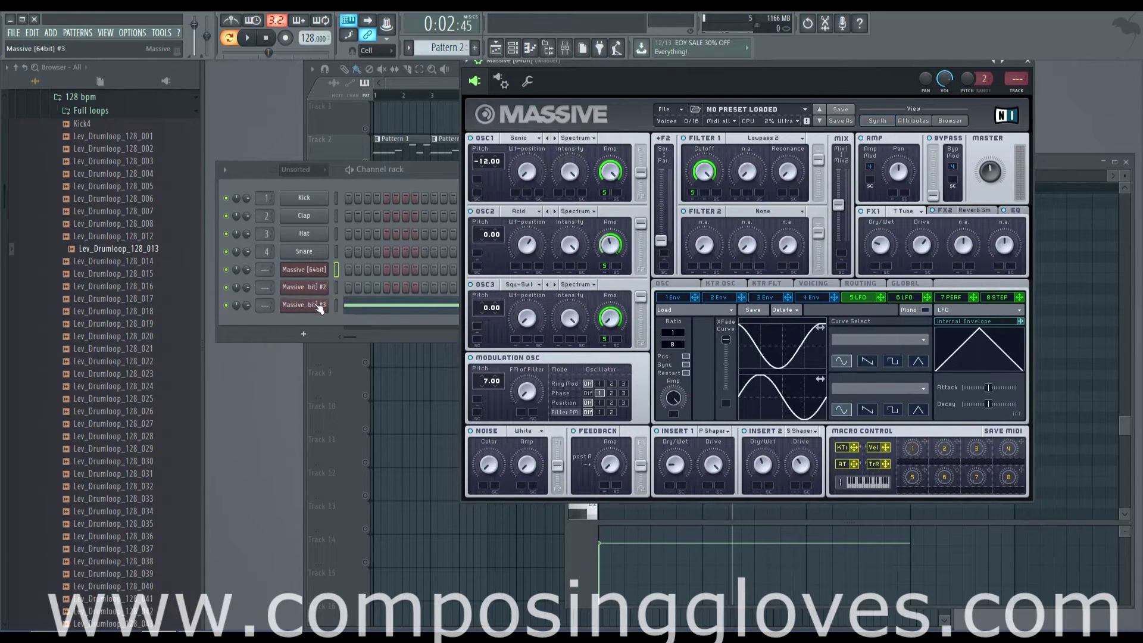
{"action": "key", "text": "q"}
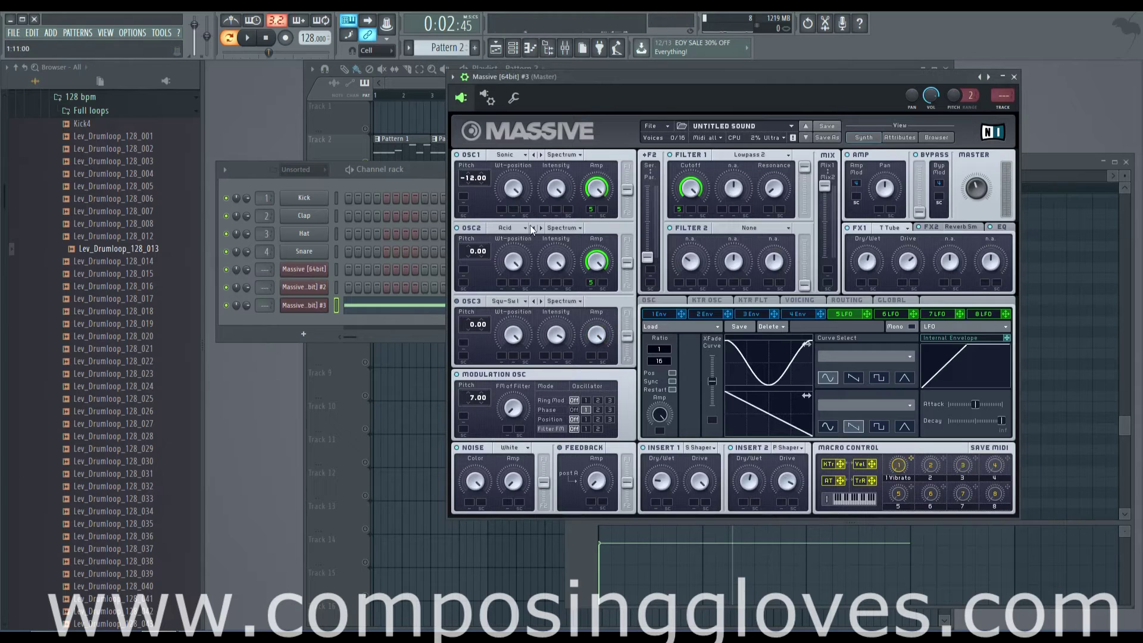
{"action": "key", "text": "space"}
{"action": "left_click_drag", "start_coordinate": [598, 265], "coordinate": [598, 313]}
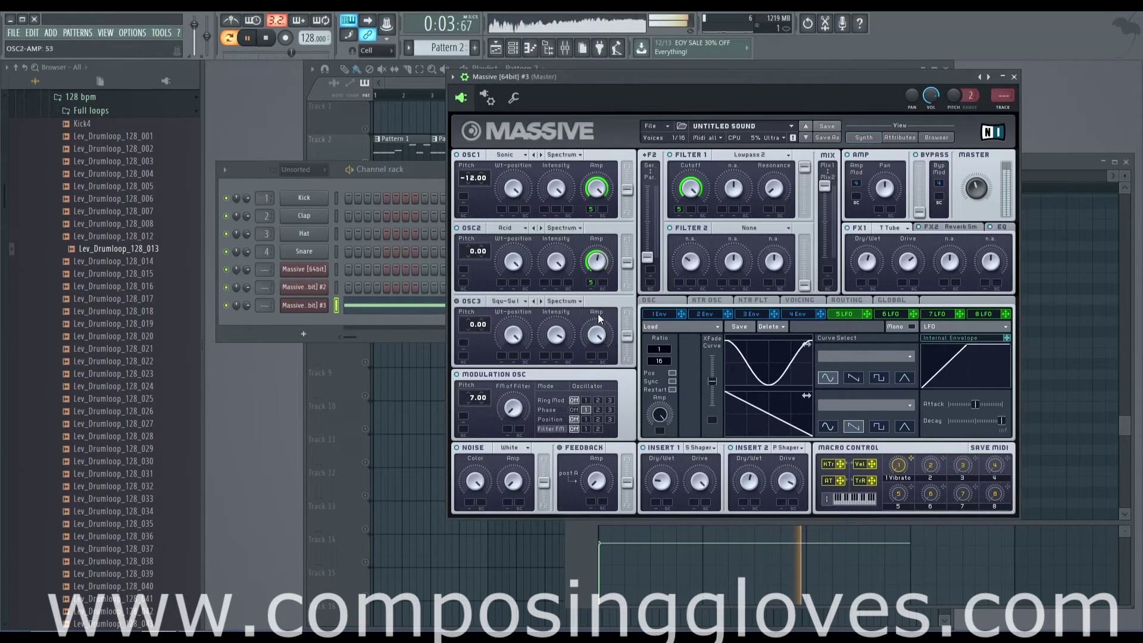
{"action": "left_click_drag", "start_coordinate": [592, 219], "coordinate": [596, 262]}
{"action": "key", "text": "space"}
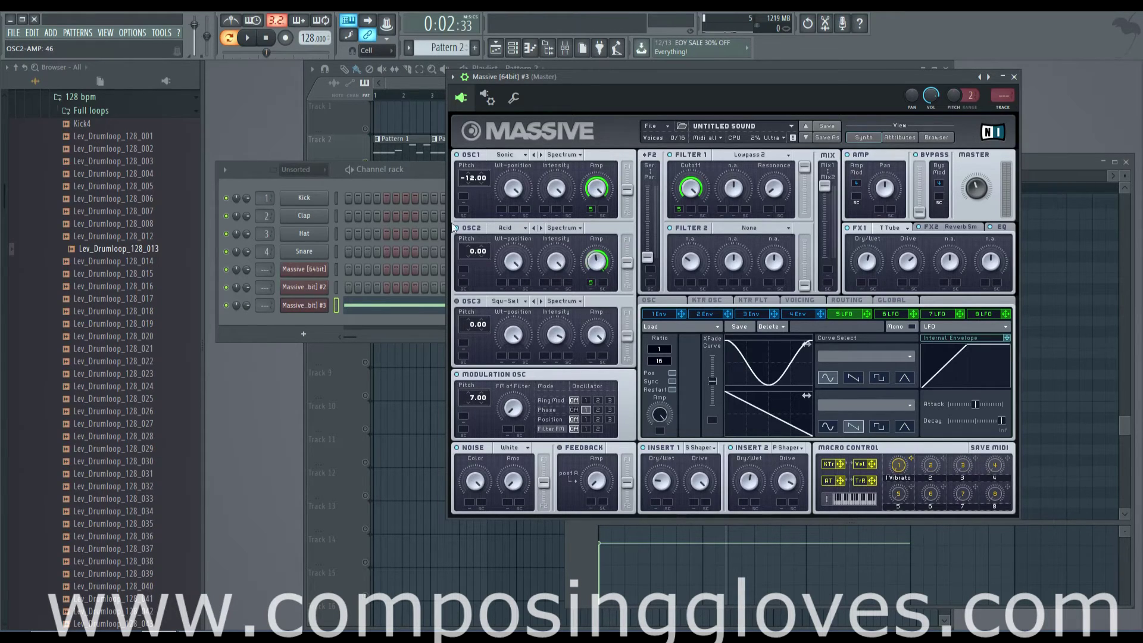
{"action": "left_click", "coordinate": [249, 39]}
{"action": "left_click", "coordinate": [249, 39]}
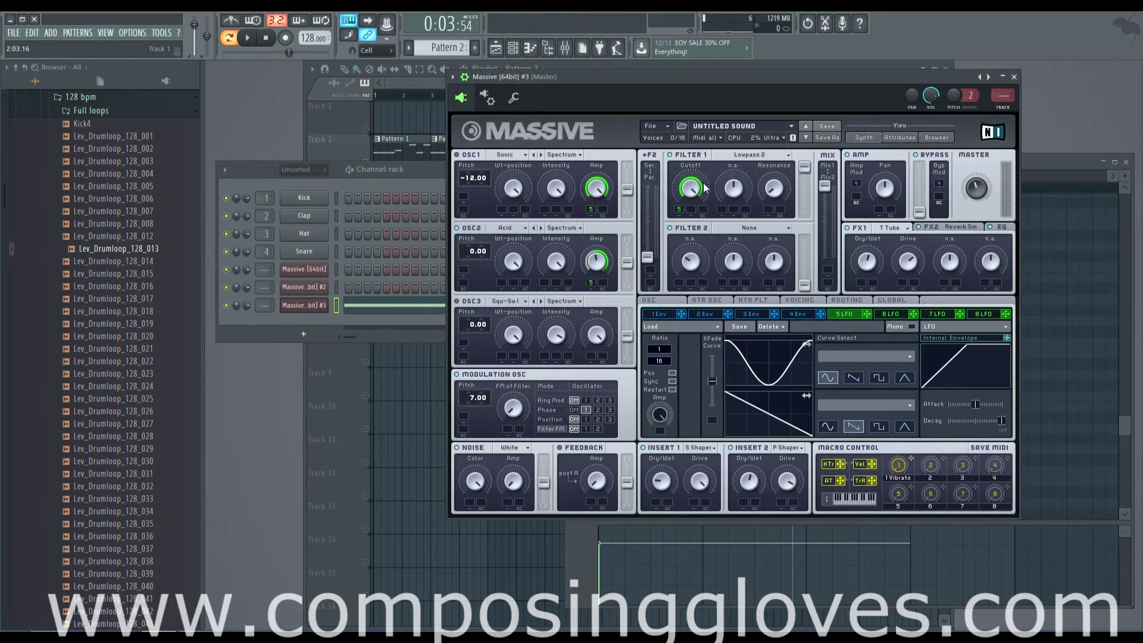
Audition LFO 5's upper curve in Massive #3 as sawtooth and square, and return it to sine
{"action": "left_click_drag", "start_coordinate": [692, 203], "coordinate": [693, 240]}
{"action": "left_click", "coordinate": [851, 379]}
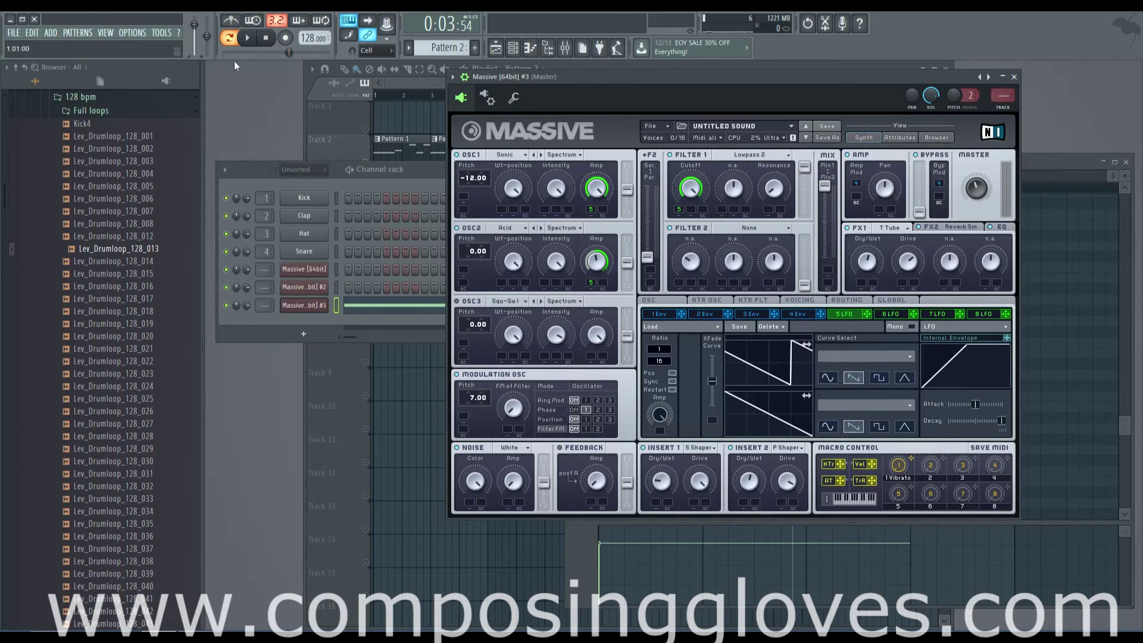
{"action": "left_click", "coordinate": [248, 39]}
{"action": "left_click", "coordinate": [827, 378]}
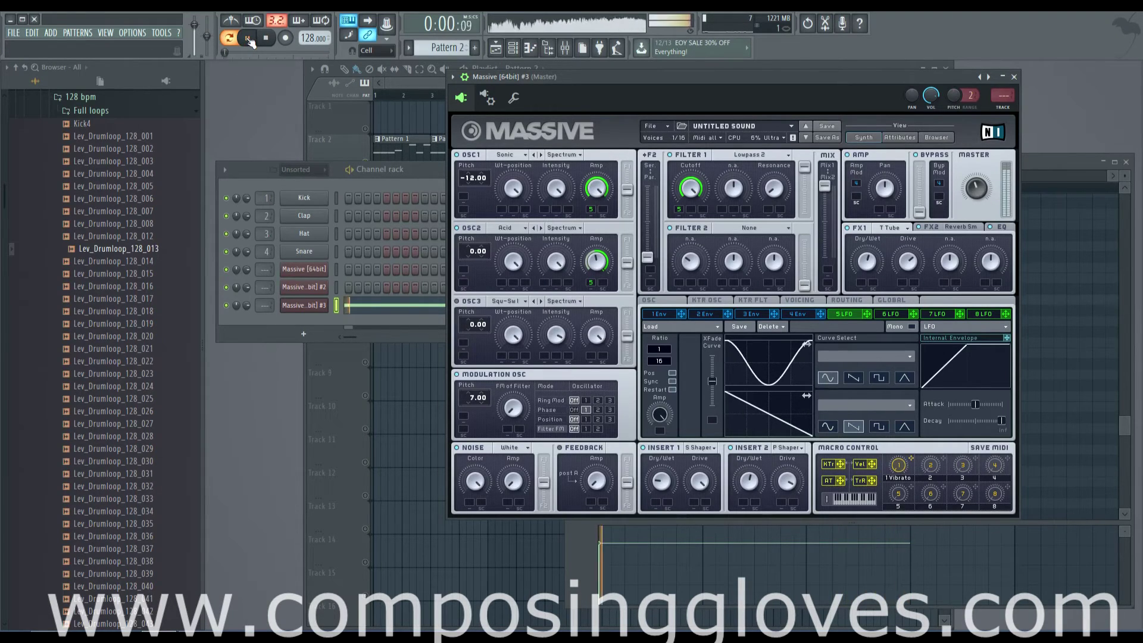
{"action": "left_click", "coordinate": [248, 39]}
{"action": "left_click", "coordinate": [879, 378]}
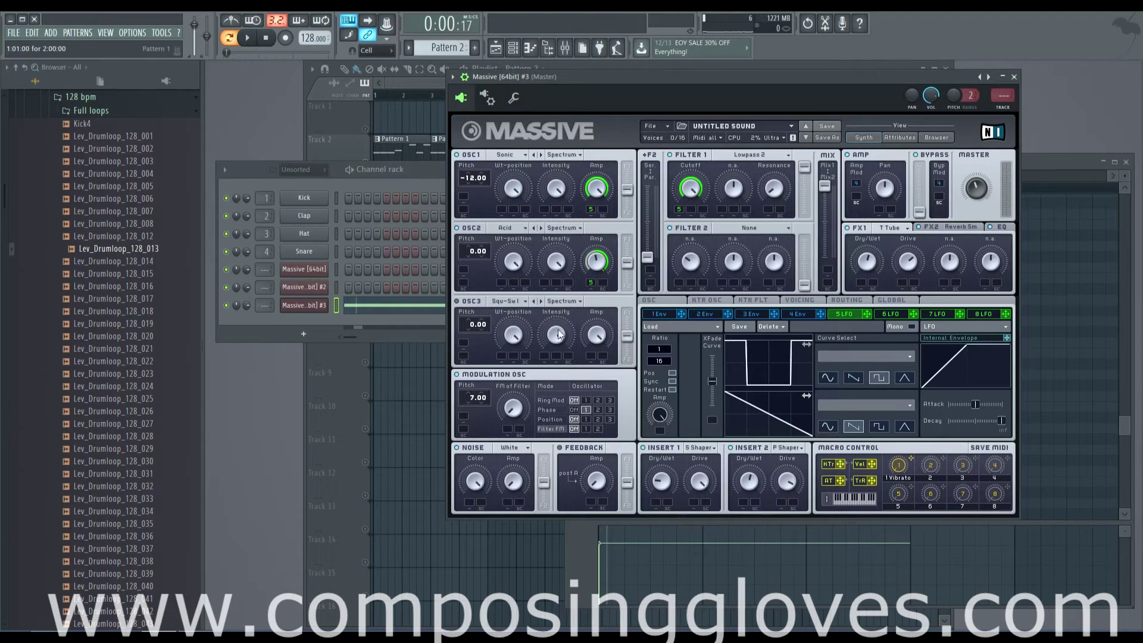
{"action": "left_click", "coordinate": [247, 39]}
{"action": "left_click", "coordinate": [247, 38]}
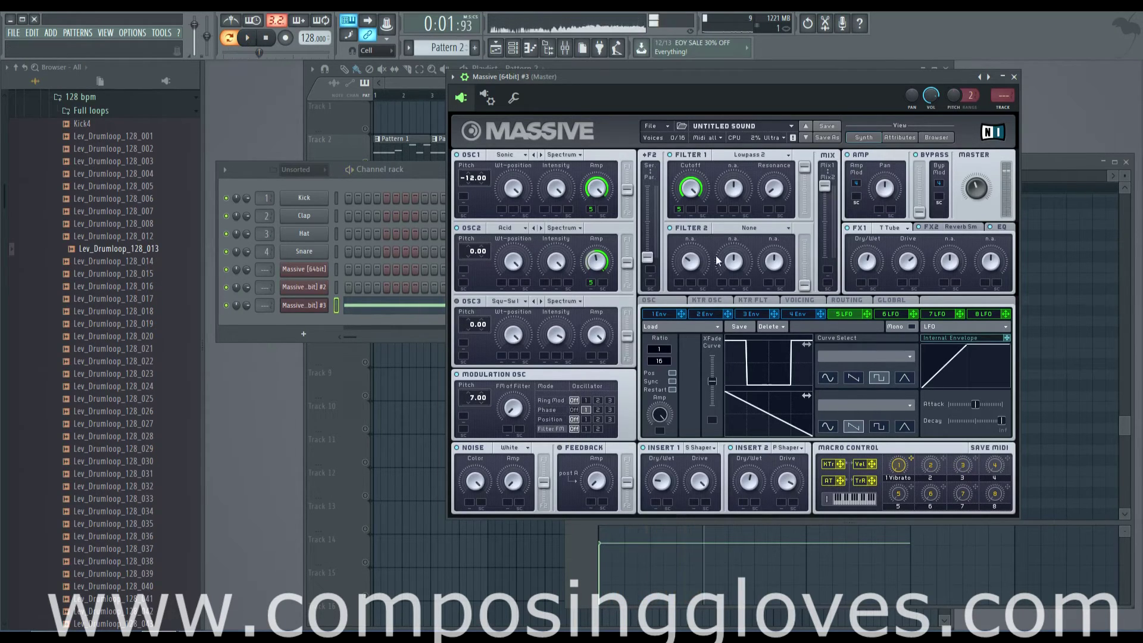
{"action": "left_click", "coordinate": [826, 378]}
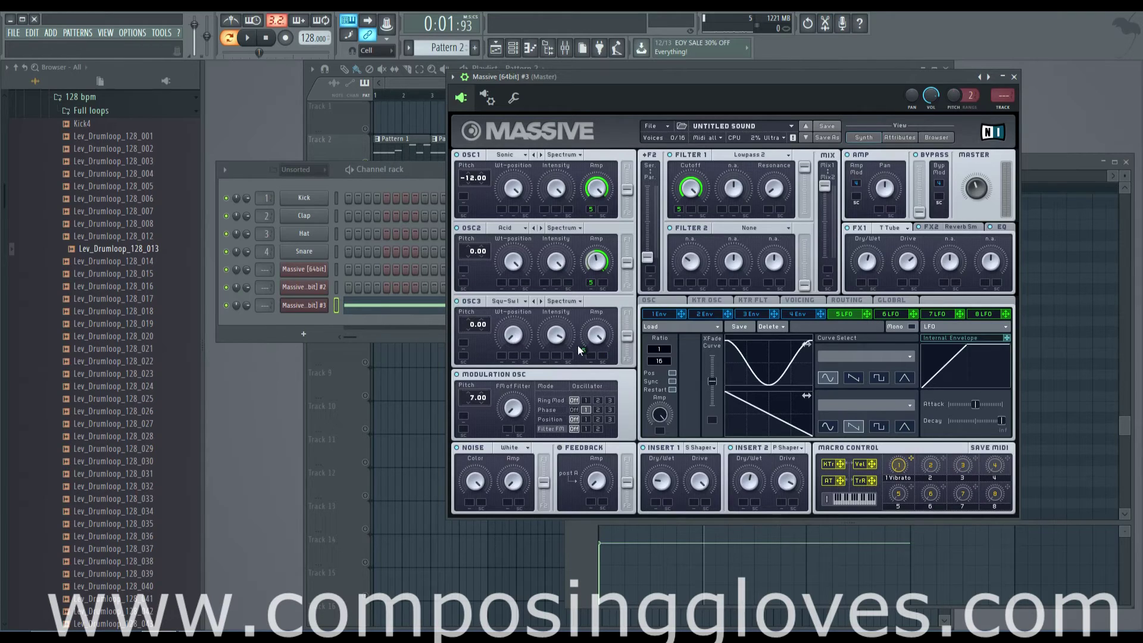
Assign LFO 5 to OSC3's amp in Massive #3, audition it, and compare with the first Massive instance
{"action": "left_click_drag", "start_coordinate": [578, 345], "coordinate": [595, 335]}
{"action": "left_click", "coordinate": [247, 38]}
{"action": "left_click", "coordinate": [247, 38]}
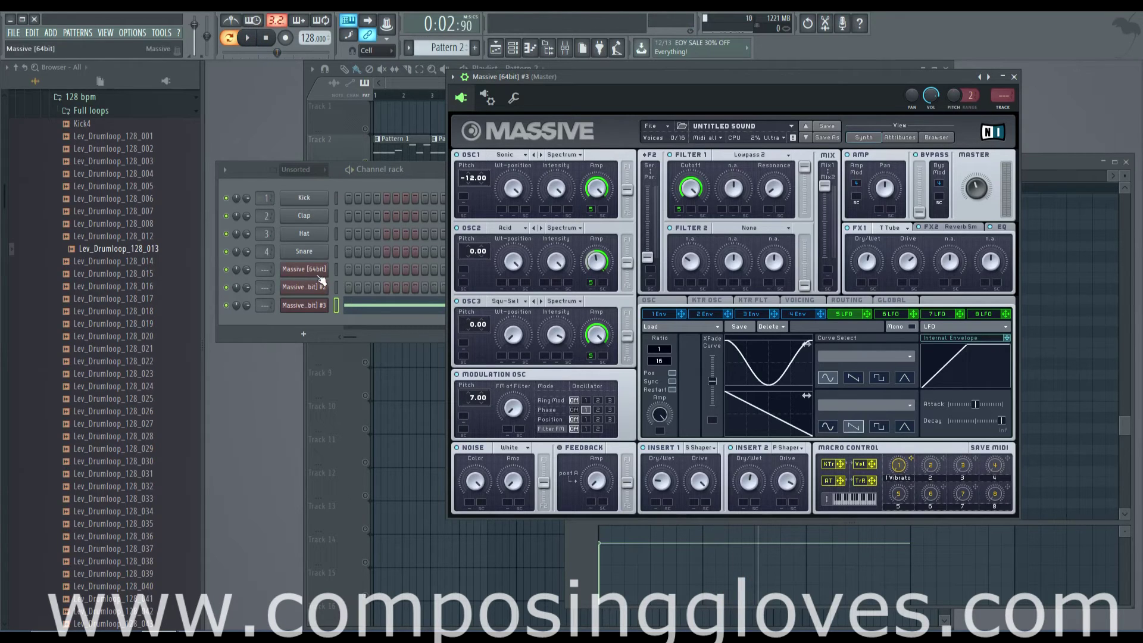
{"action": "left_click", "coordinate": [303, 269]}
{"action": "left_click", "coordinate": [305, 310]}
Fine-tune OSC3's amp in Massive #3 by ear while auditioning Pattern 2
{"action": "left_click_drag", "start_coordinate": [603, 344], "coordinate": [600, 520]}
{"action": "left_click", "coordinate": [248, 38]}
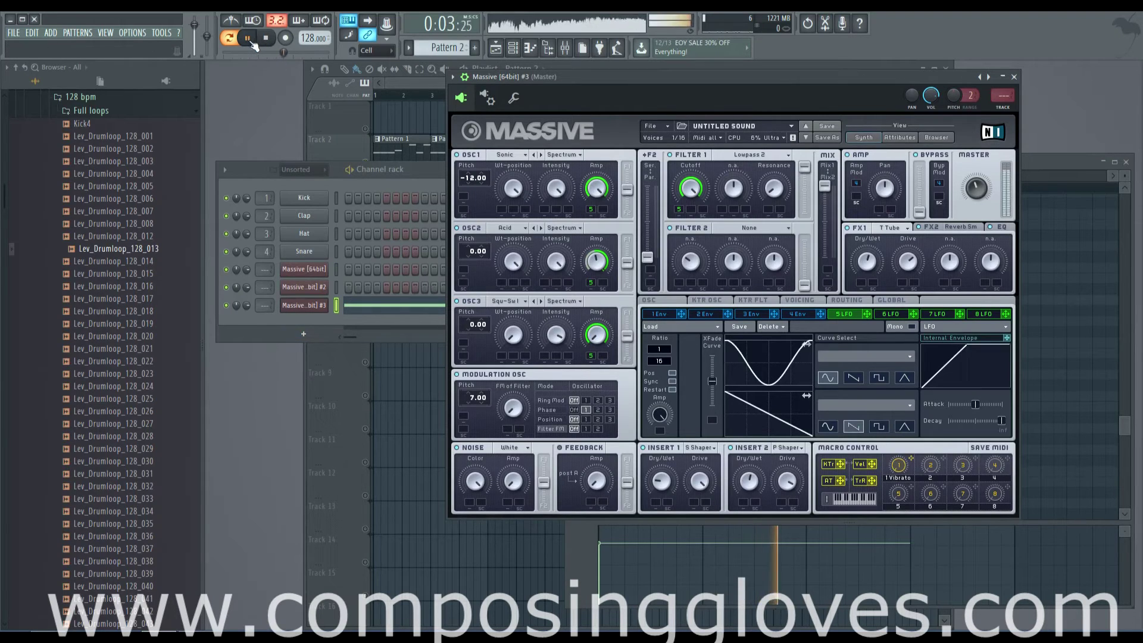
{"action": "left_click", "coordinate": [248, 38]}
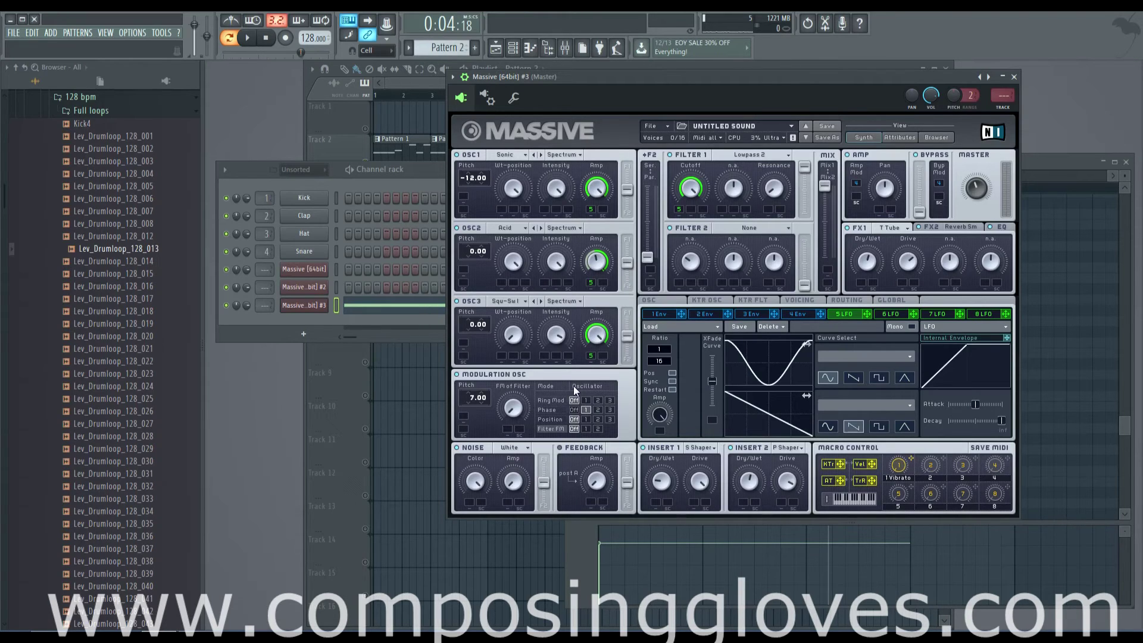
{"action": "left_click_drag", "start_coordinate": [596, 335], "coordinate": [648, 509]}
{"action": "left_click_drag", "start_coordinate": [598, 337], "coordinate": [598, 245]}
{"action": "left_click_drag", "start_coordinate": [604, 333], "coordinate": [628, 417]}
{"action": "left_click_drag", "start_coordinate": [592, 358], "coordinate": [593, 232]}
{"action": "key", "text": "m"}
{"action": "left_click", "coordinate": [248, 38]}
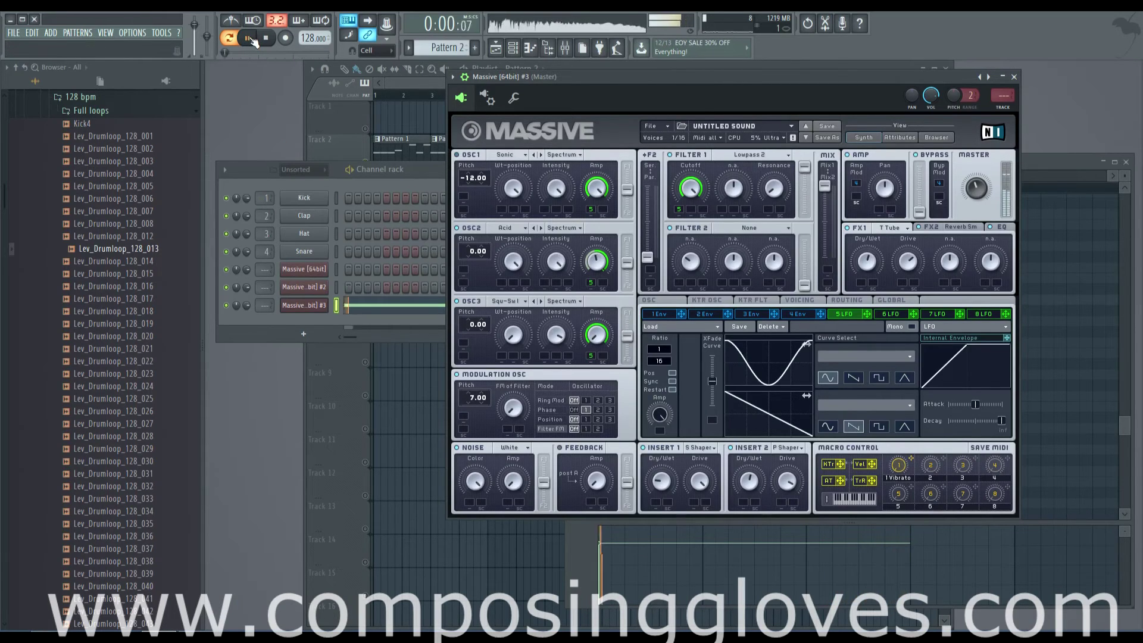
{"action": "left_click", "coordinate": [250, 38]}
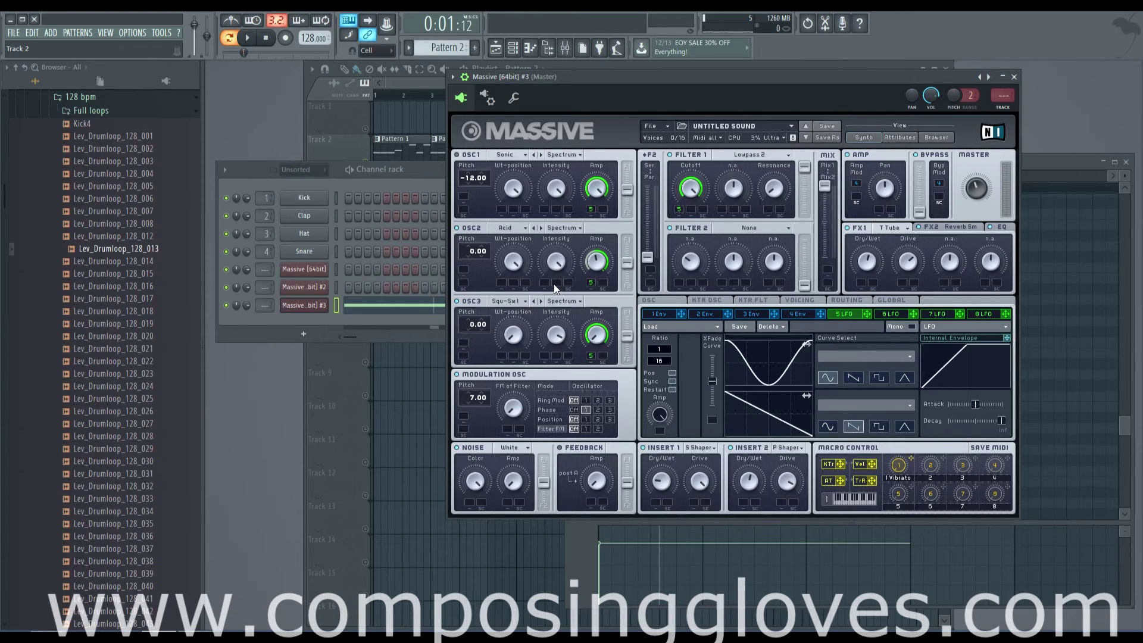
{"action": "left_click", "coordinate": [253, 43]}
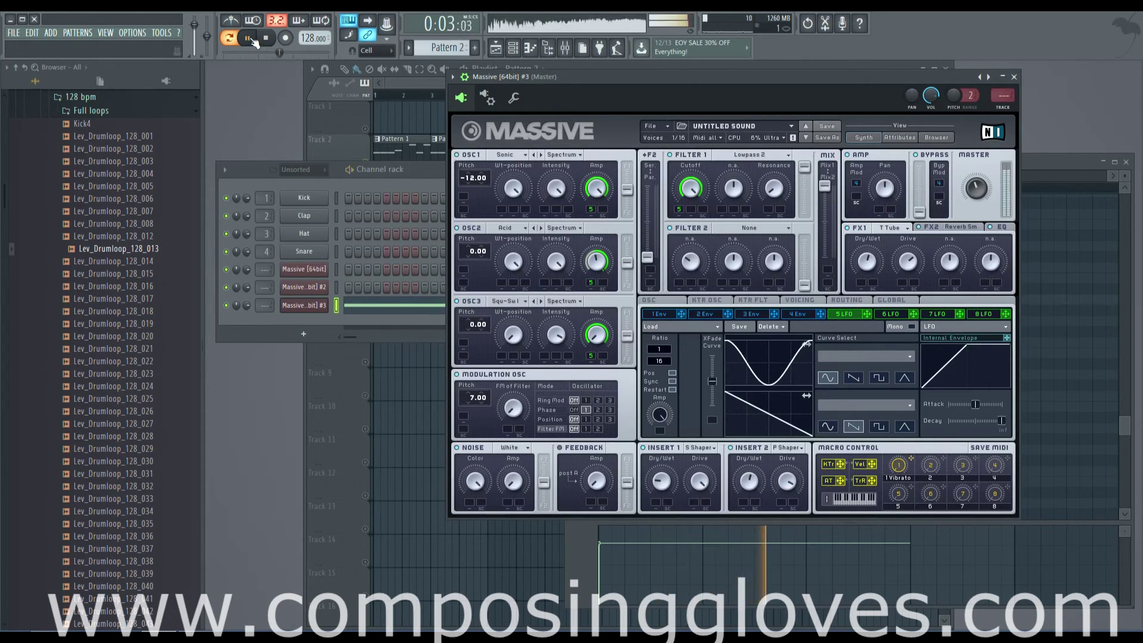
{"action": "left_click", "coordinate": [252, 41]}
Move the Massive #3 window aside, bring the playlist forward, and switch playback to song mode
{"action": "left_click_drag", "start_coordinate": [678, 79], "coordinate": [937, 322]}
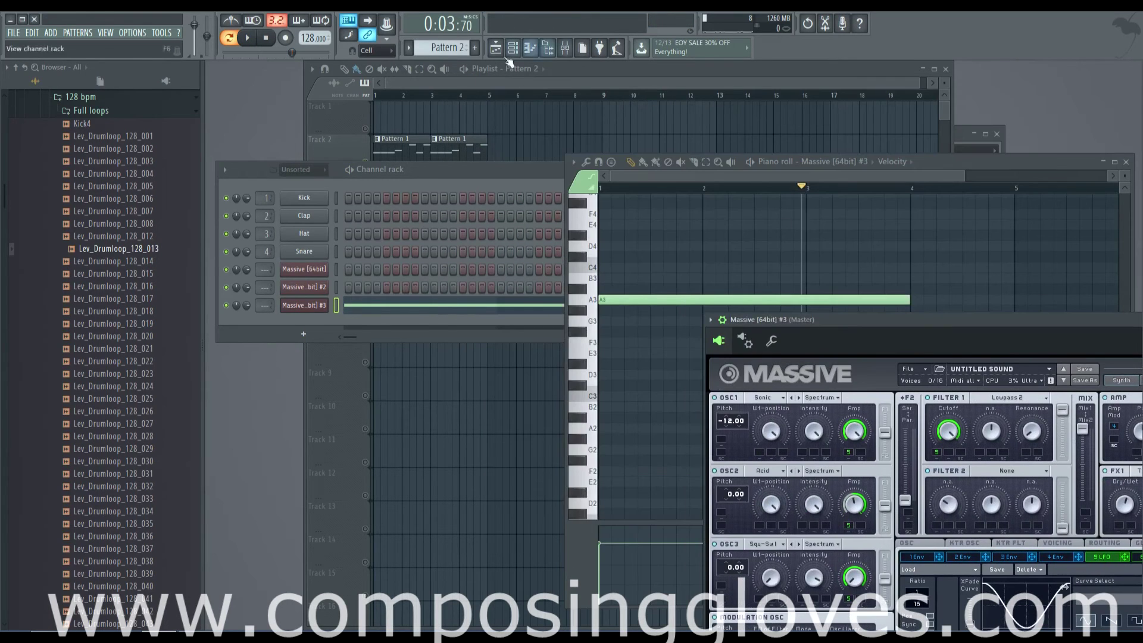
{"action": "left_click", "coordinate": [465, 69]}
{"action": "key", "text": "l"}
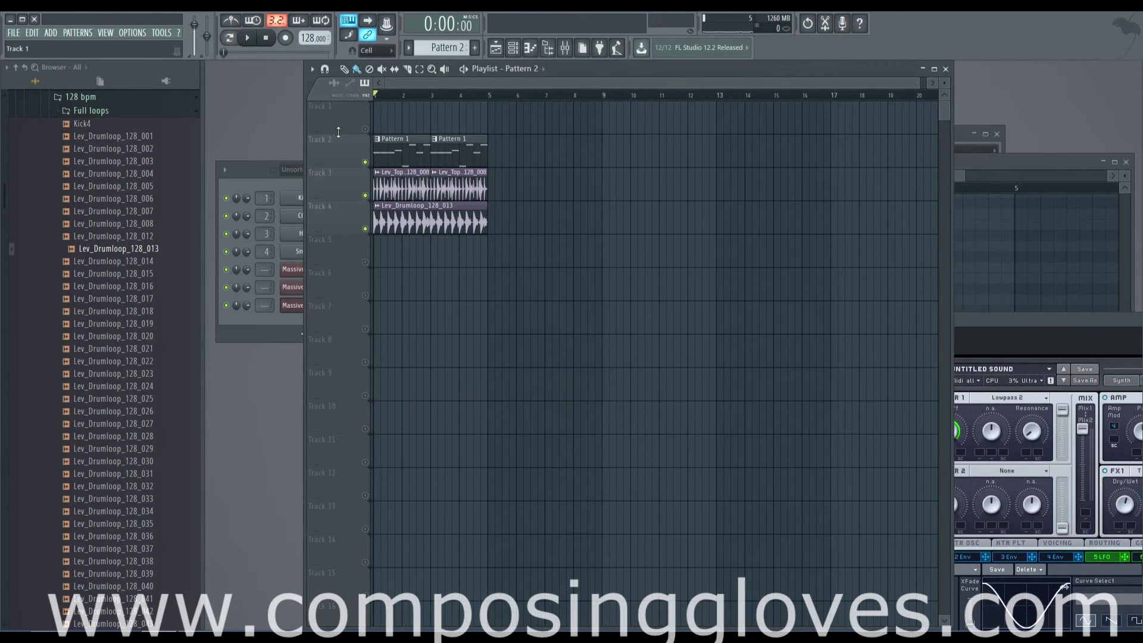
Review the first Massive instance and Massive #2, and play the playlist arrangement
{"action": "left_click", "coordinate": [278, 177]}
{"action": "left_click", "coordinate": [318, 267]}
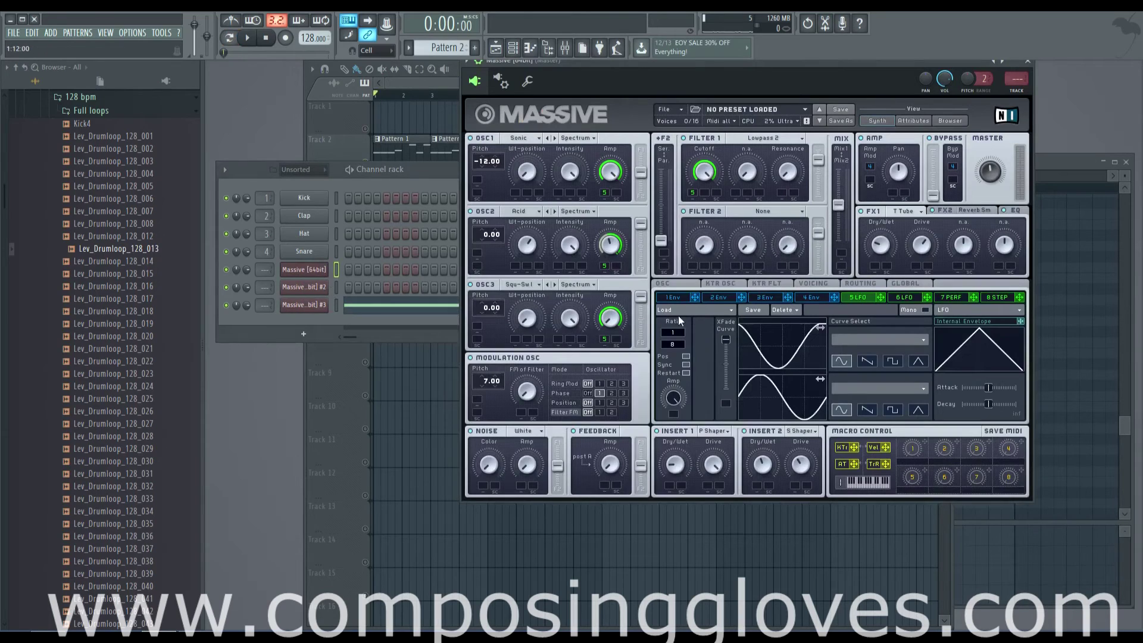
{"action": "left_click", "coordinate": [303, 287]}
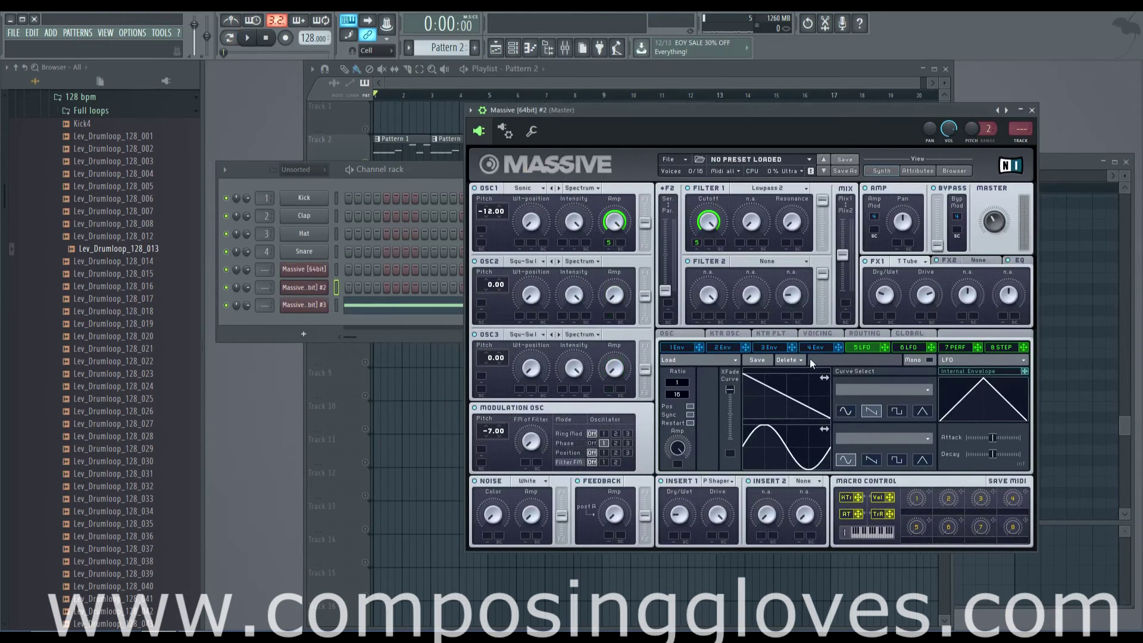
{"action": "left_click", "coordinate": [495, 88]}
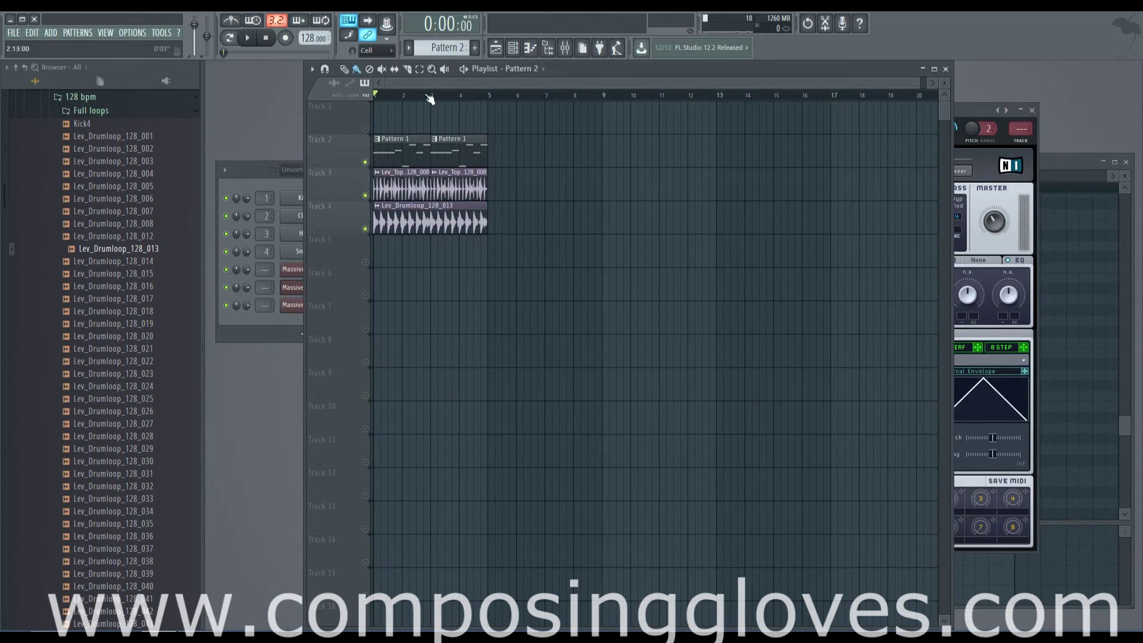
{"action": "key", "text": "space"}
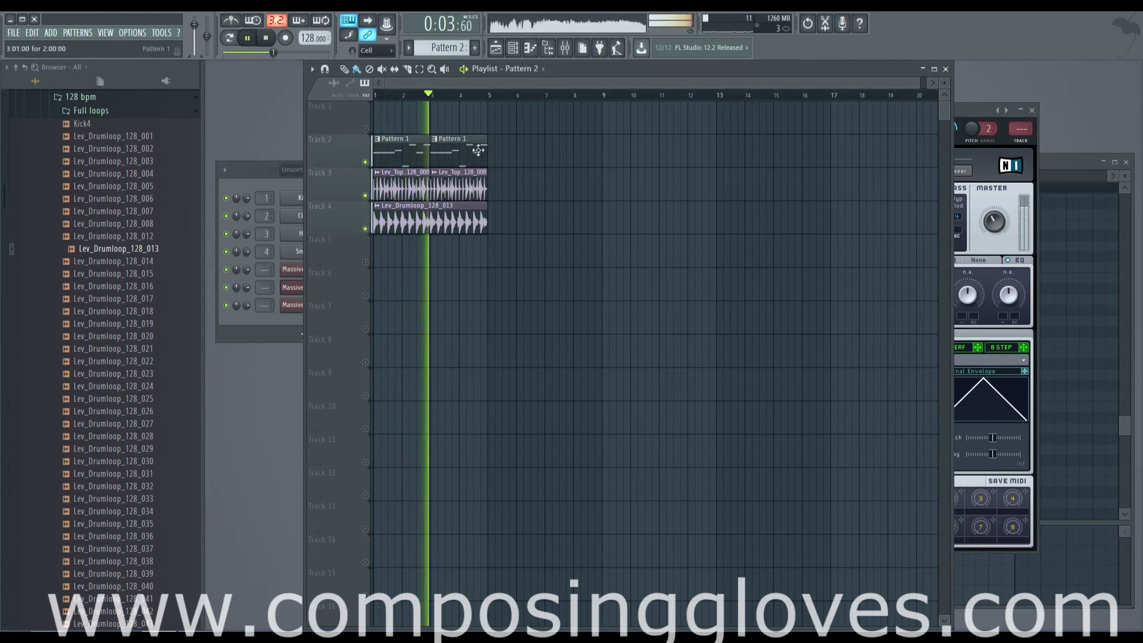
{"action": "key", "text": "space"}
Examine Pattern 1's notes in the piano roll and the first Massive instance's settings
{"action": "double_click", "coordinate": [408, 153]}
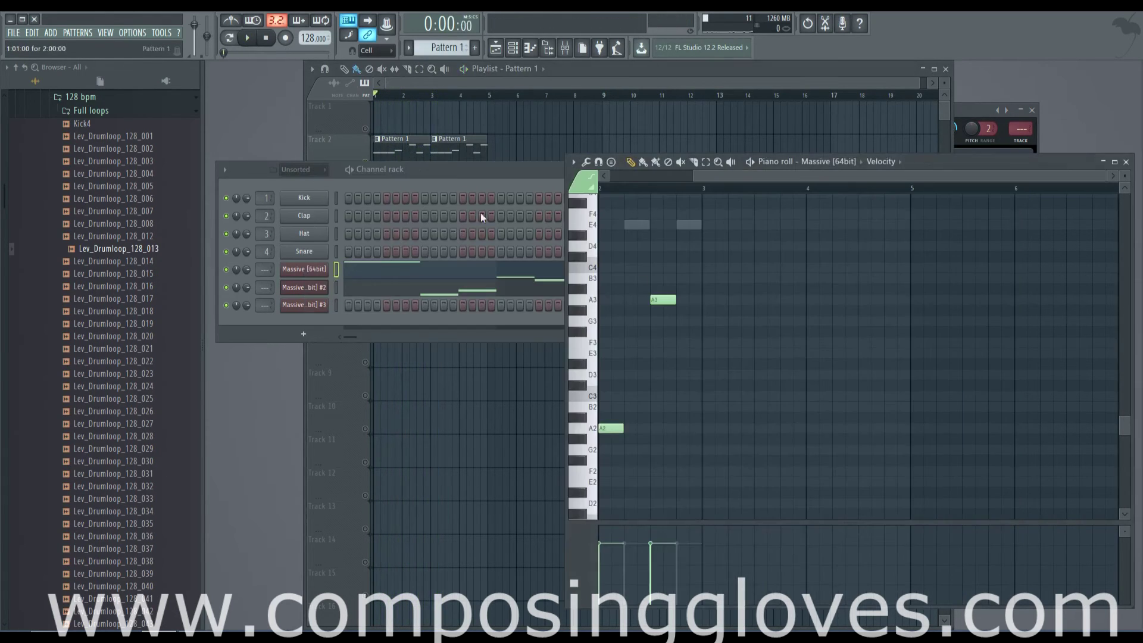
{"action": "left_click_drag", "start_coordinate": [760, 176], "coordinate": [678, 176]}
{"action": "scroll", "coordinate": [710, 283], "scroll_direction": "down", "scroll_amount": 3}
{"action": "scroll", "coordinate": [714, 316], "scroll_direction": "up", "scroll_amount": 3}
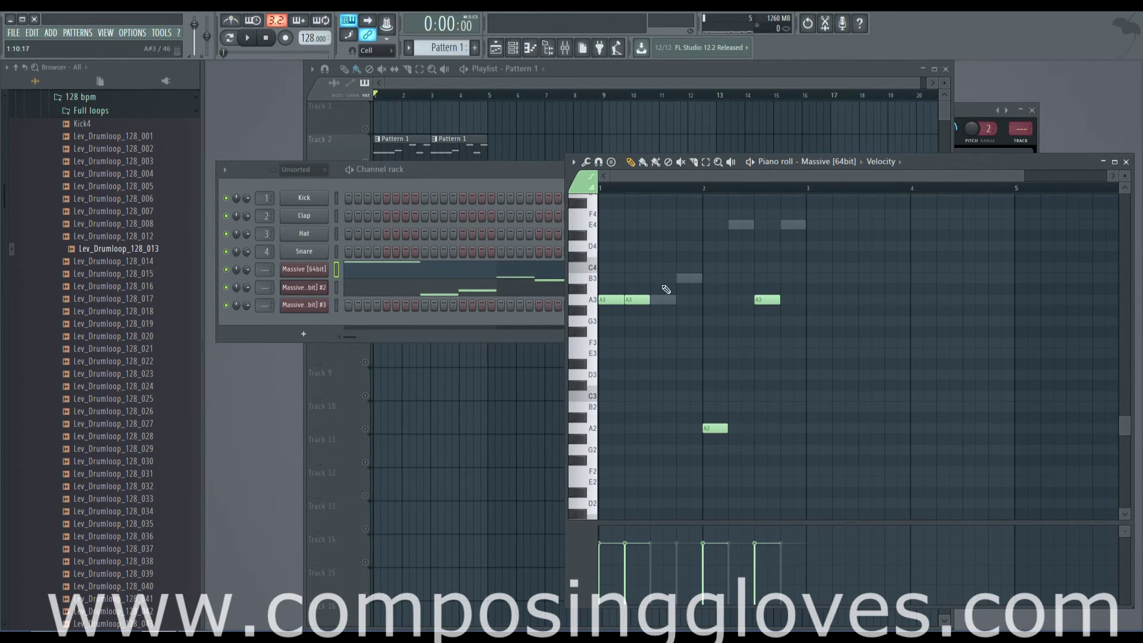
{"action": "left_click", "coordinate": [324, 275]}
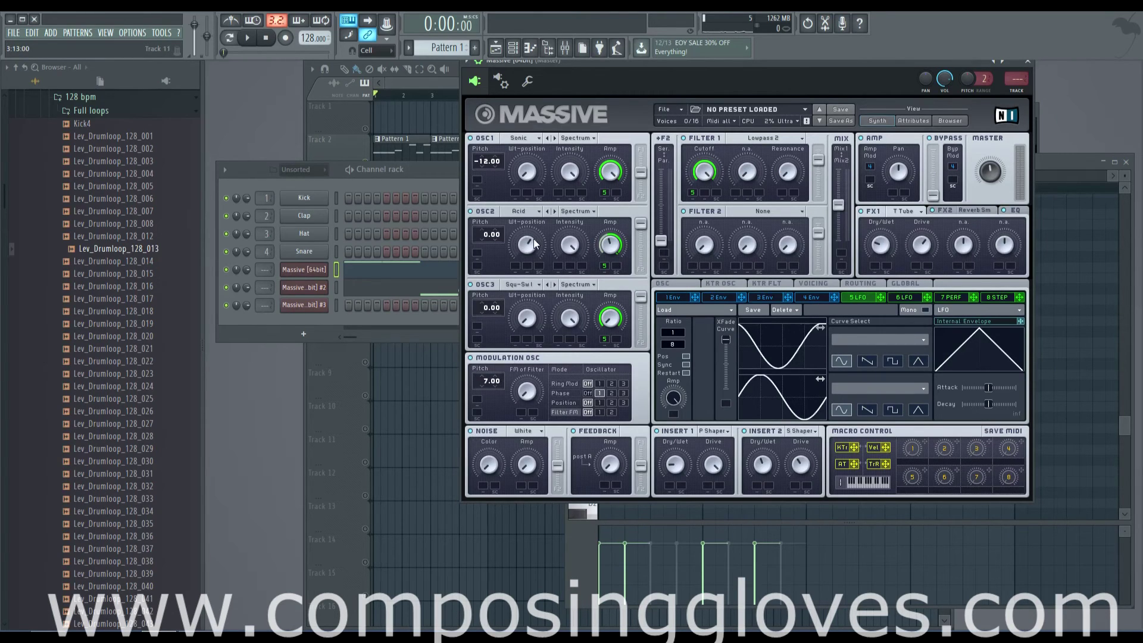
{"action": "left_click", "coordinate": [409, 85]}
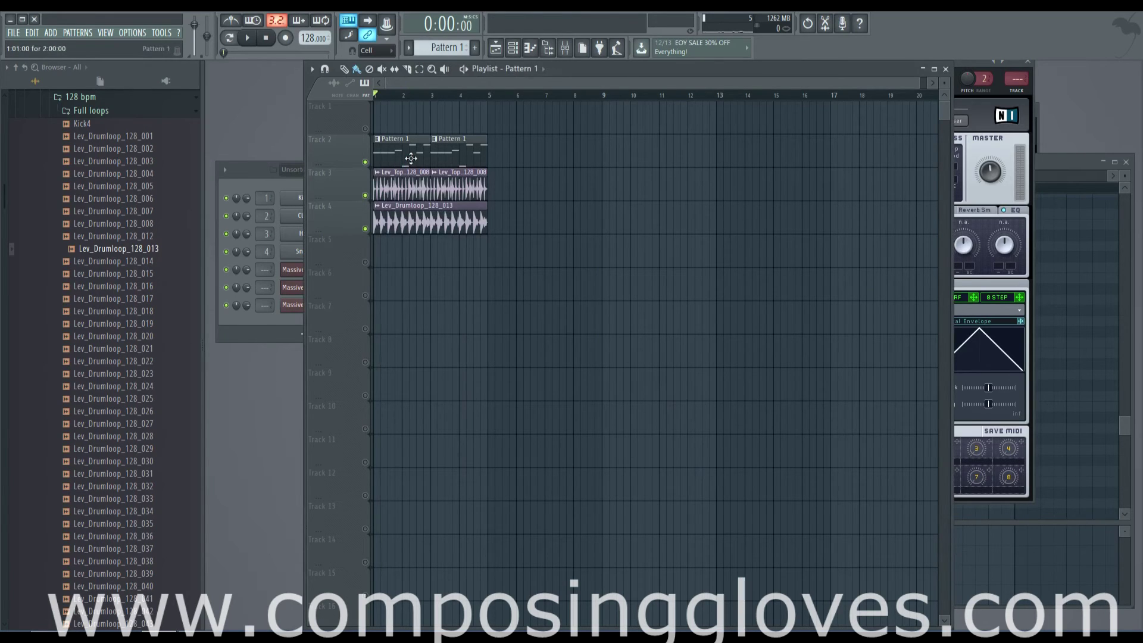
{"action": "double_click", "coordinate": [393, 156]}
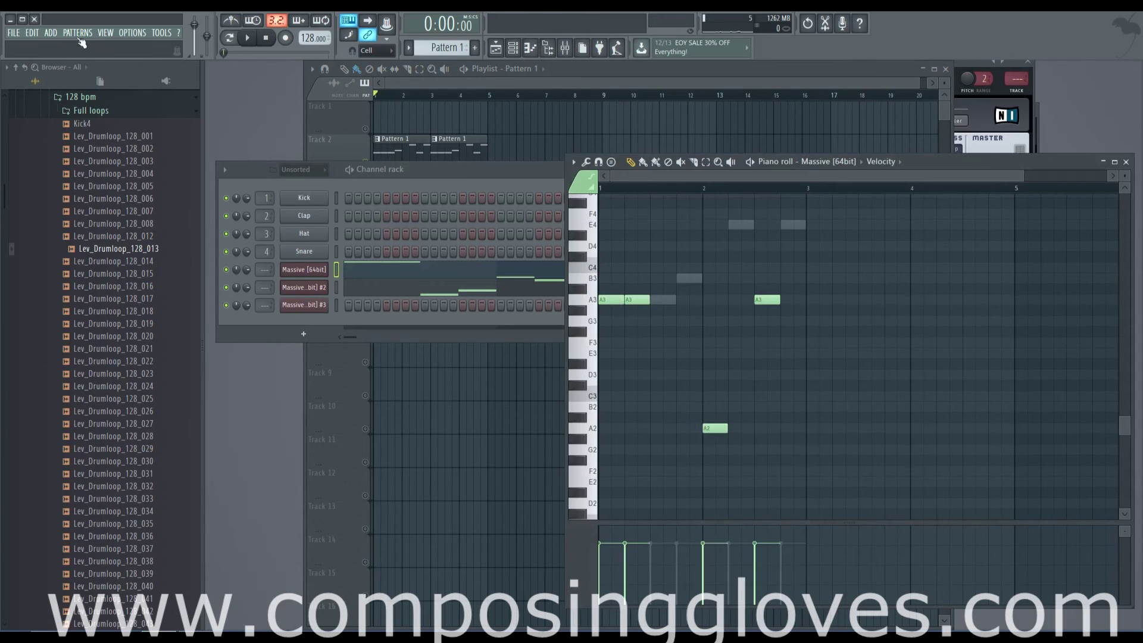
Add another Massive [64bit] channel to the channel rack and move its window below the rack
{"action": "left_click", "coordinate": [303, 251]}
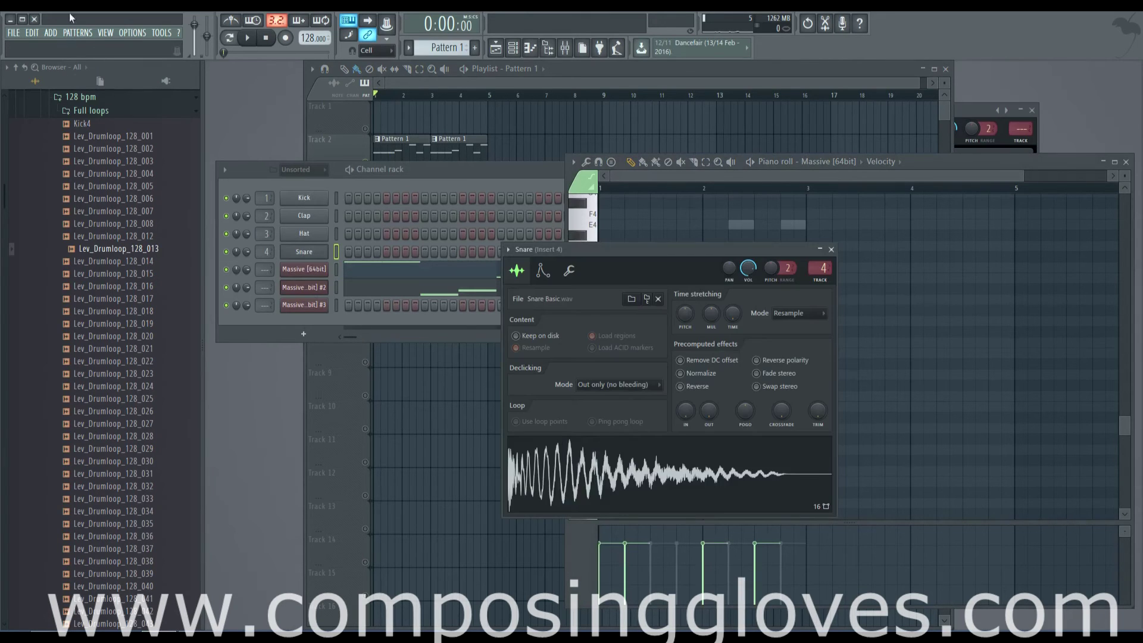
{"action": "left_click", "coordinate": [75, 33]}
{"action": "left_click", "coordinate": [304, 334]}
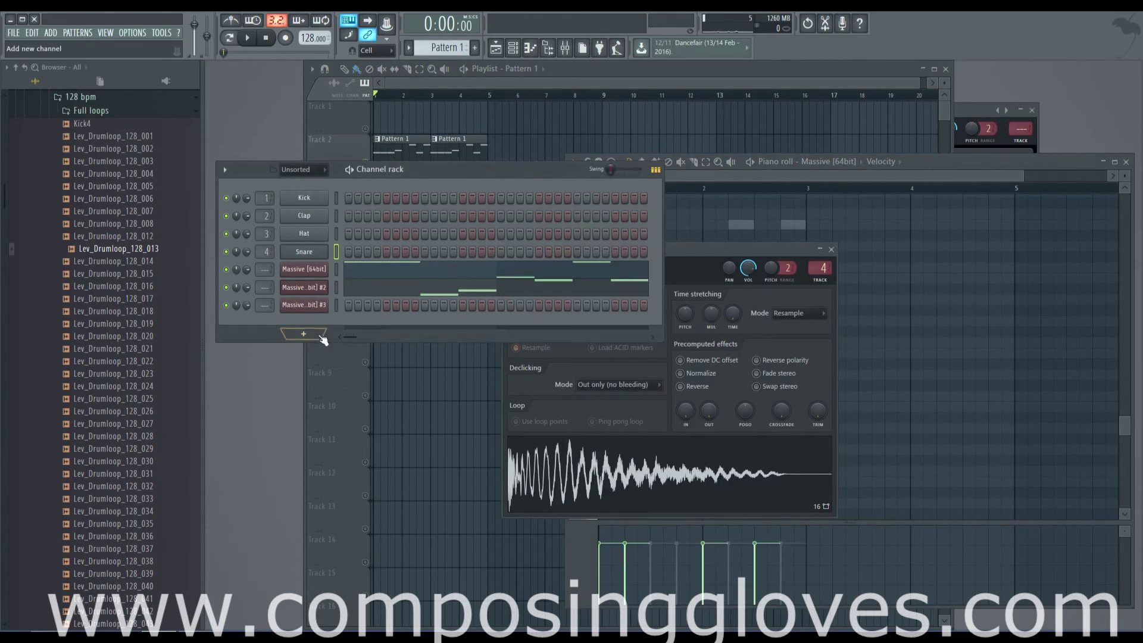
{"action": "left_click", "coordinate": [304, 335]}
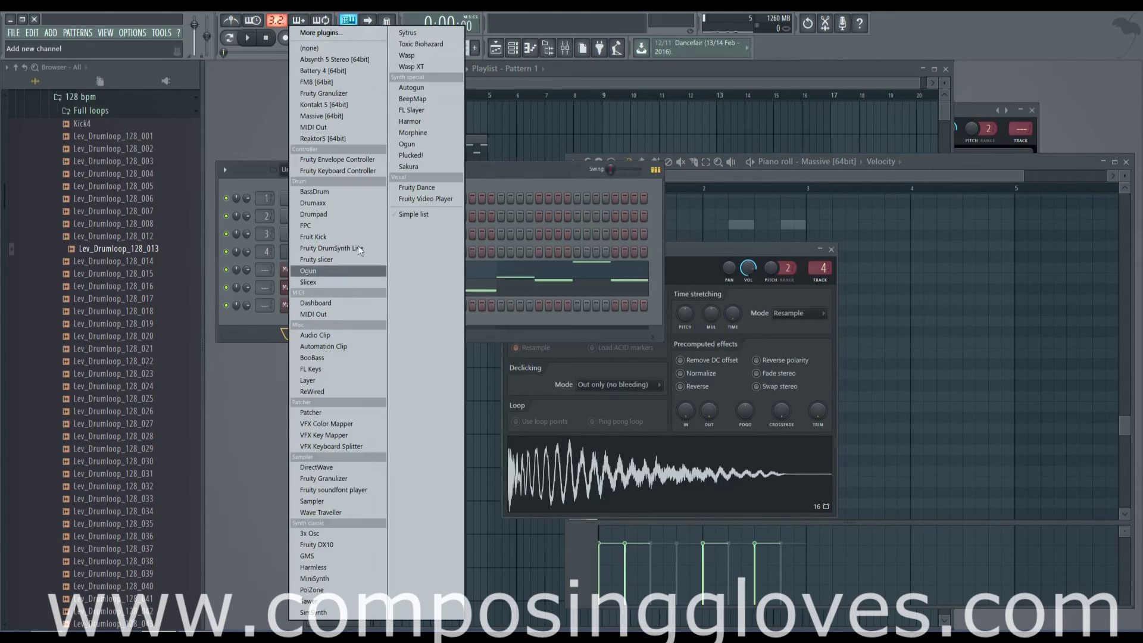
{"action": "left_click", "coordinate": [354, 113]}
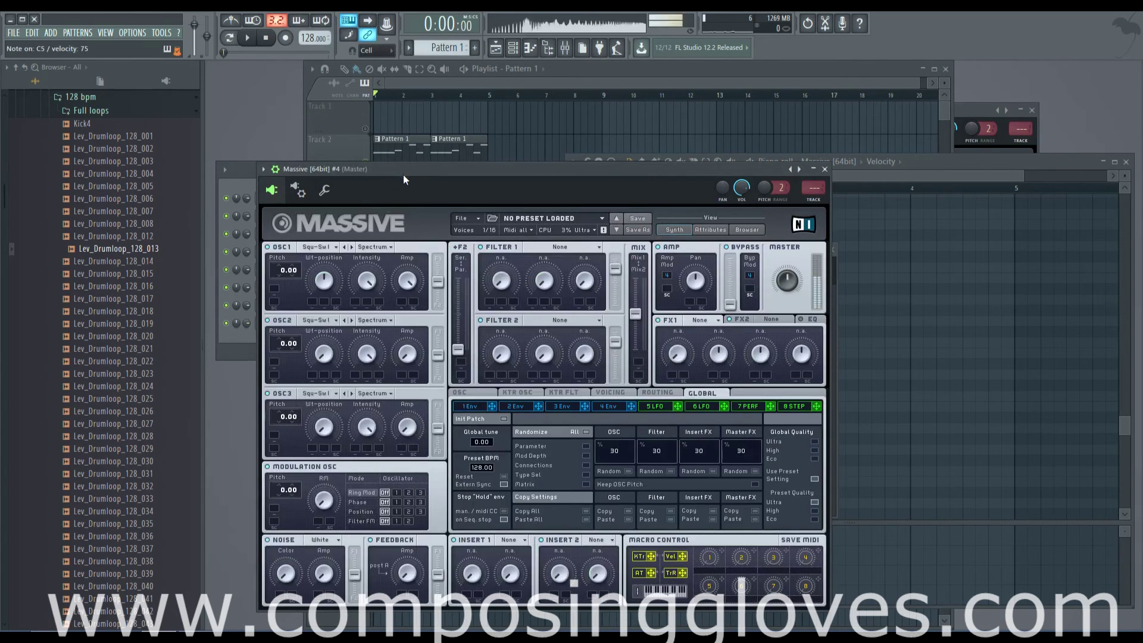
{"action": "left_click_drag", "start_coordinate": [403, 173], "coordinate": [450, 338]}
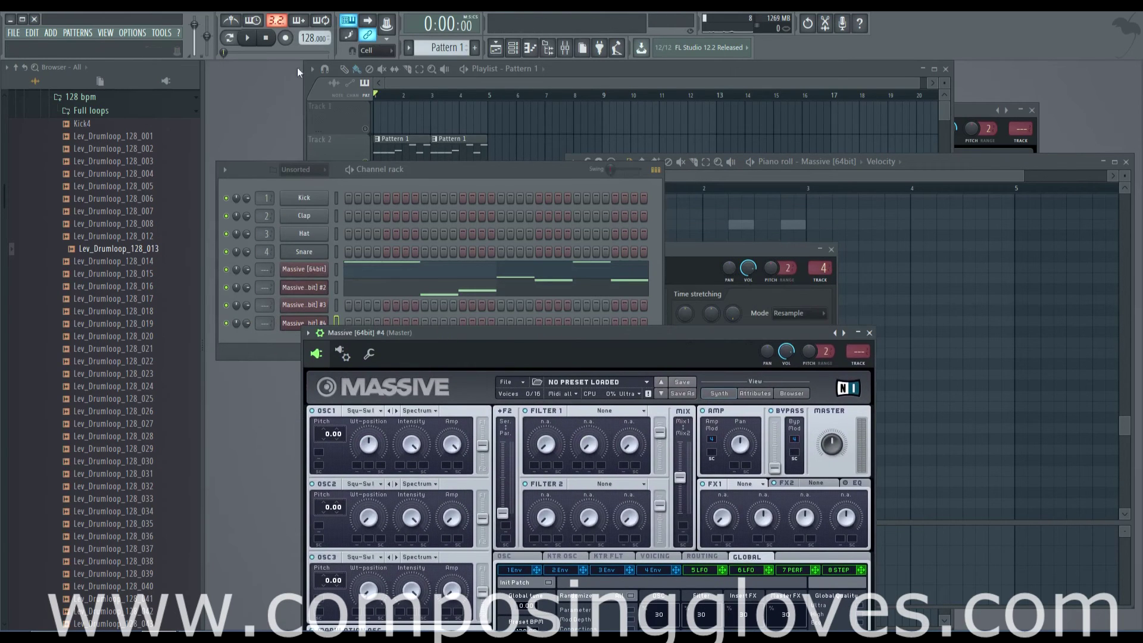
Play Pattern 1 and open the first Massive channel's notes in the piano roll
{"action": "left_click", "coordinate": [248, 39]}
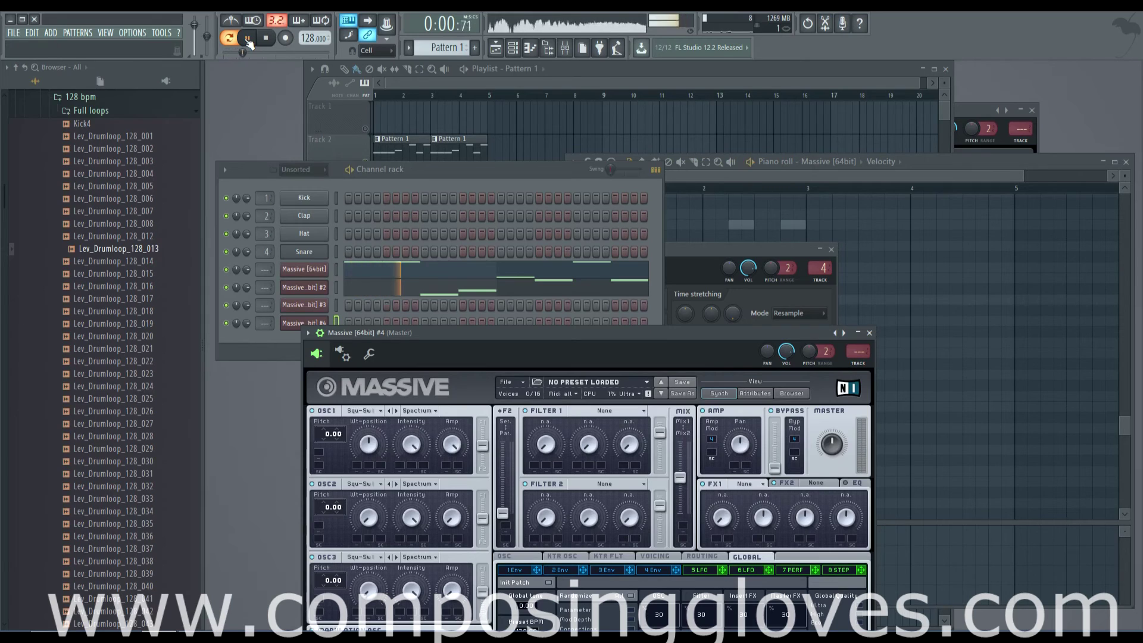
{"action": "left_click", "coordinate": [247, 39]}
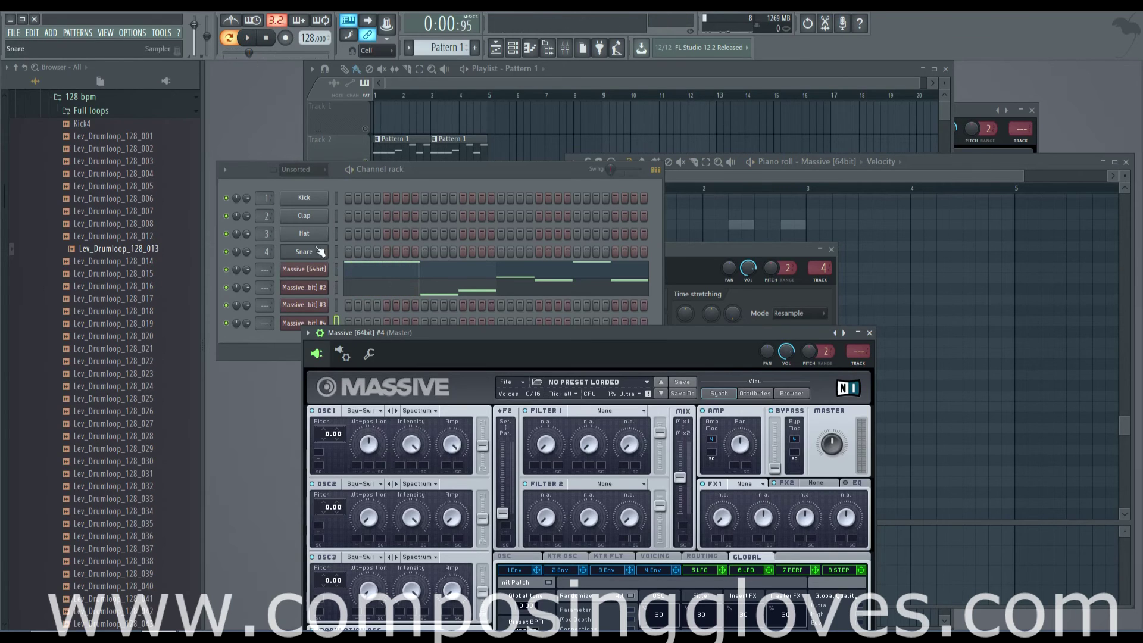
{"action": "left_click", "coordinate": [381, 274]}
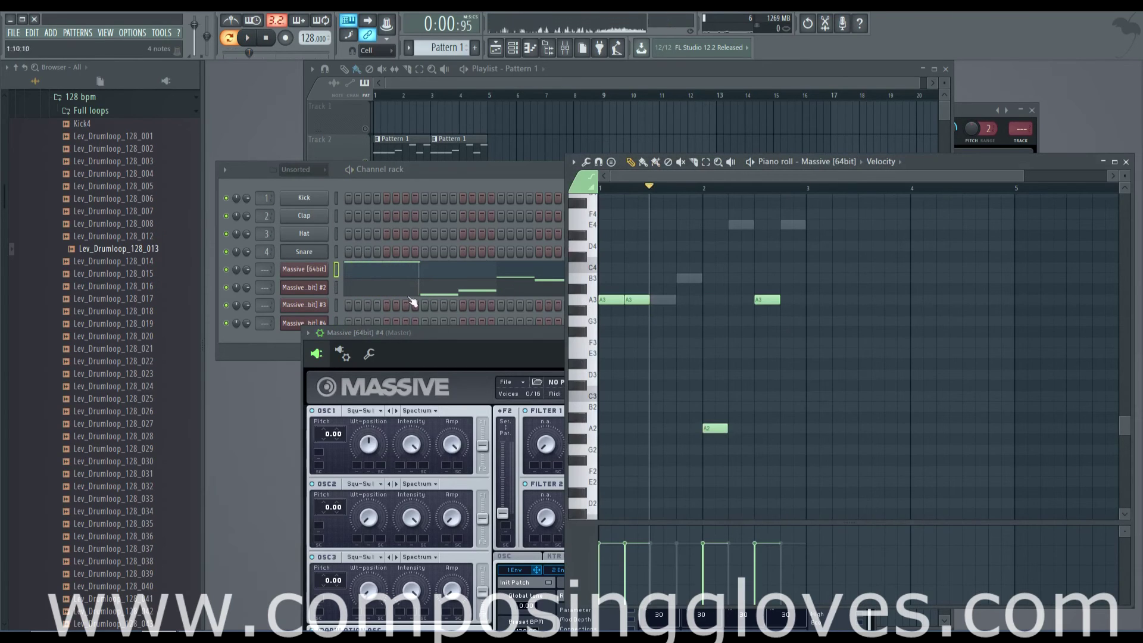
Check the Massive #4 window and compare Massive #2 with the first Massive instance by auditioning both
{"action": "left_click", "coordinate": [297, 326]}
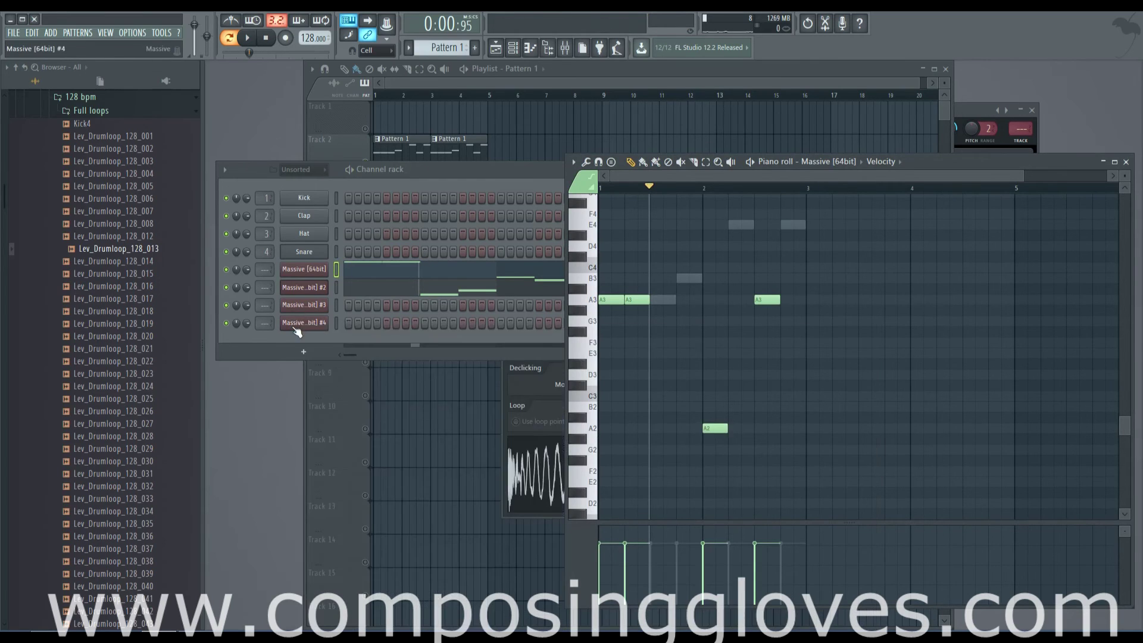
{"action": "left_click", "coordinate": [296, 329]}
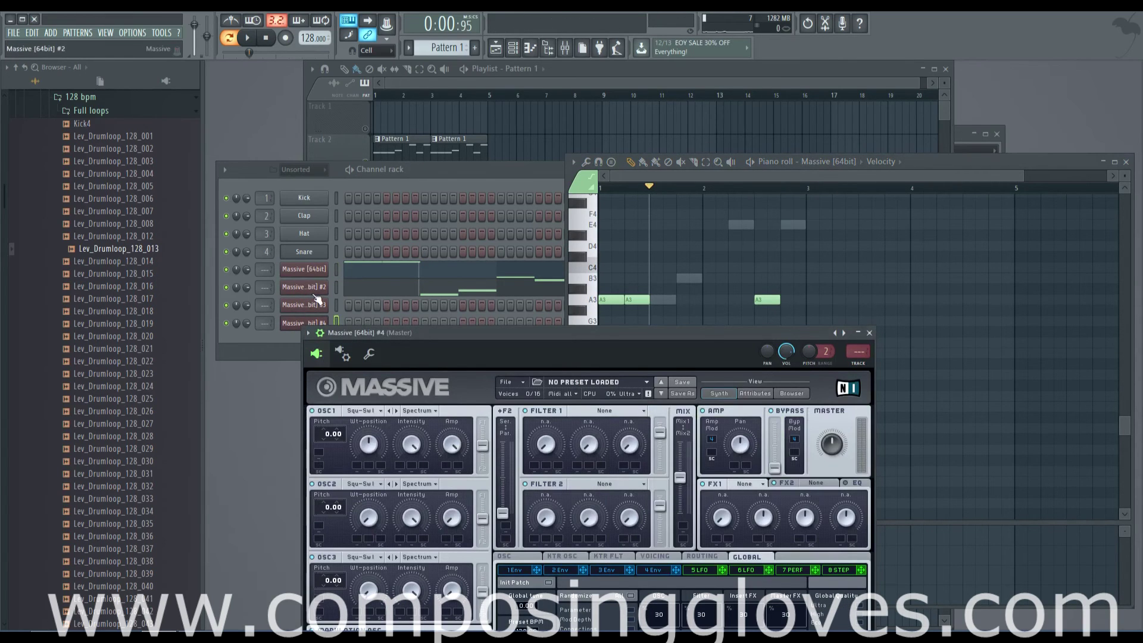
{"action": "left_click", "coordinate": [317, 299]}
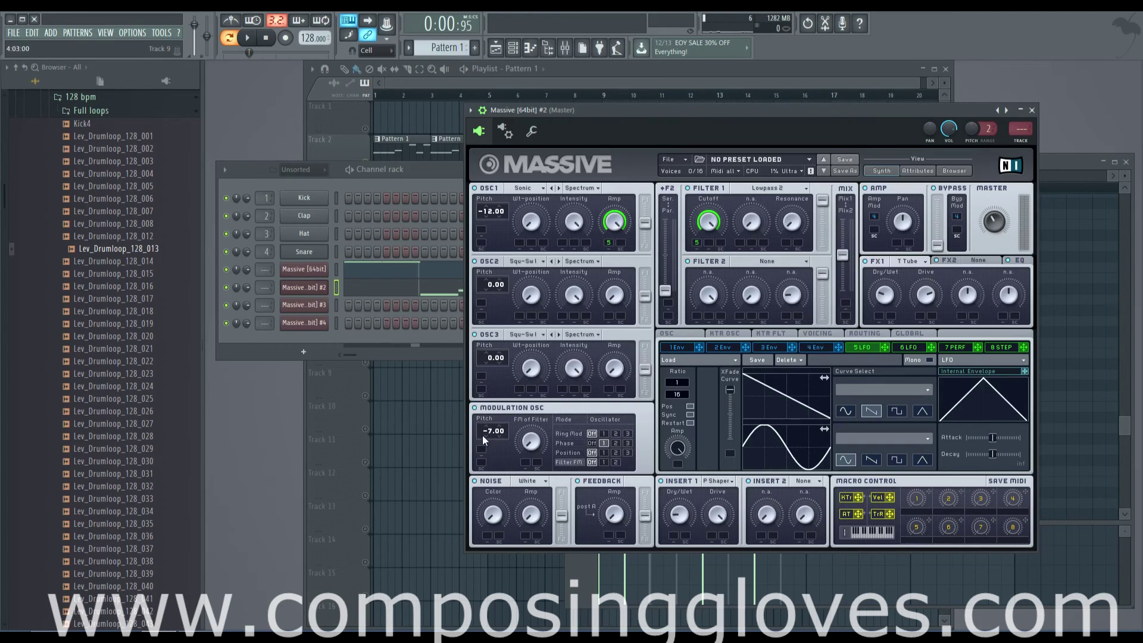
{"action": "left_click", "coordinate": [319, 275]}
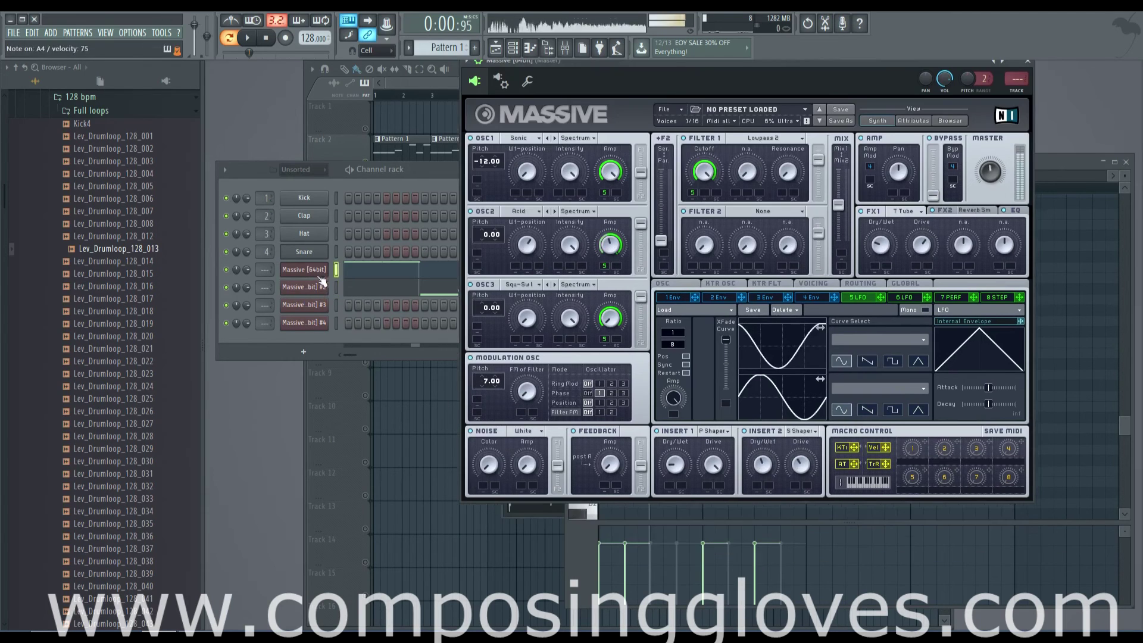
{"action": "left_click", "coordinate": [320, 292]}
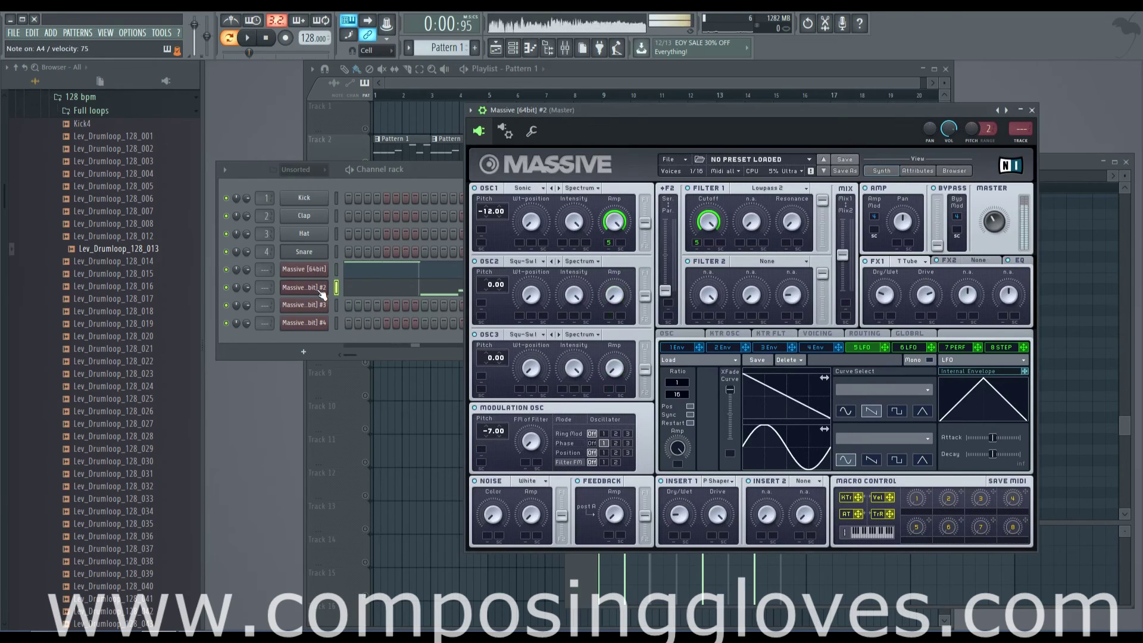
{"action": "left_click", "coordinate": [316, 273]}
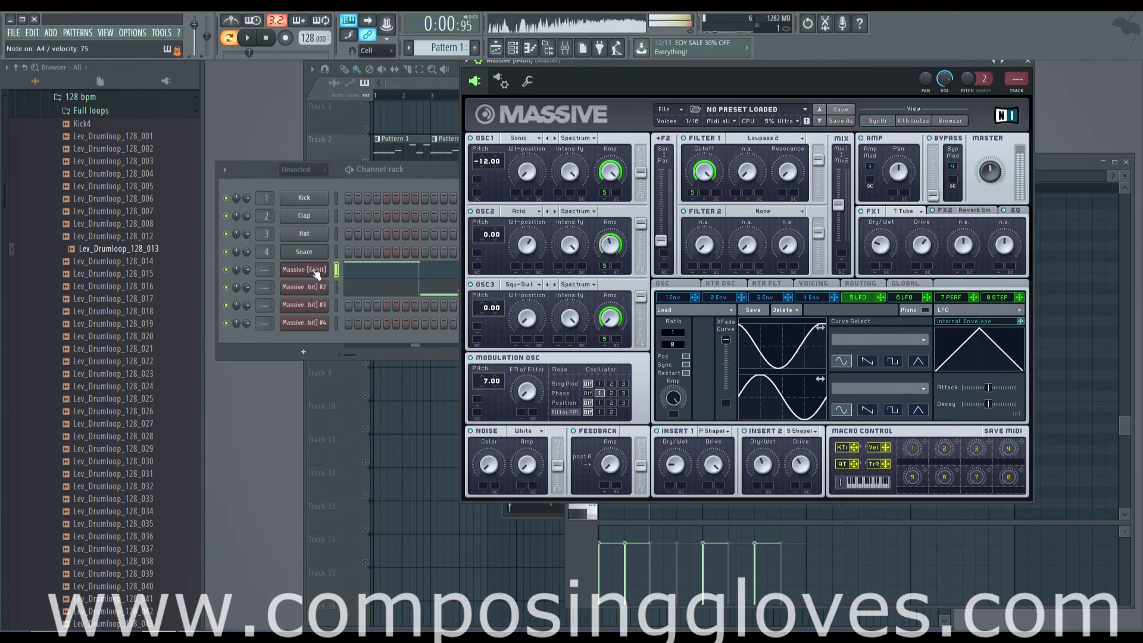
Open Massive #2's notes in the piano roll and play Pattern 1 from the start
{"action": "left_click", "coordinate": [361, 295]}
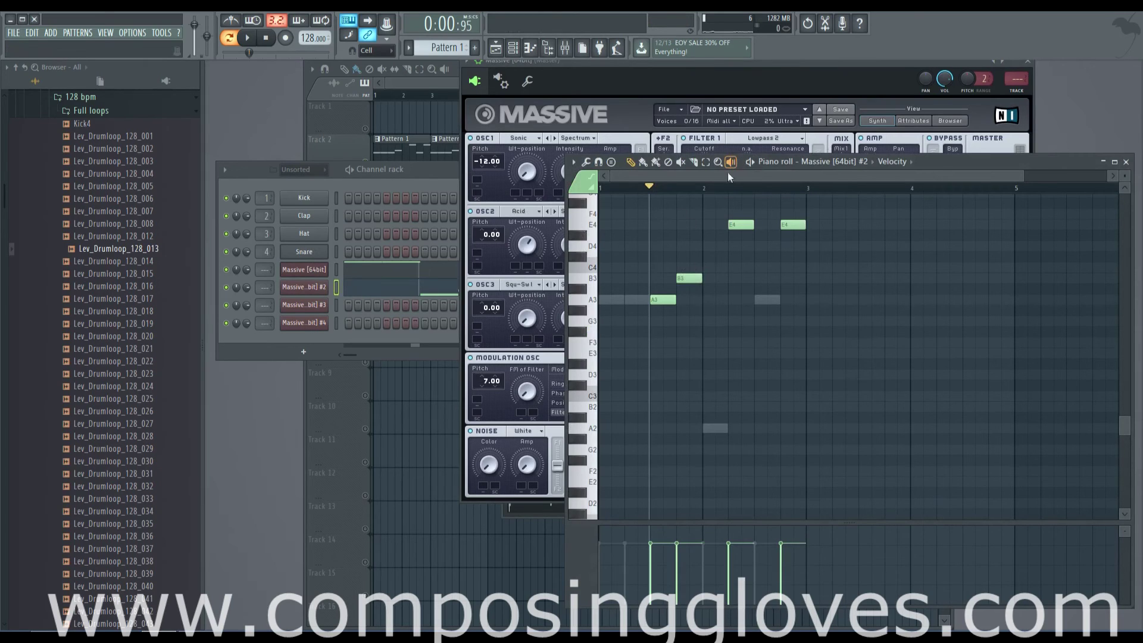
{"action": "scroll", "coordinate": [730, 303], "scroll_direction": "up", "scroll_amount": 1}
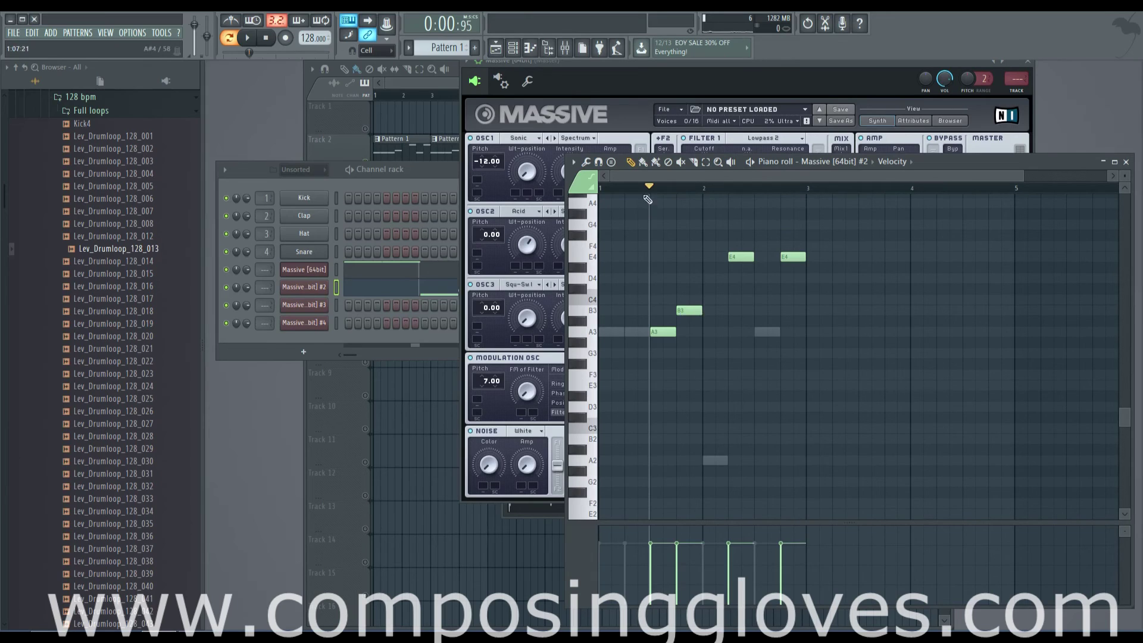
{"action": "left_click_drag", "start_coordinate": [641, 187], "coordinate": [513, 193]}
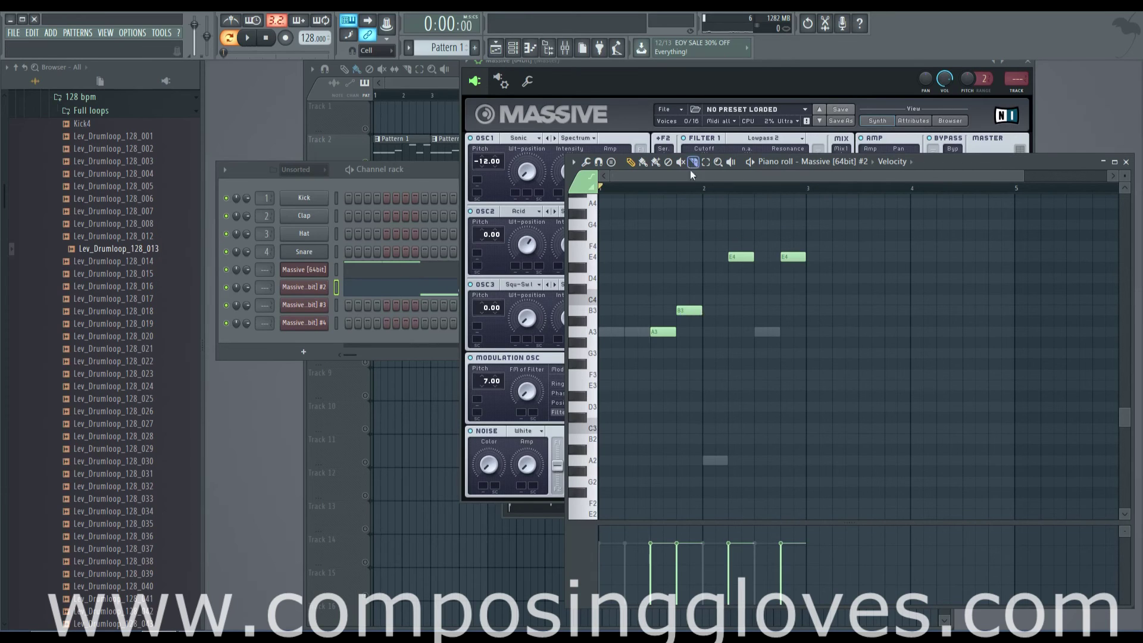
{"action": "key", "text": "space"}
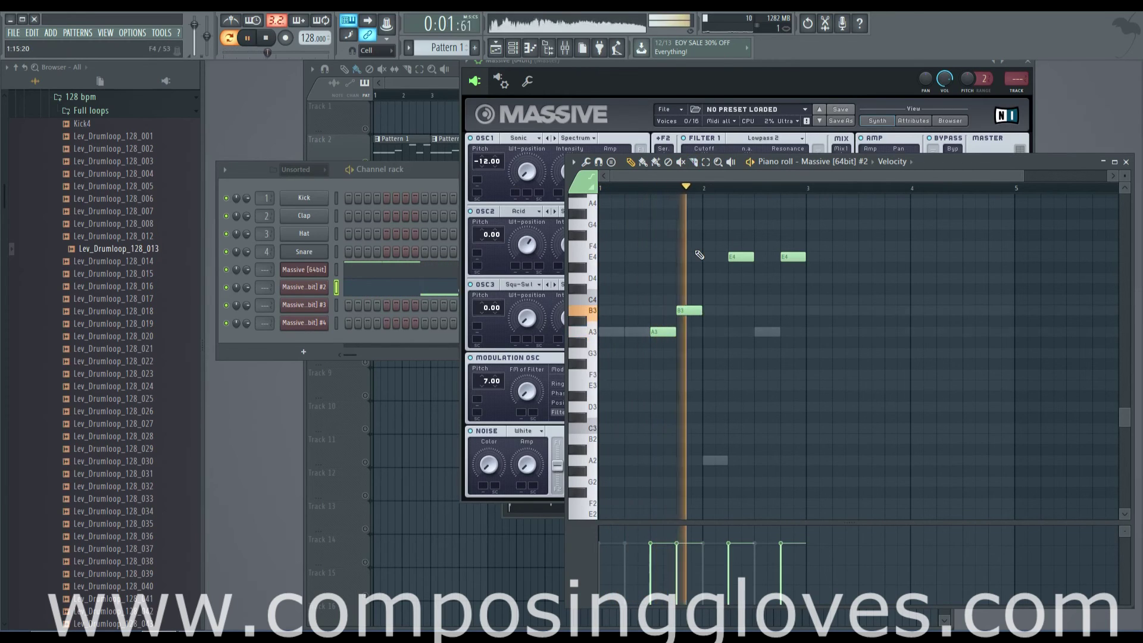
{"action": "key", "text": "space"}
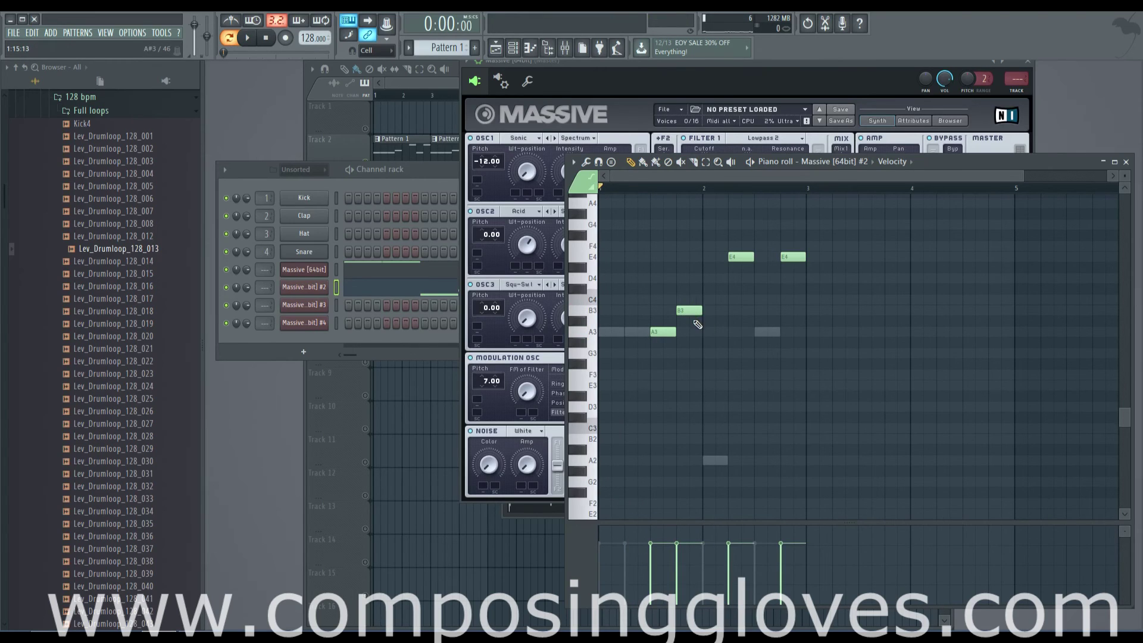
Review the first Massive, Massive #2 and Massive #4, and move the first Massive's window clear of the channel rack
{"action": "left_click", "coordinate": [305, 269]}
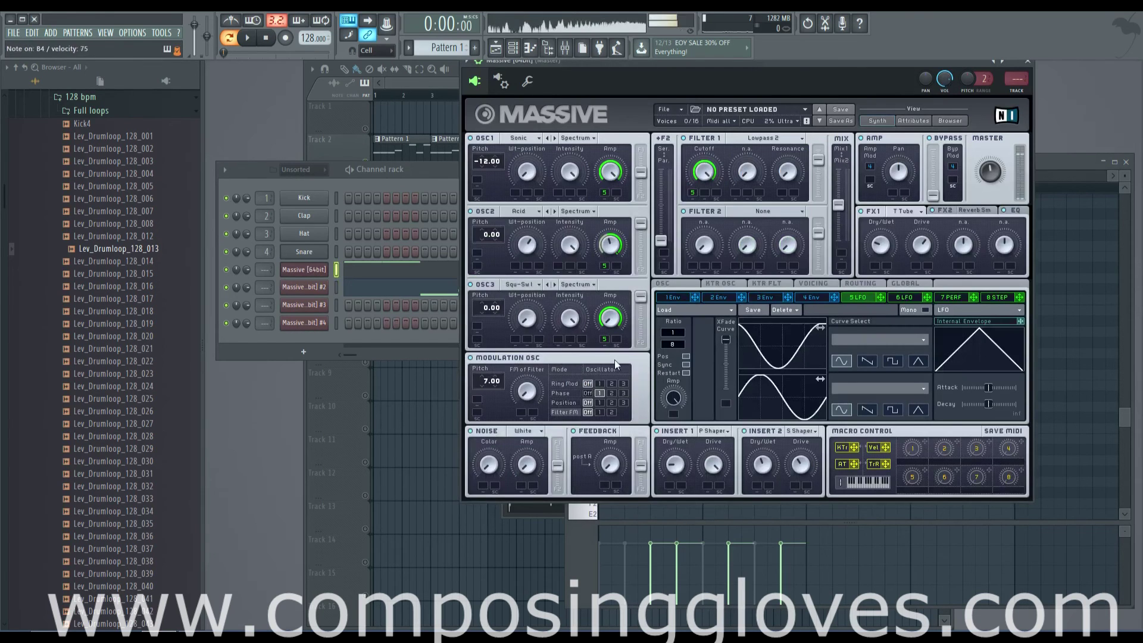
{"action": "left_click", "coordinate": [324, 289]}
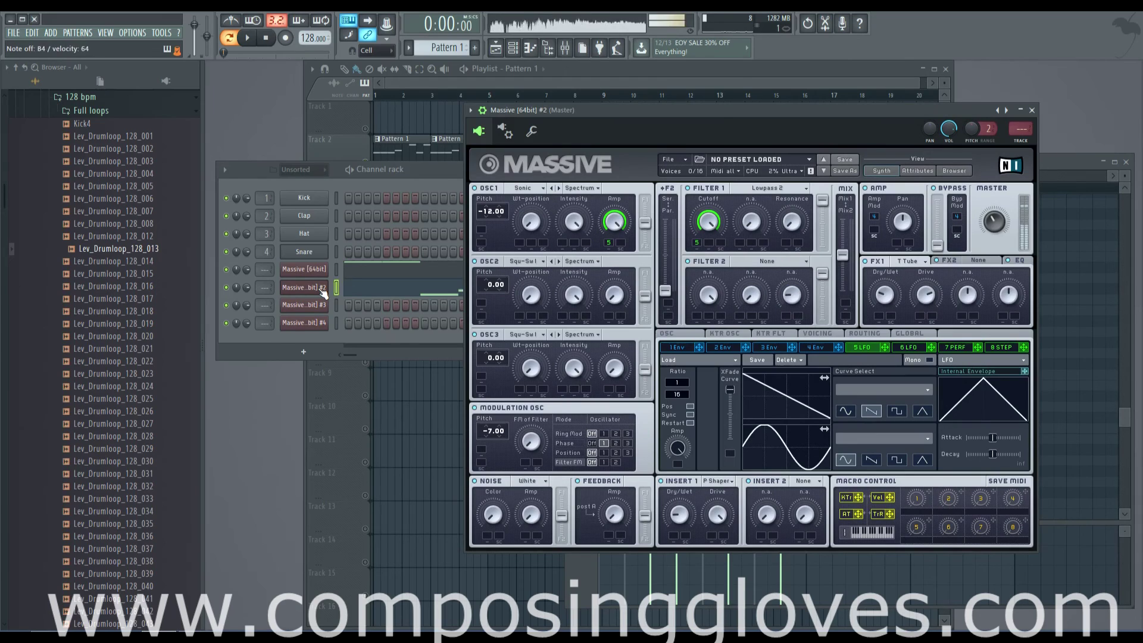
{"action": "left_click", "coordinate": [322, 324]}
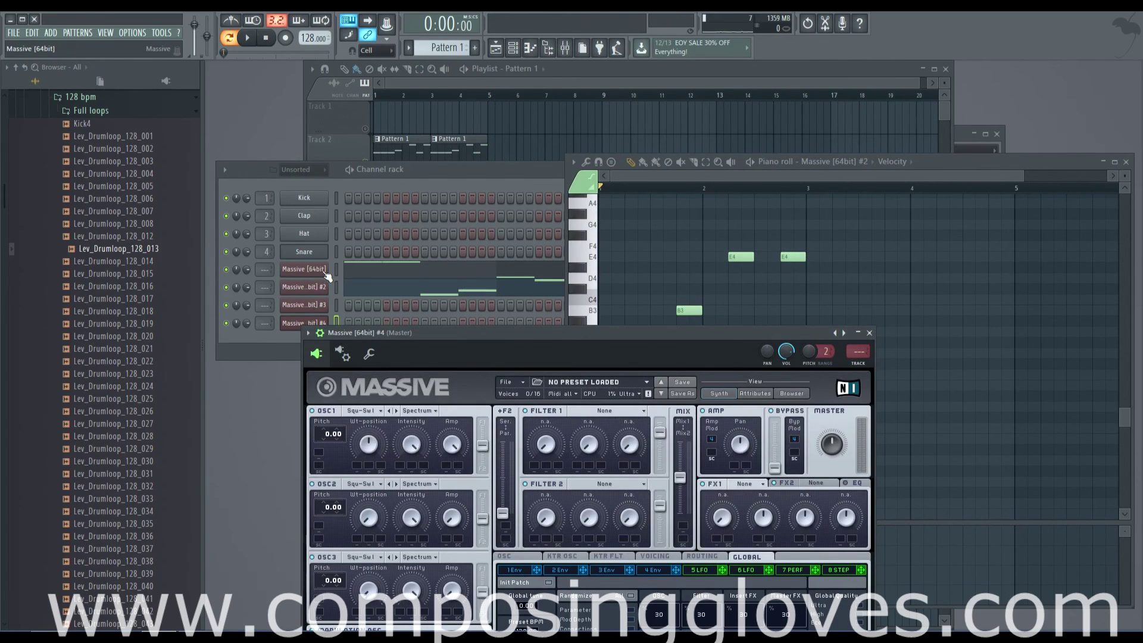
{"action": "left_click", "coordinate": [306, 269]}
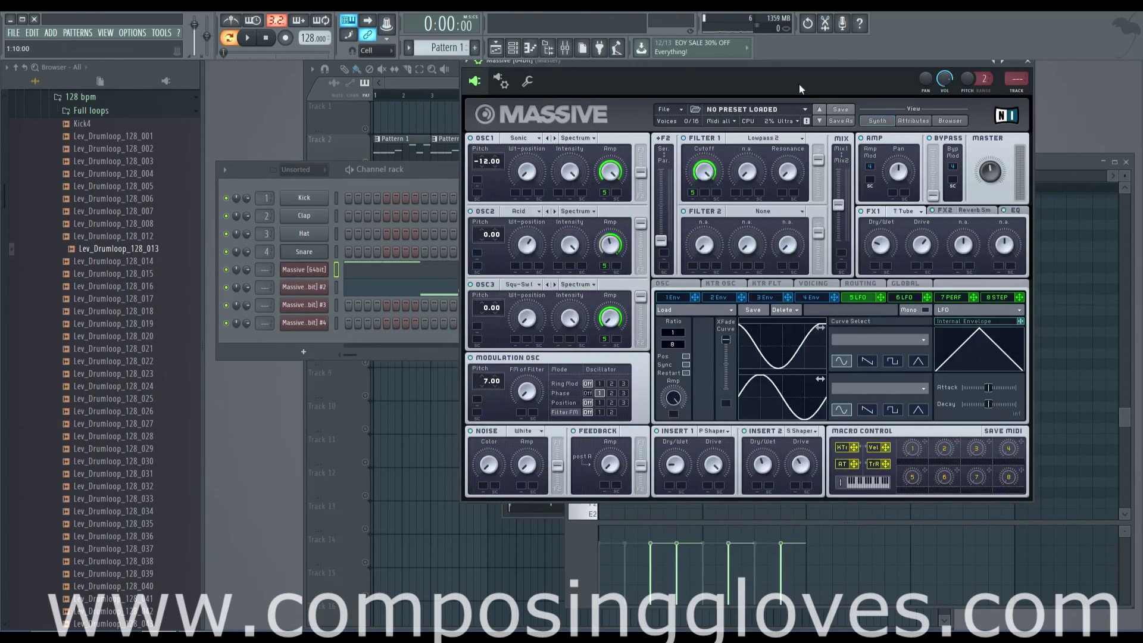
{"action": "left_click_drag", "start_coordinate": [828, 62], "coordinate": [990, 257]}
Bring the piano roll forward, start and stop playback, and bring the playlist arrangement to the front
{"action": "left_click", "coordinate": [655, 176]}
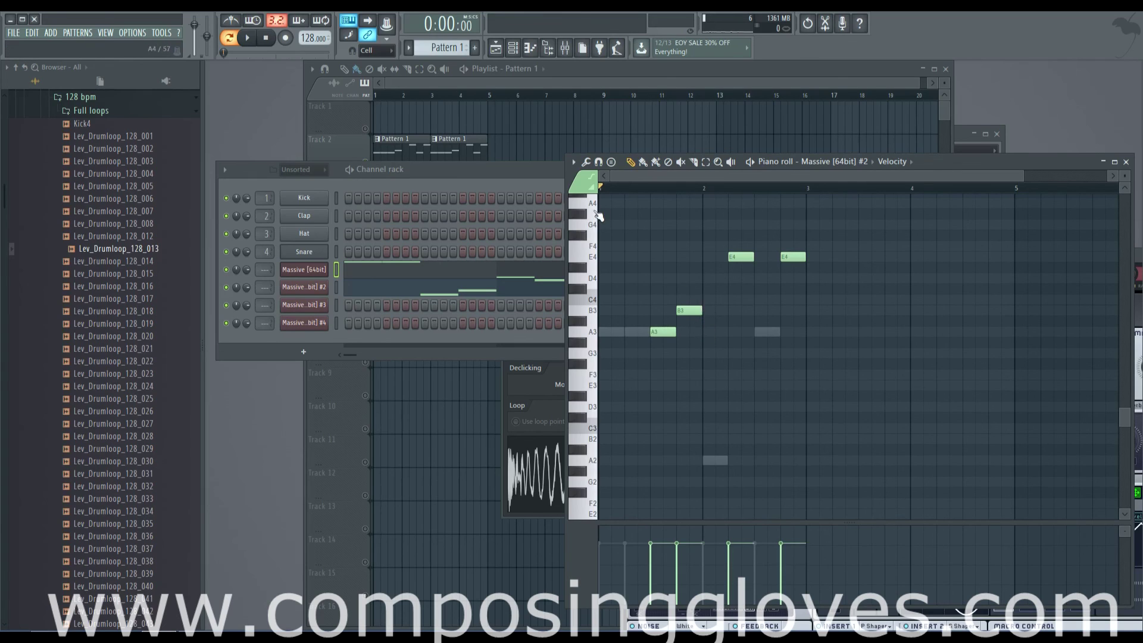
{"action": "key", "text": "space"}
{"action": "key", "text": "space"}
{"action": "left_click", "coordinate": [387, 79]}
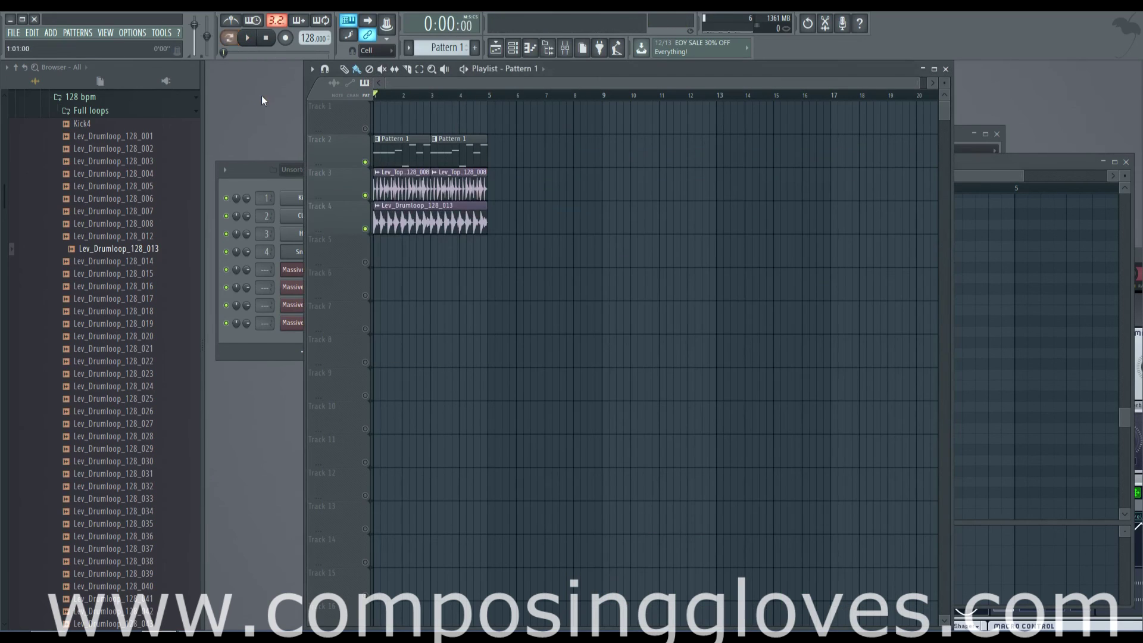